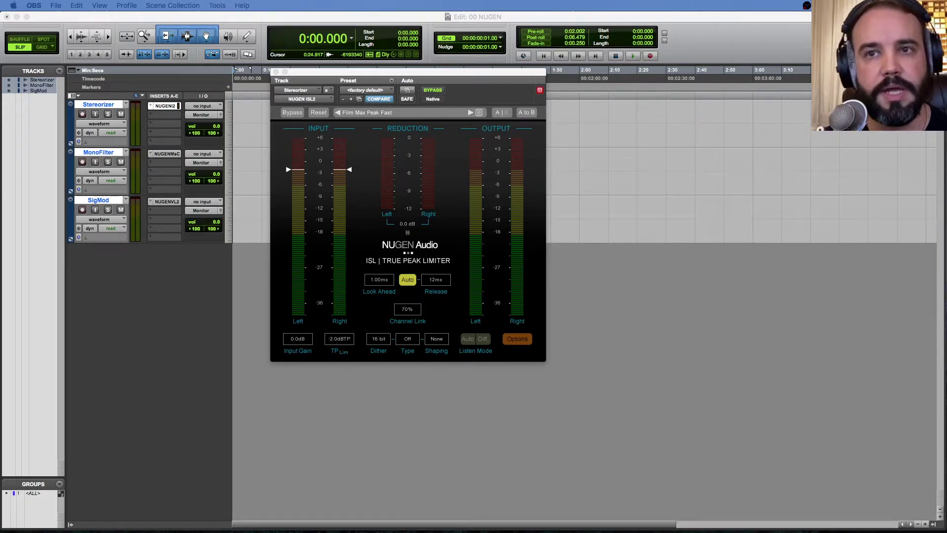
{"action": "left_click_drag", "start_coordinate": [301, 79], "coordinate": [291, 78]}
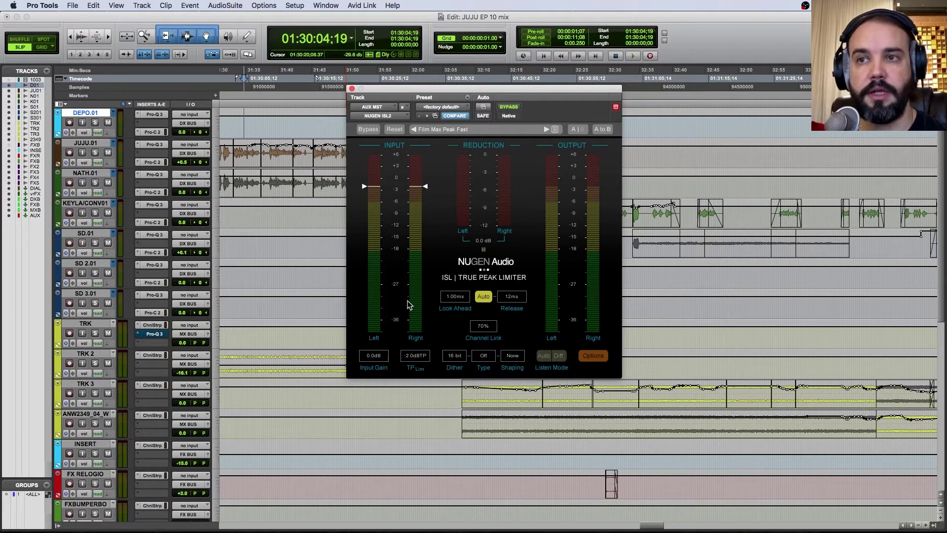
{"action": "left_click_drag", "start_coordinate": [433, 90], "coordinate": [430, 92]}
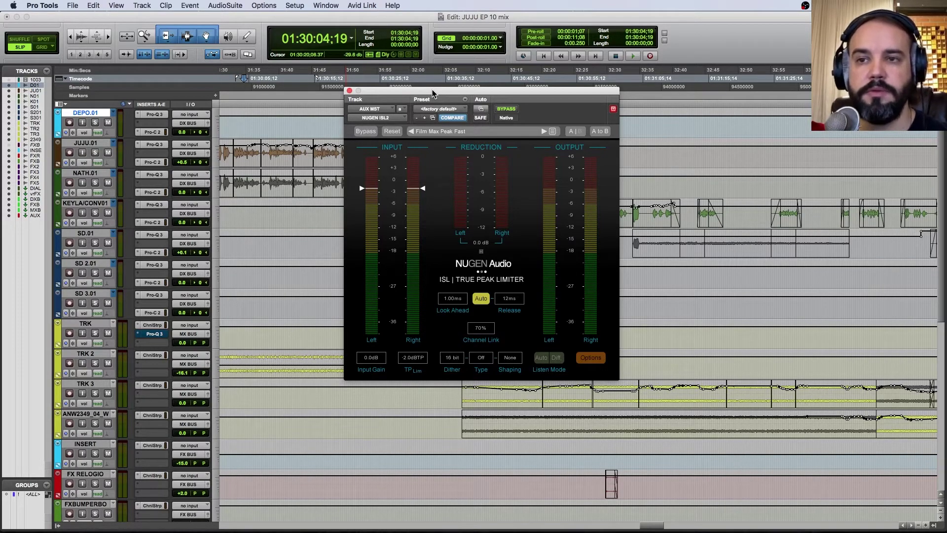
{"action": "left_click_drag", "start_coordinate": [433, 92], "coordinate": [430, 90]}
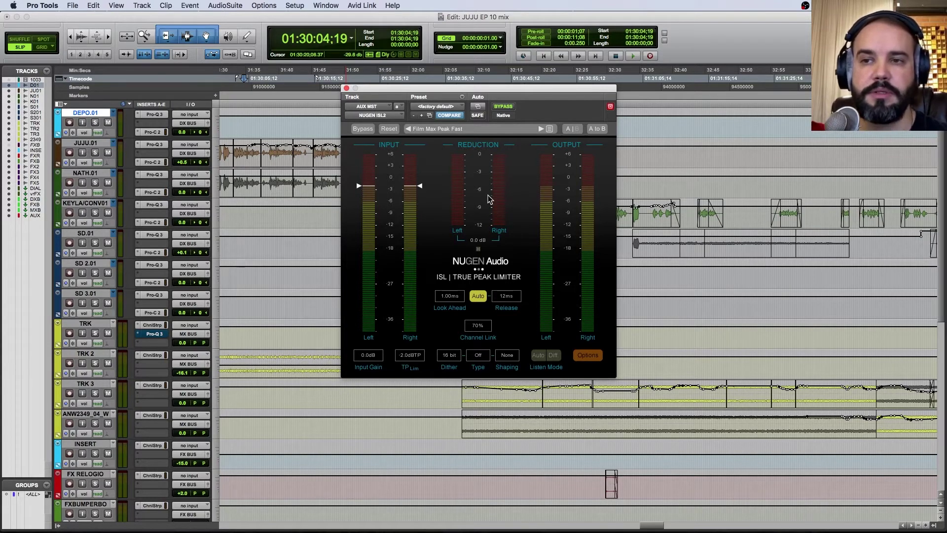
Step: Set the input gain of the ISL true peak limiter on AUX MST to 3 dB
{"action": "left_click", "coordinate": [359, 355]}
{"action": "type", "text": "3"}
{"action": "key", "text": "Return"}
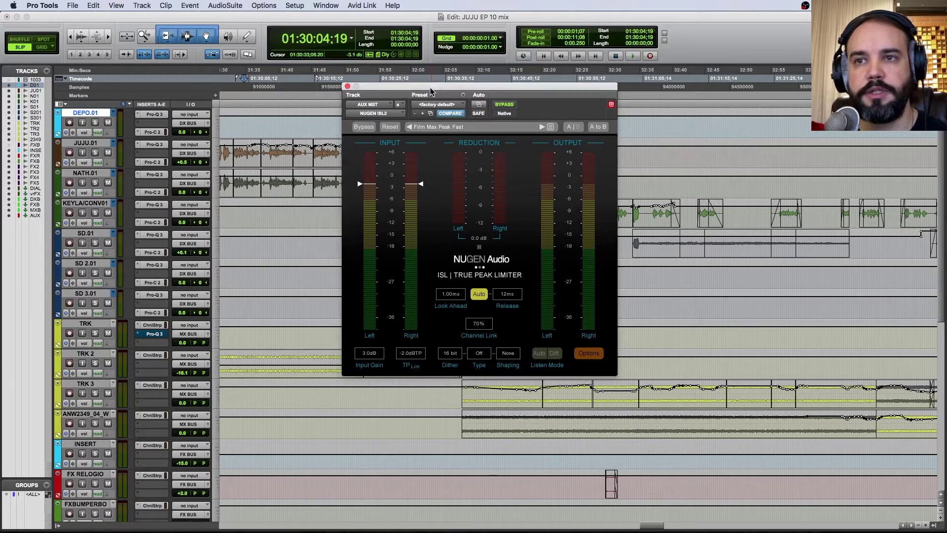
Step: Play the TRK 2 music from 01:30:30:15 and lower the limiter's true peak limit to -6.0 dBTP during playback
{"action": "left_click_drag", "start_coordinate": [430, 97], "coordinate": [471, 65]}
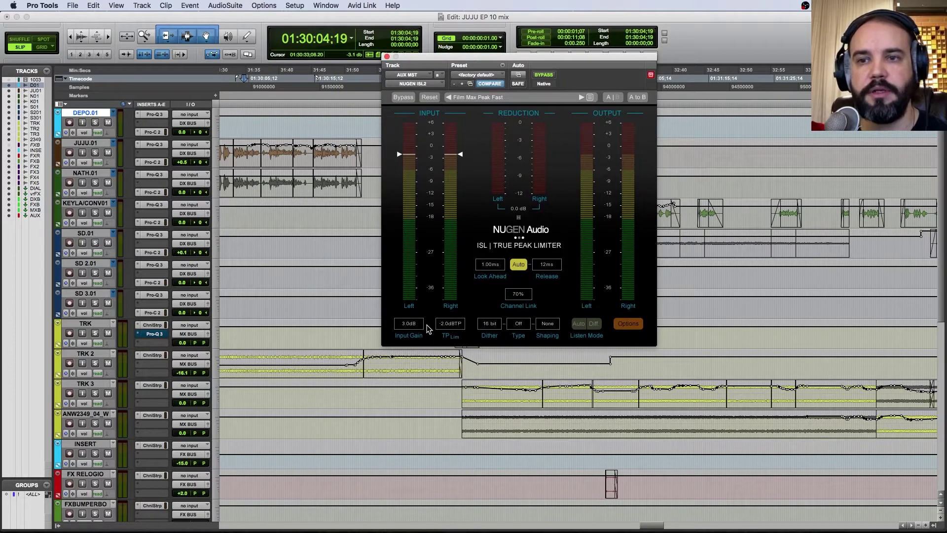
{"action": "left_click", "coordinate": [413, 368]}
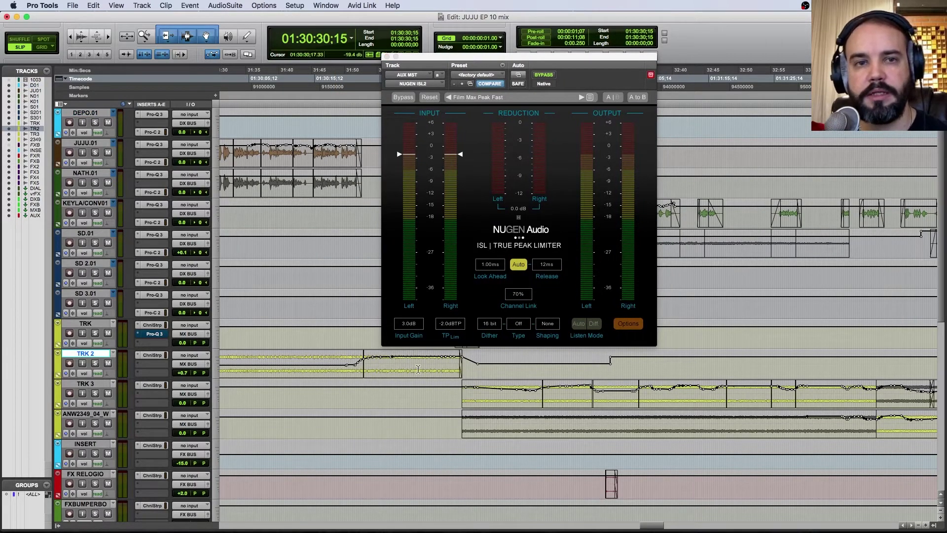
{"action": "key", "text": "space"}
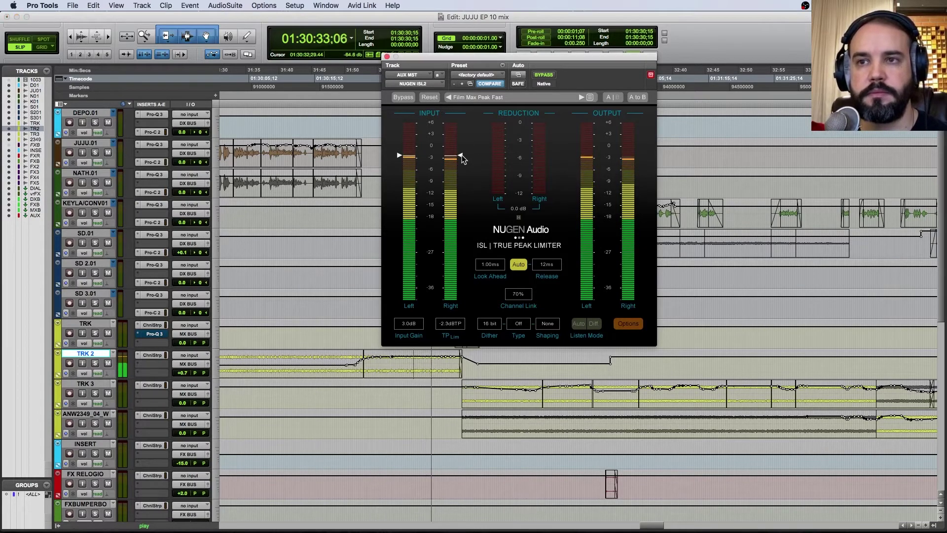
{"action": "left_click_drag", "start_coordinate": [462, 154], "coordinate": [463, 171]}
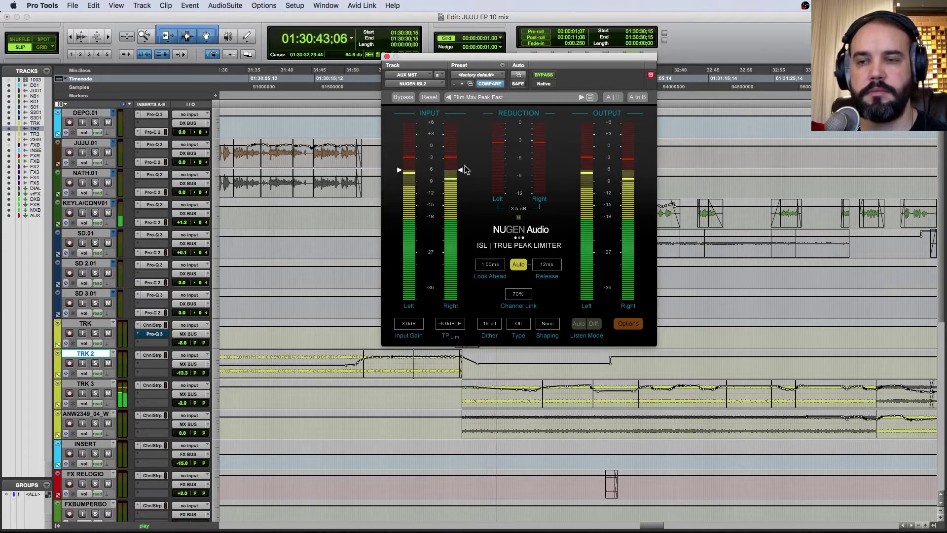
{"action": "key", "text": "space"}
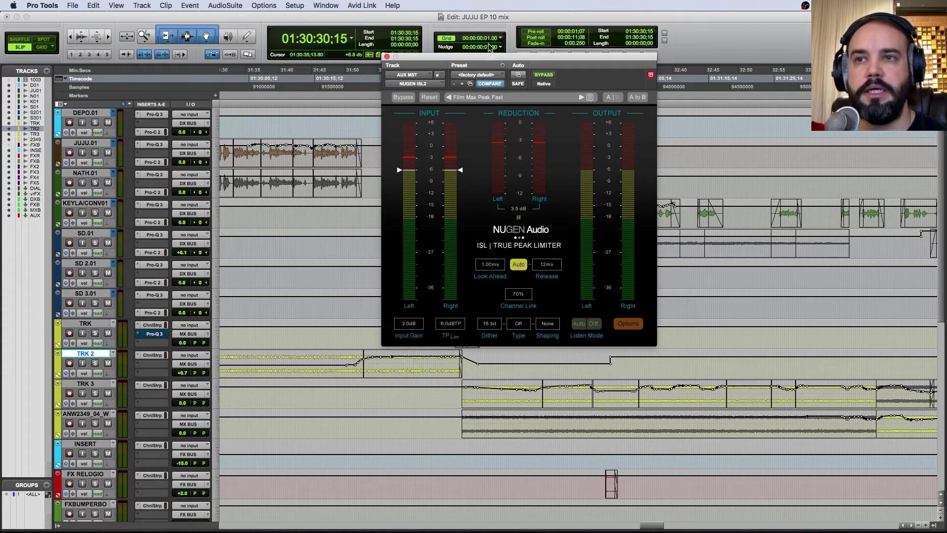
Step: Play TRK 2 from 01:30:34:14 and view the gain reduction as a history graph, then restore the reduction meters
{"action": "left_click_drag", "start_coordinate": [490, 58], "coordinate": [411, 48]}
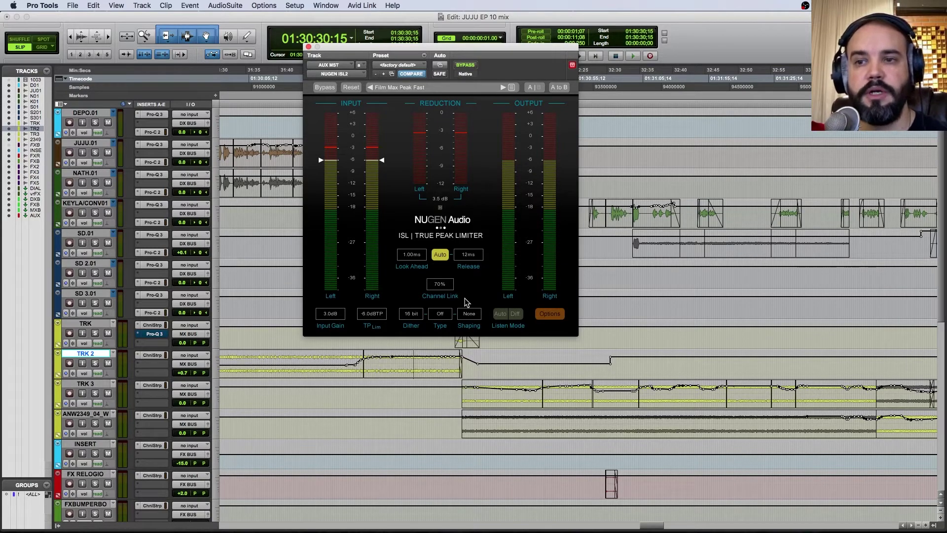
{"action": "left_click", "coordinate": [439, 365]}
{"action": "key", "text": "space"}
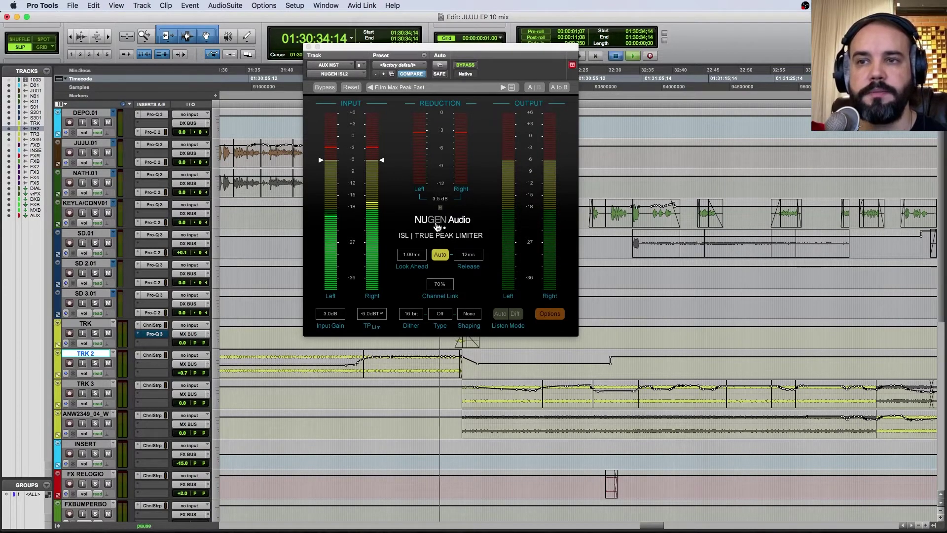
{"action": "left_click", "coordinate": [441, 208]}
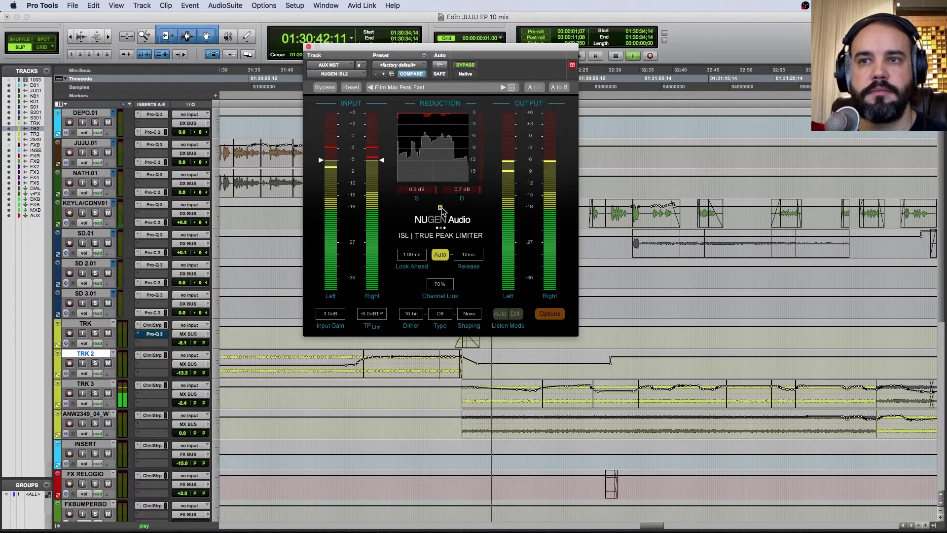
{"action": "key", "text": "space"}
{"action": "left_click", "coordinate": [440, 208]}
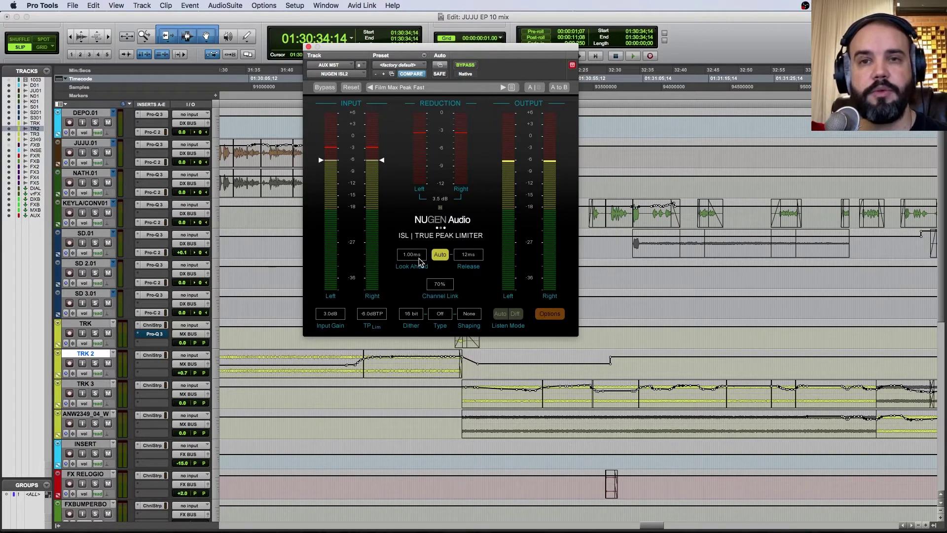
Step: Set the limiter's Look Ahead to 2.00 ms and Release to 10 ms, with automatic release switched back on
{"action": "left_click_drag", "start_coordinate": [419, 261], "coordinate": [427, 257]}
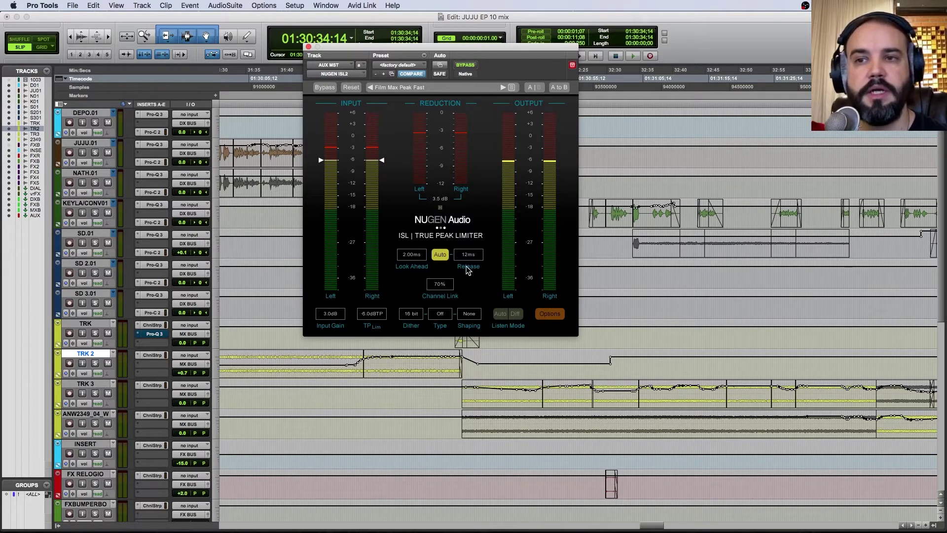
{"action": "left_click", "coordinate": [439, 255]}
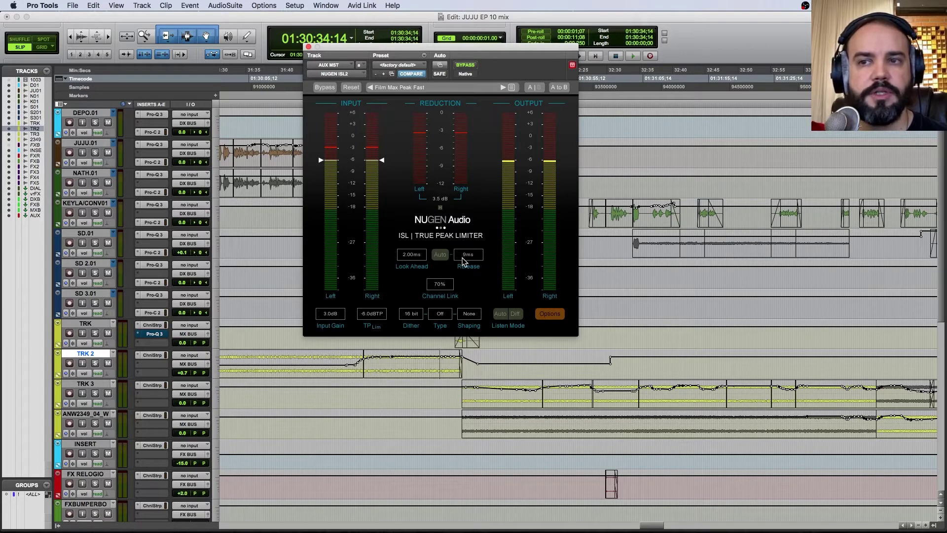
{"action": "left_click", "coordinate": [445, 256]}
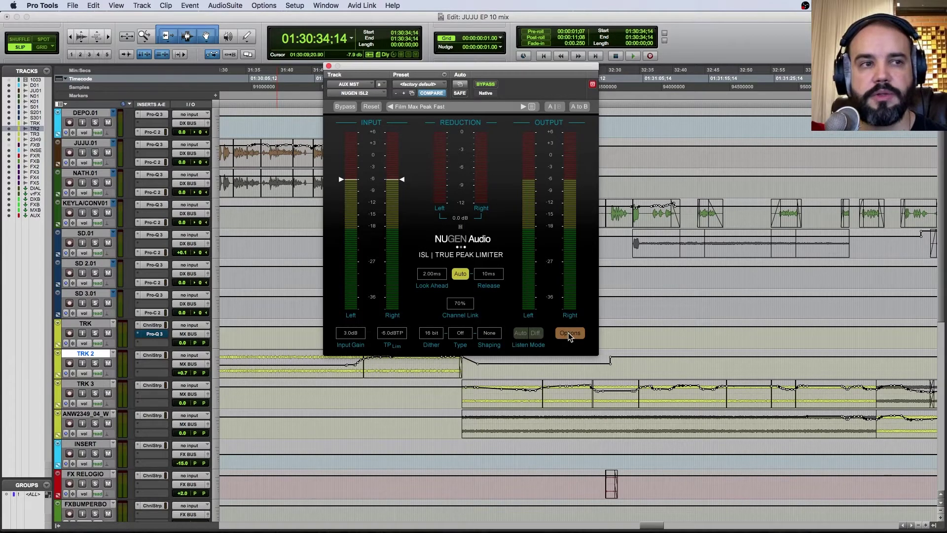
Step: Open the limiter's options and examine the available peak algorithms, keeping ITU-1770/3
{"action": "left_click", "coordinate": [570, 334]}
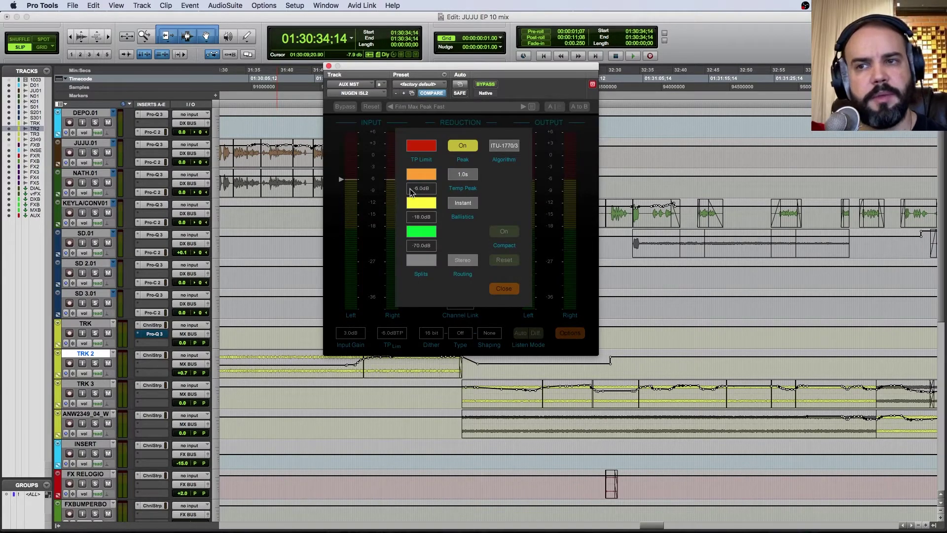
{"action": "left_click", "coordinate": [500, 147]}
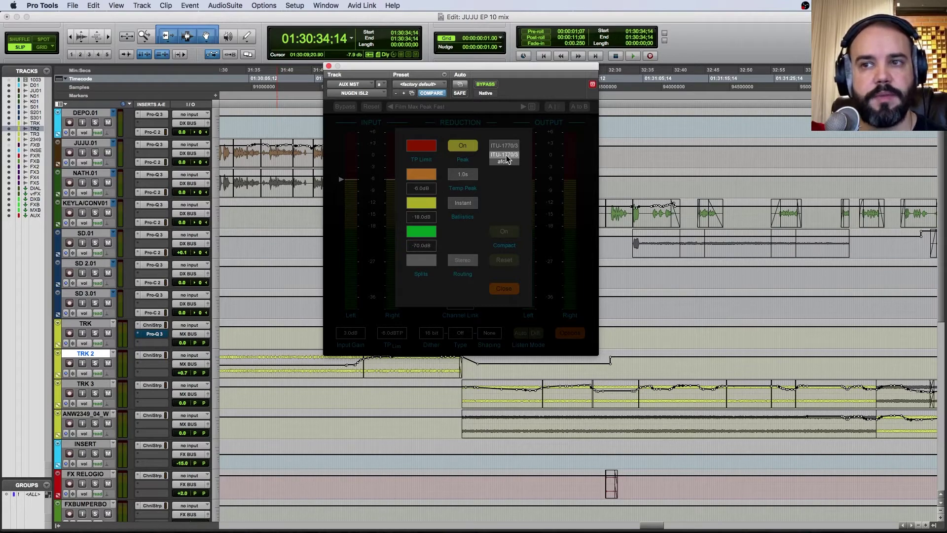
{"action": "left_click", "coordinate": [506, 156]}
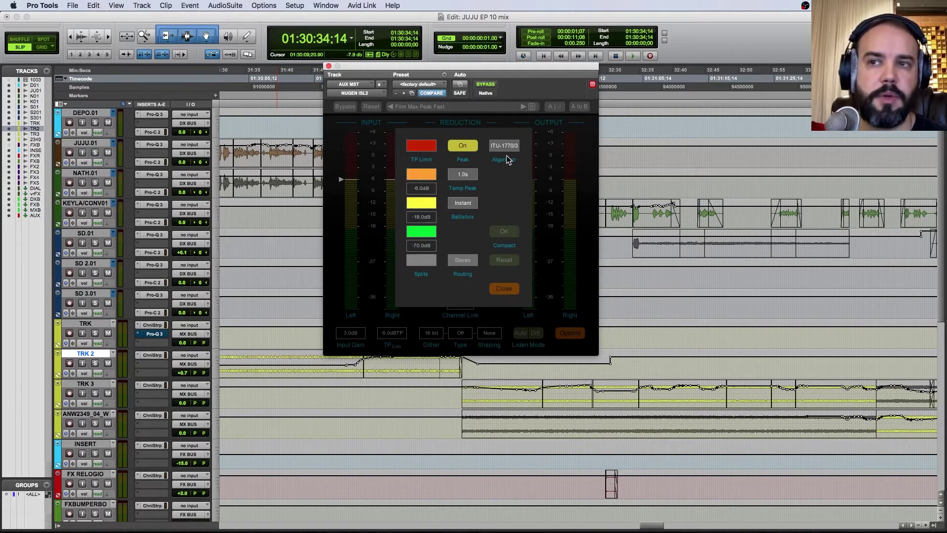
{"action": "left_click", "coordinate": [513, 146]}
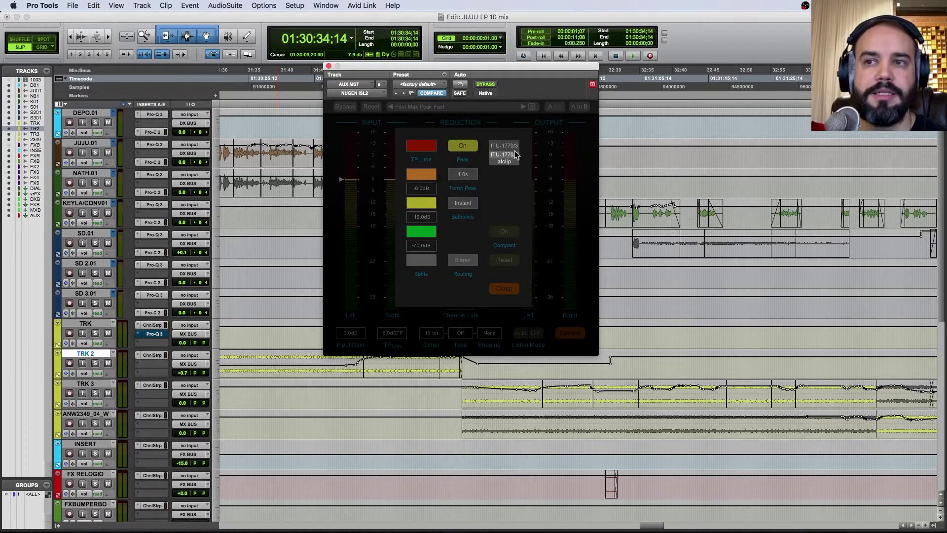
{"action": "left_click", "coordinate": [512, 165]}
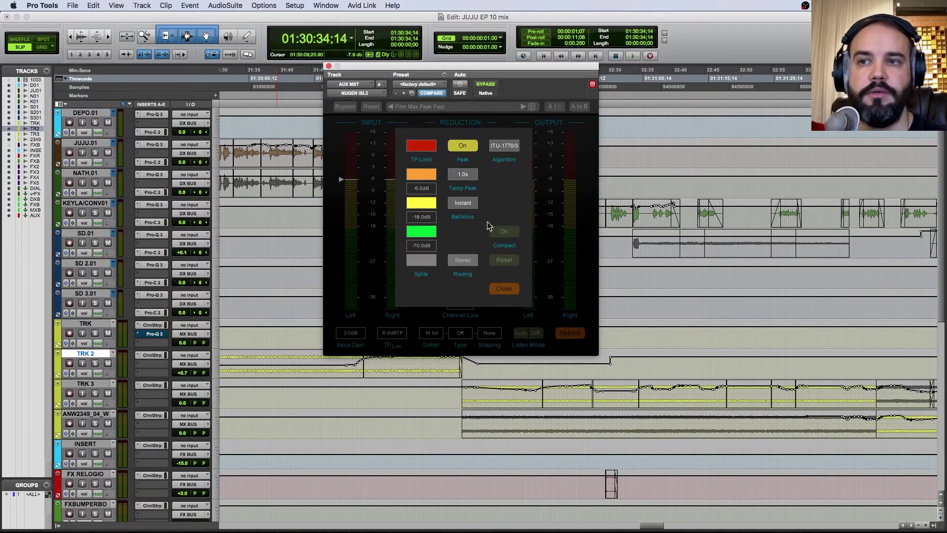
Step: Try the limiter's Compact view and restore the full-size view
{"action": "left_click", "coordinate": [501, 232]}
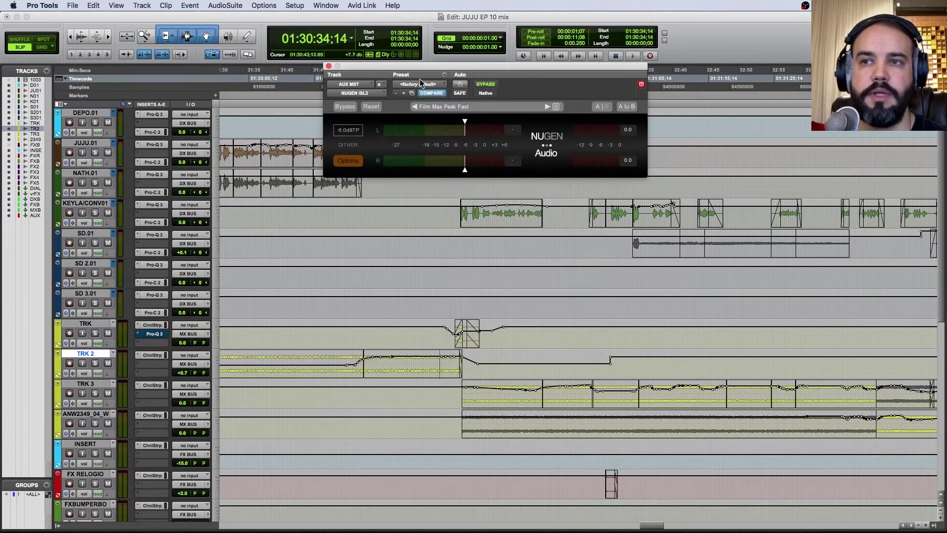
{"action": "left_click", "coordinate": [514, 148]}
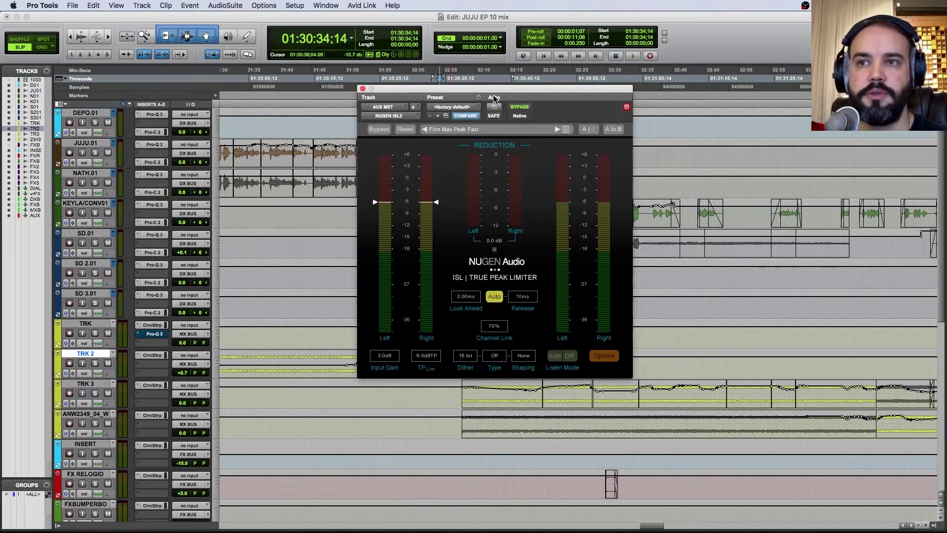
{"action": "left_click_drag", "start_coordinate": [496, 91], "coordinate": [487, 66]}
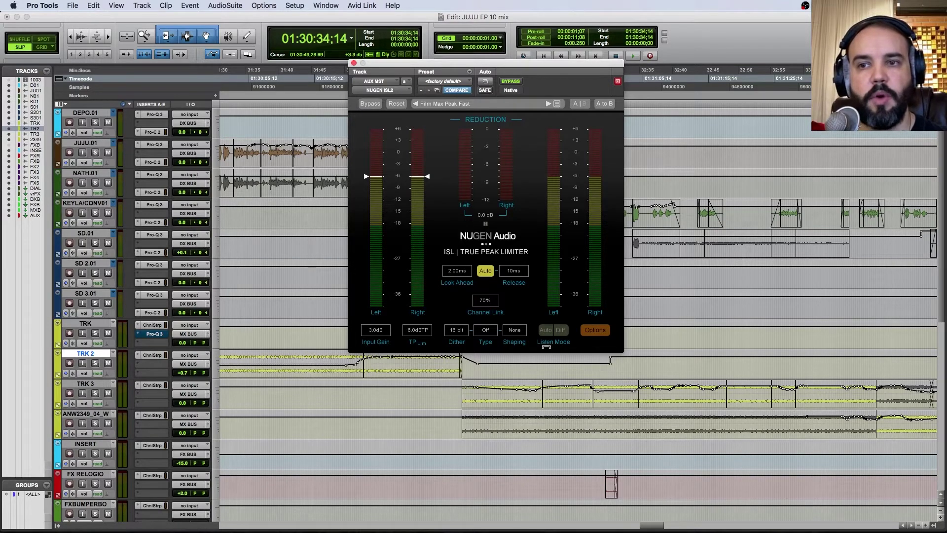
Step: Play TRK 2 from 01:30:27:01 and audition the limiter with the Auto listen mode switched on and off
{"action": "left_click", "coordinate": [411, 365]}
{"action": "left_click", "coordinate": [391, 366]}
{"action": "key", "text": "space"}
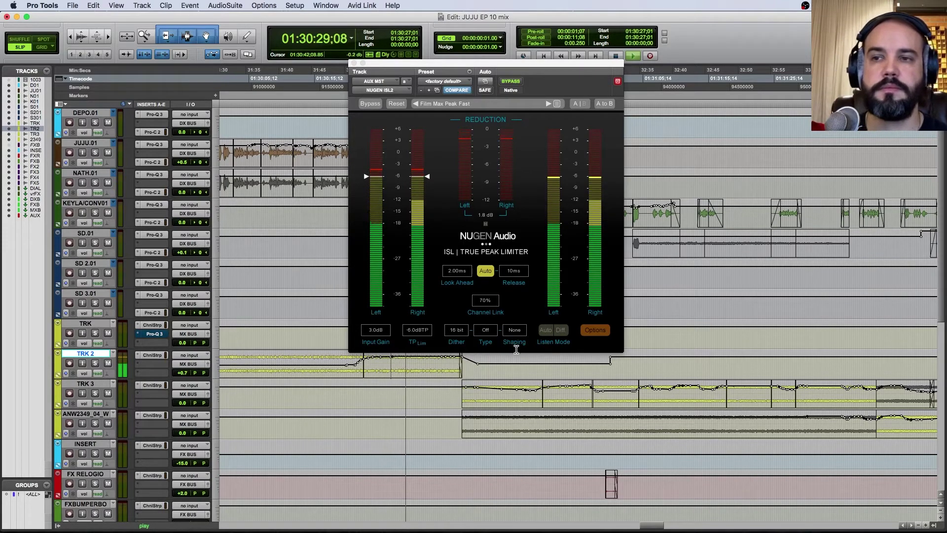
{"action": "left_click", "coordinate": [546, 330]}
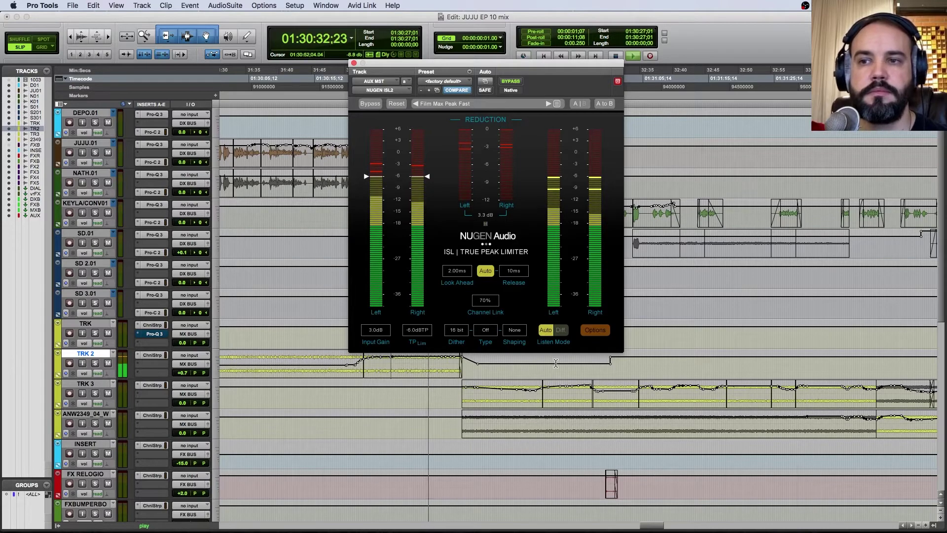
{"action": "left_click", "coordinate": [546, 330]}
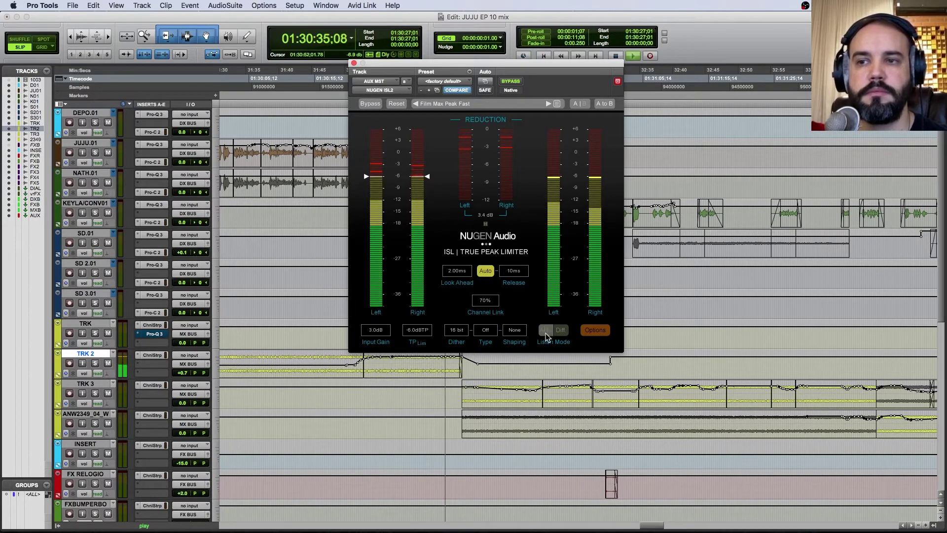
{"action": "key", "text": "space"}
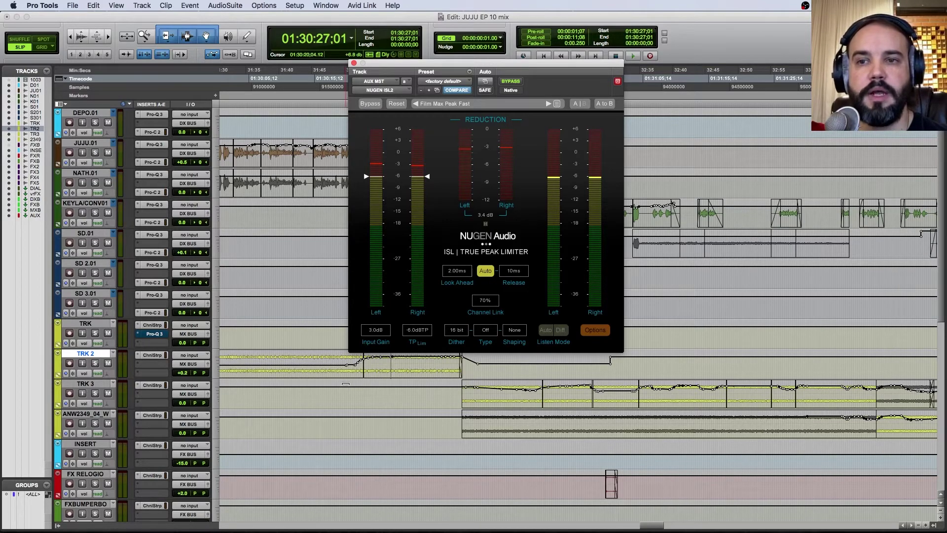
Step: Play TRK 2 from 01:30:28:25 and audition the limiter's removed signal by switching the Diff listen mode on and off
{"action": "left_click", "coordinate": [404, 368]}
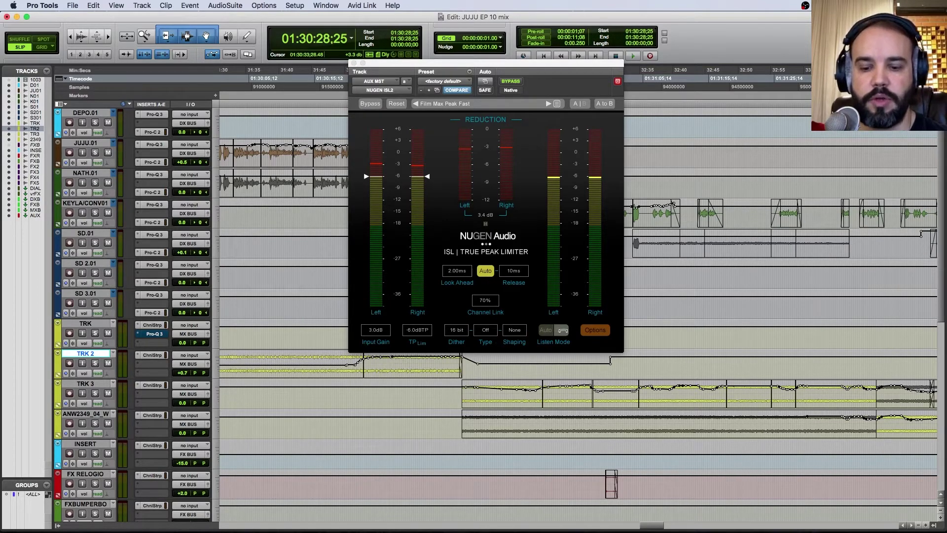
{"action": "key", "text": "space"}
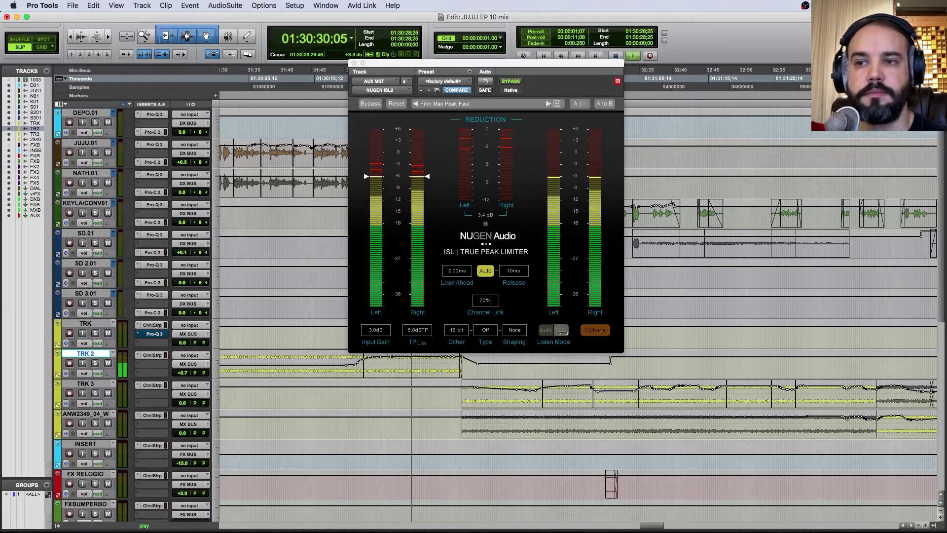
{"action": "left_click", "coordinate": [561, 331]}
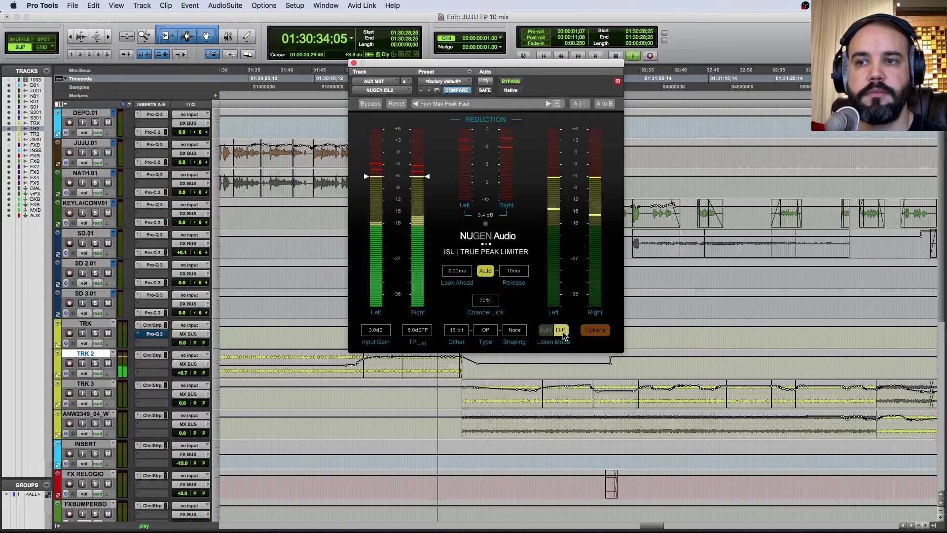
{"action": "left_click", "coordinate": [563, 334]}
{"action": "key", "text": "space"}
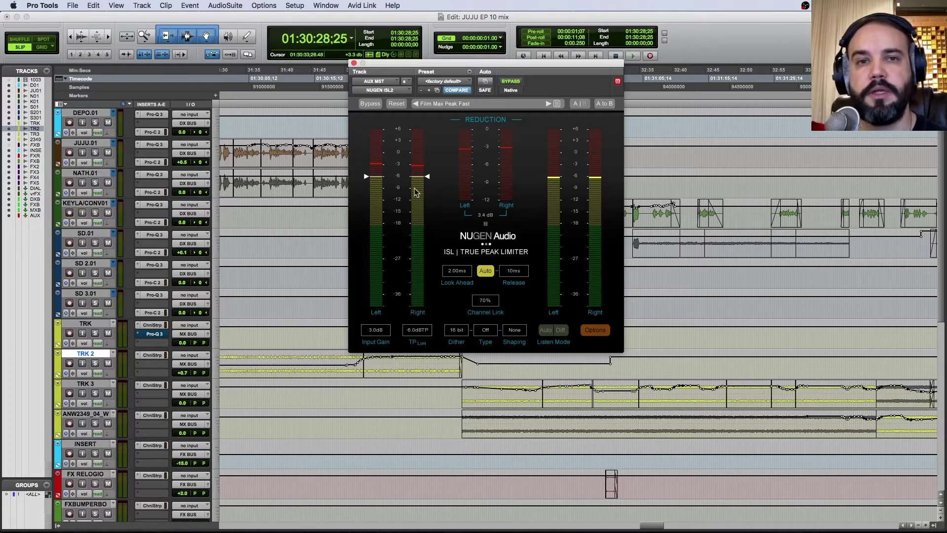
Step: Examine the limiter's preset list and close it without loading another preset
{"action": "left_click_drag", "start_coordinate": [444, 64], "coordinate": [417, 66]}
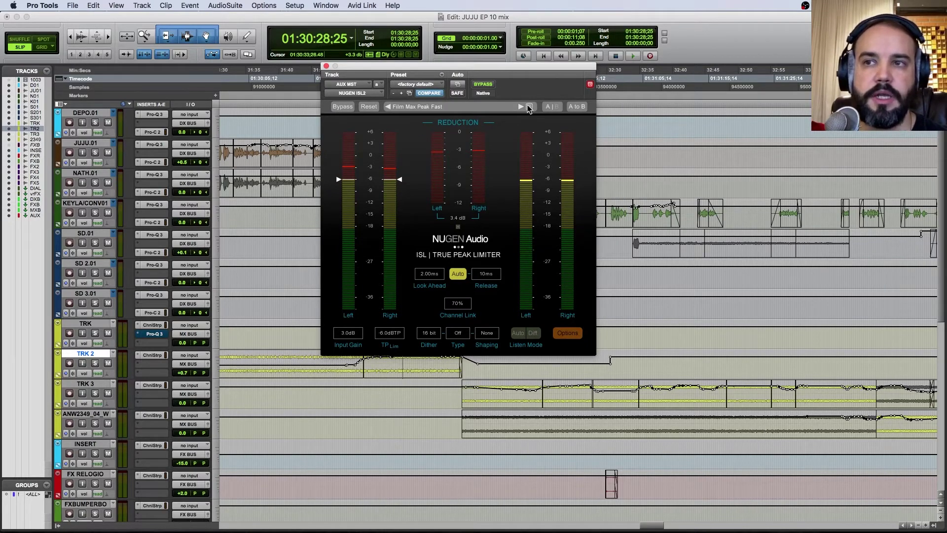
{"action": "left_click", "coordinate": [528, 107]}
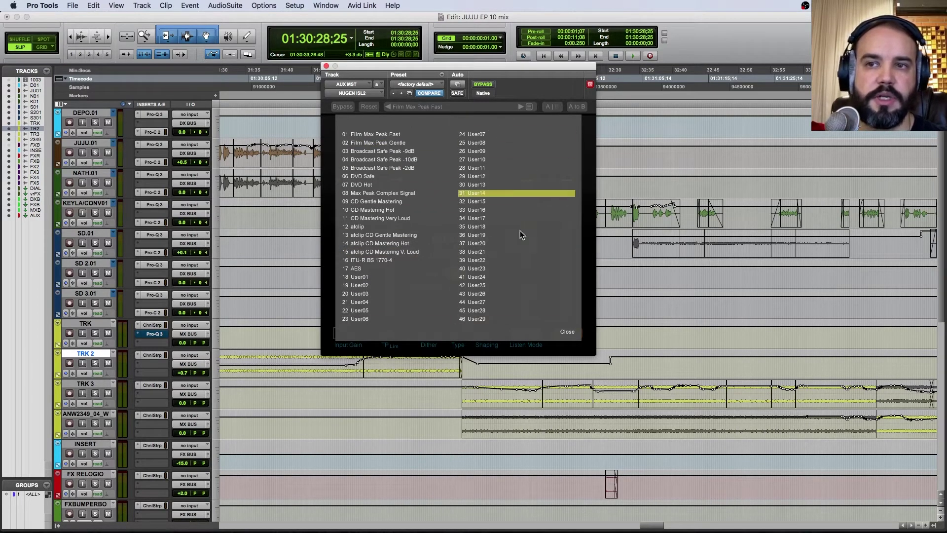
{"action": "left_click", "coordinate": [568, 332]}
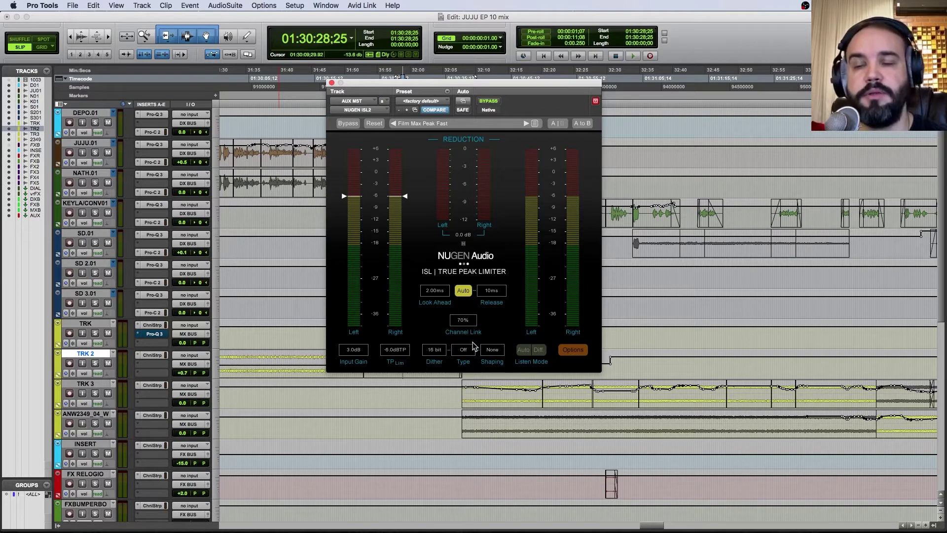
Step: Examine the choices available for the limiter's dither bit depth, dither type and noise shaping
{"action": "left_click", "coordinate": [442, 350]}
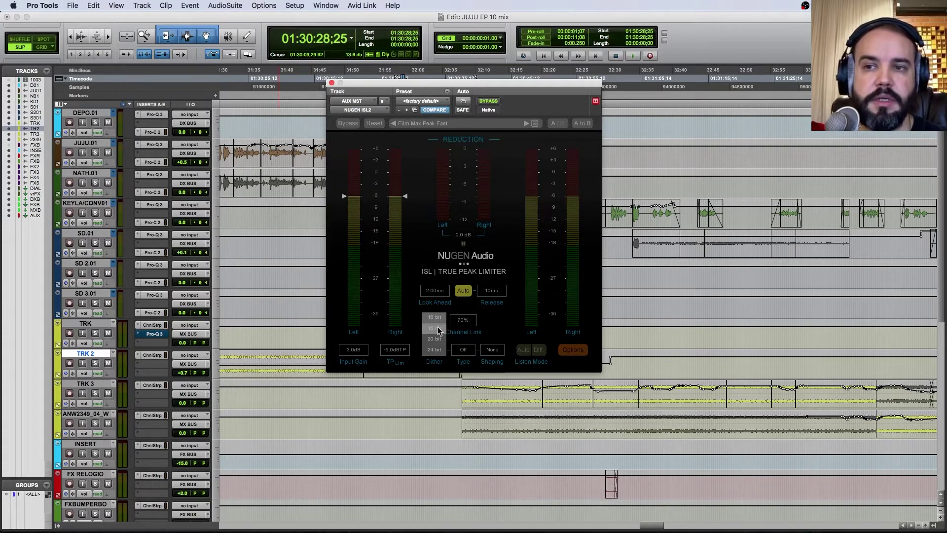
{"action": "left_click", "coordinate": [438, 328]}
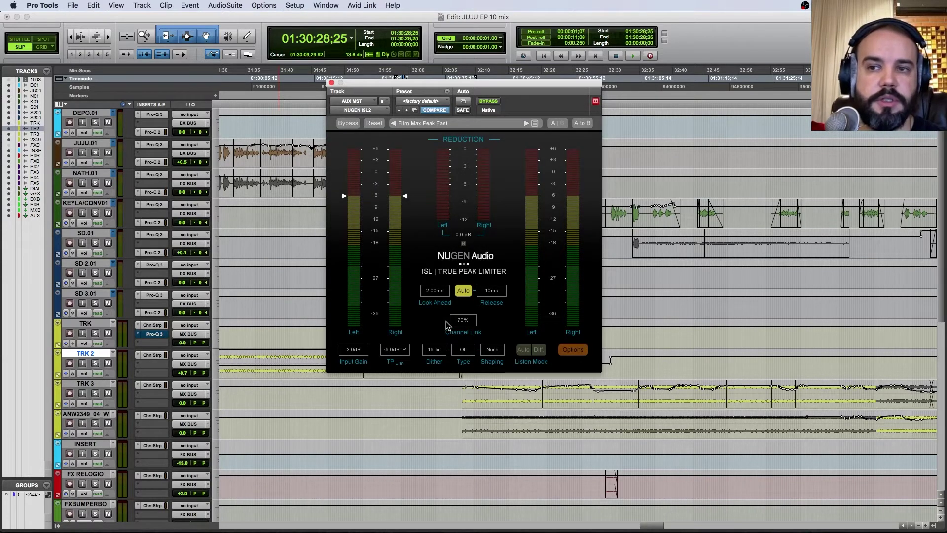
{"action": "left_click", "coordinate": [466, 351]}
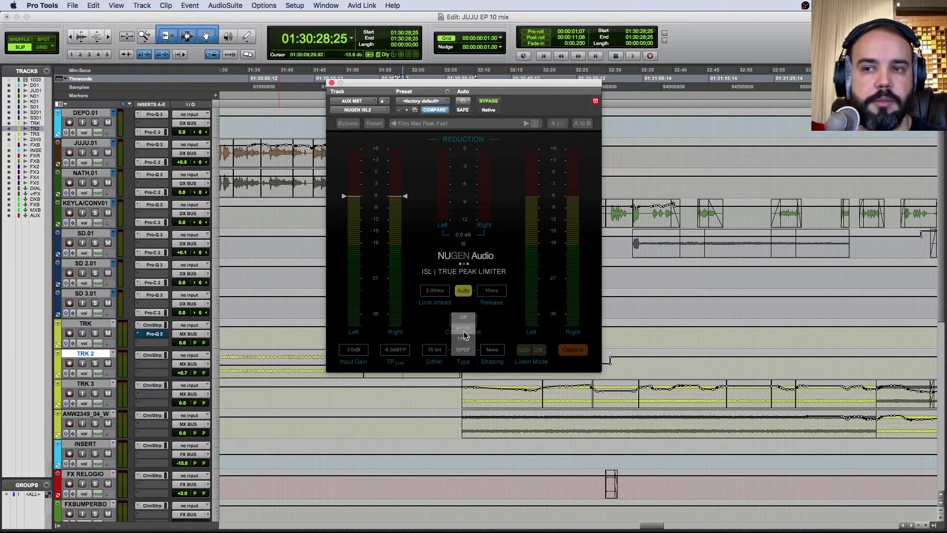
{"action": "left_click", "coordinate": [501, 337]}
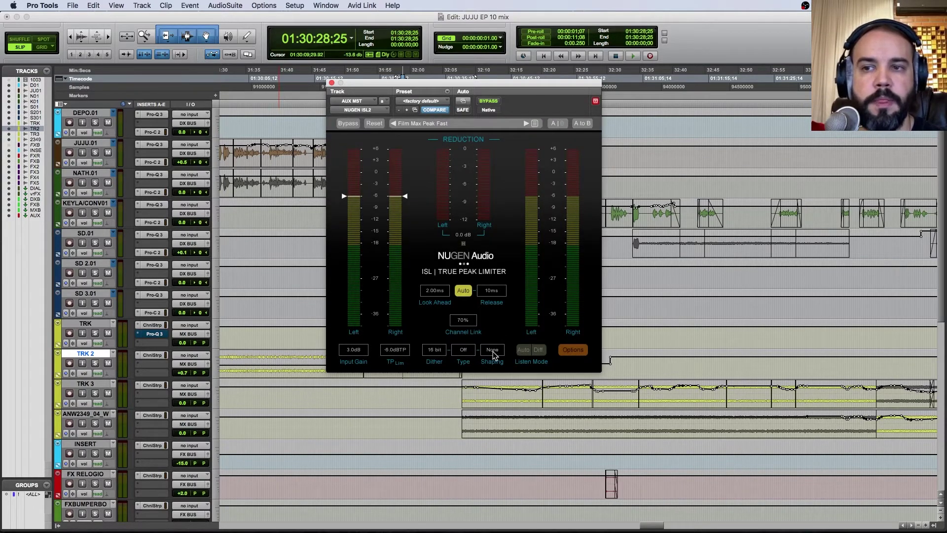
{"action": "left_click", "coordinate": [493, 350]}
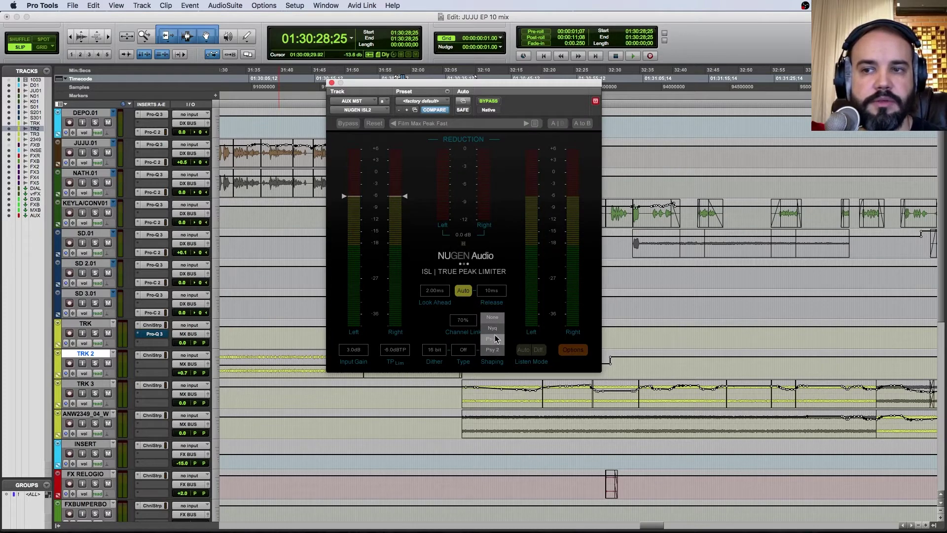
{"action": "left_click", "coordinate": [514, 310]}
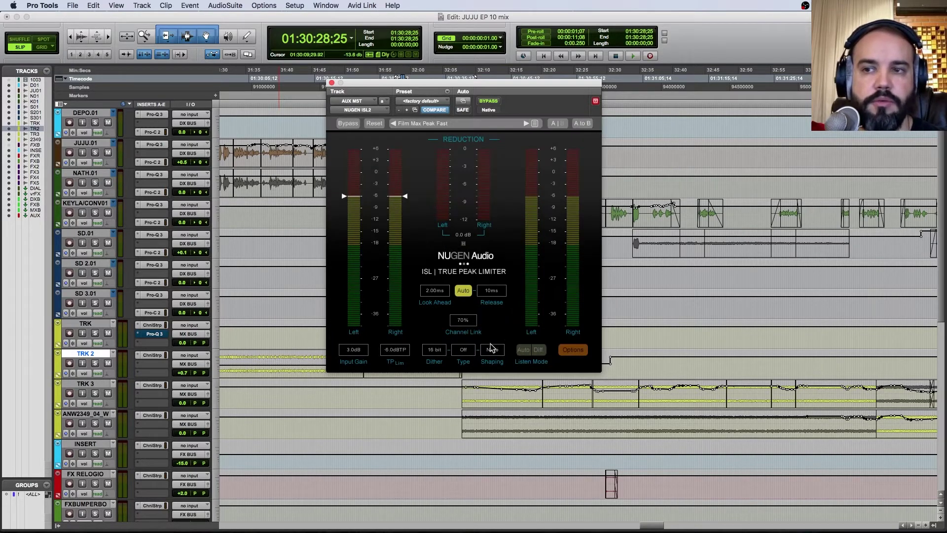
{"action": "left_click", "coordinate": [493, 350]}
{"action": "left_click", "coordinate": [517, 329]}
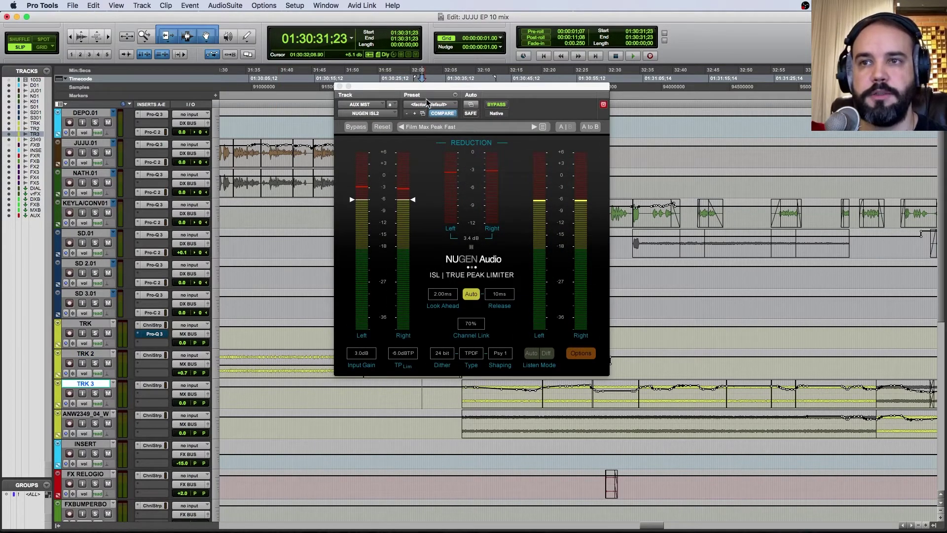
{"action": "left_click_drag", "start_coordinate": [425, 89], "coordinate": [427, 88]}
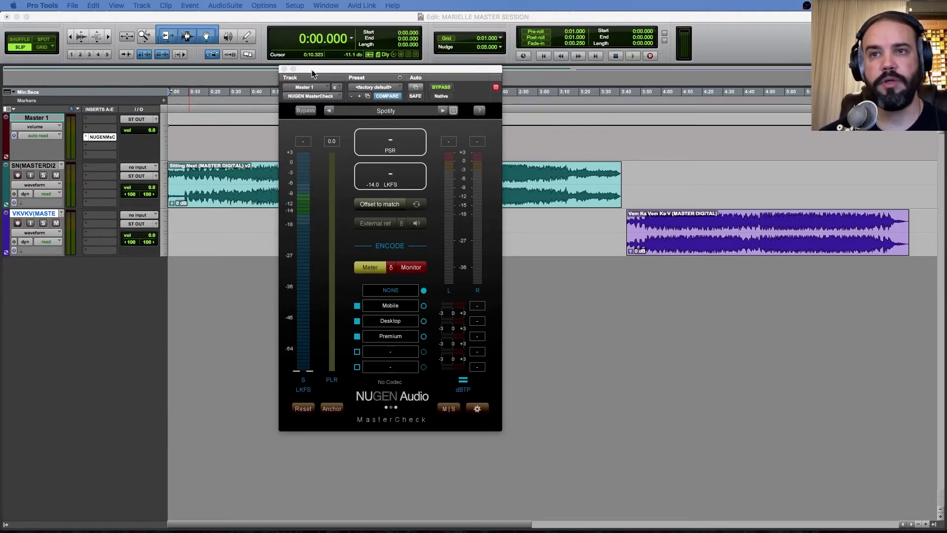
Step: Load the YouTube preset in NUGEN MasterCheck on Master 1, and switch back to the Spotify preset
{"action": "mouse_move", "coordinate": [312, 70]}
{"action": "left_mouse_down"}
{"action": "mouse_move", "coordinate": [301, 76]}
{"action": "mouse_move", "coordinate": [308, 71]}
{"action": "left_mouse_up"}
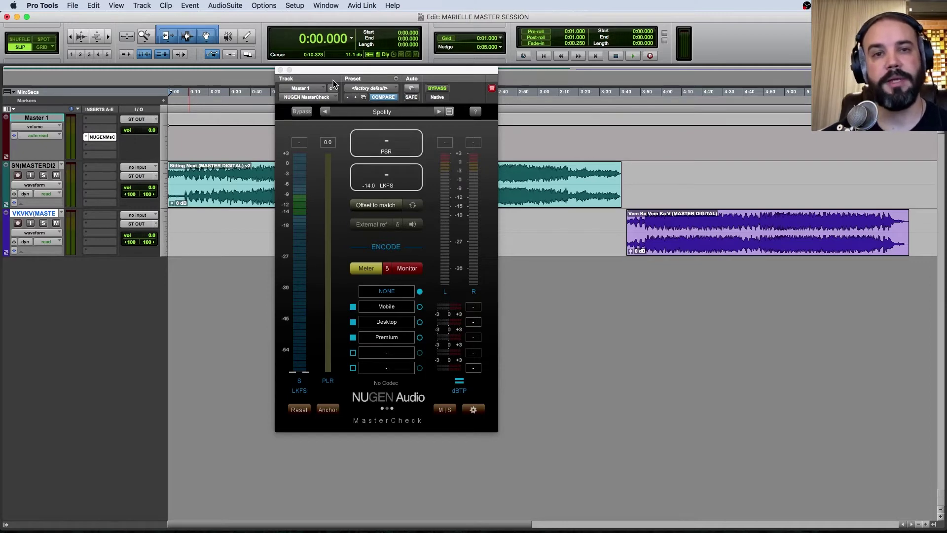
{"action": "left_click_drag", "start_coordinate": [334, 85], "coordinate": [330, 85]}
{"action": "left_click", "coordinate": [448, 113]}
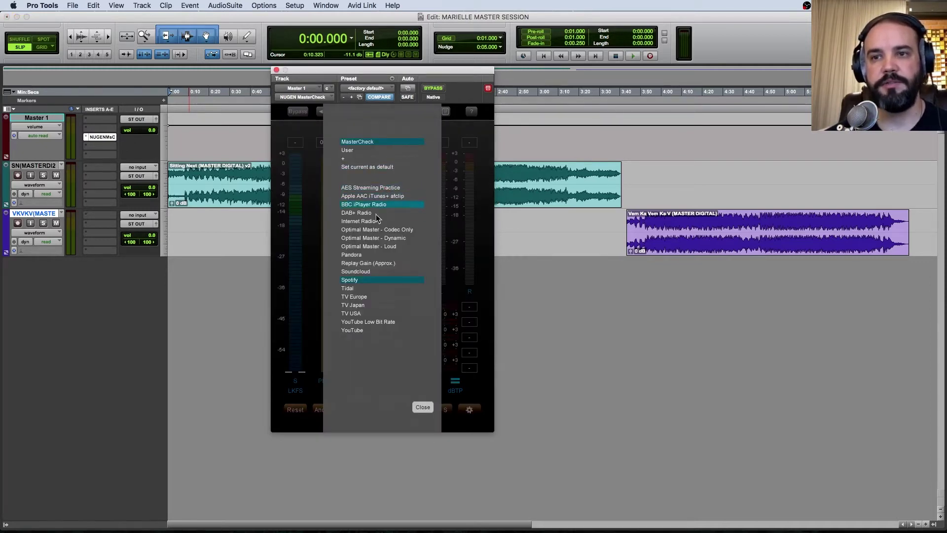
{"action": "left_click", "coordinate": [365, 330]}
{"action": "left_click", "coordinate": [423, 407]}
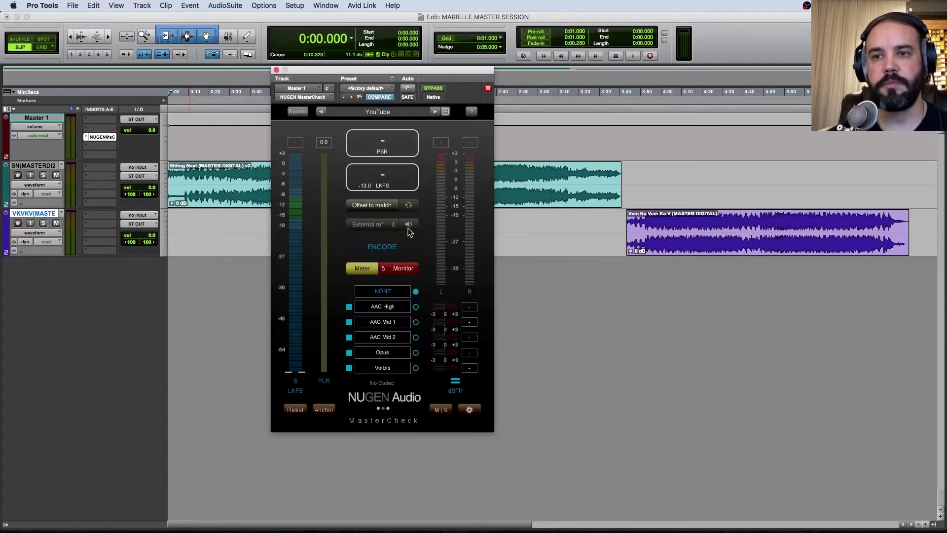
{"action": "left_click", "coordinate": [445, 111]}
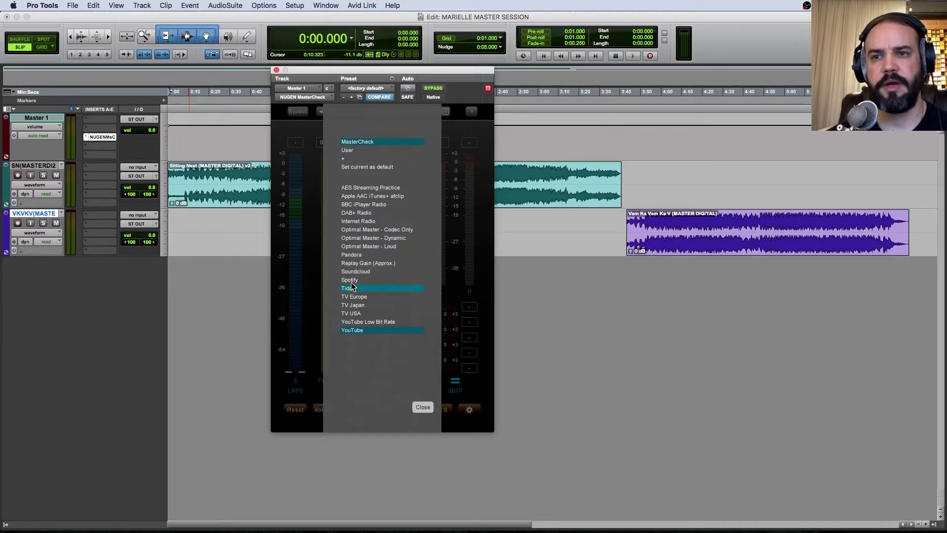
{"action": "left_click", "coordinate": [430, 406]}
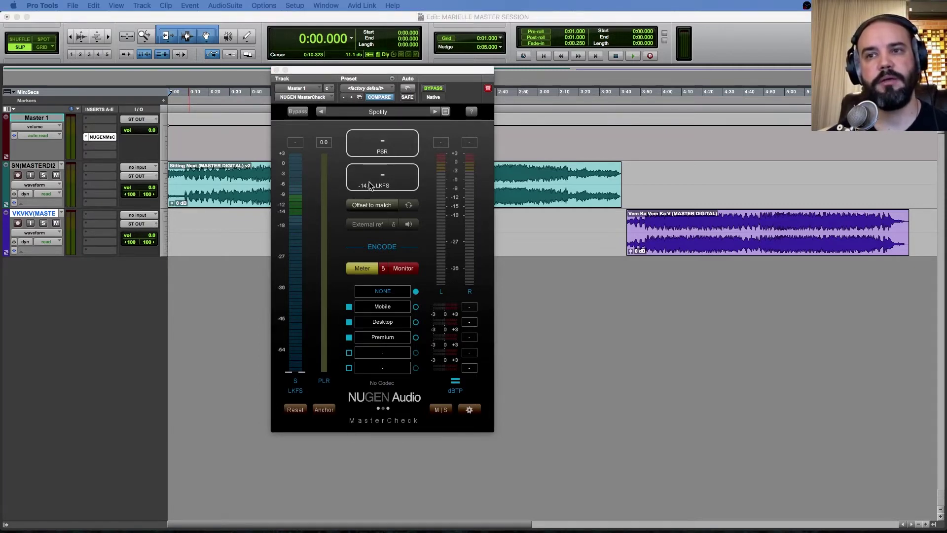
Step: Try the YouTube preset and the Apple AAC iTunes+ afclip preset in MasterCheck
{"action": "left_click", "coordinate": [446, 112]}
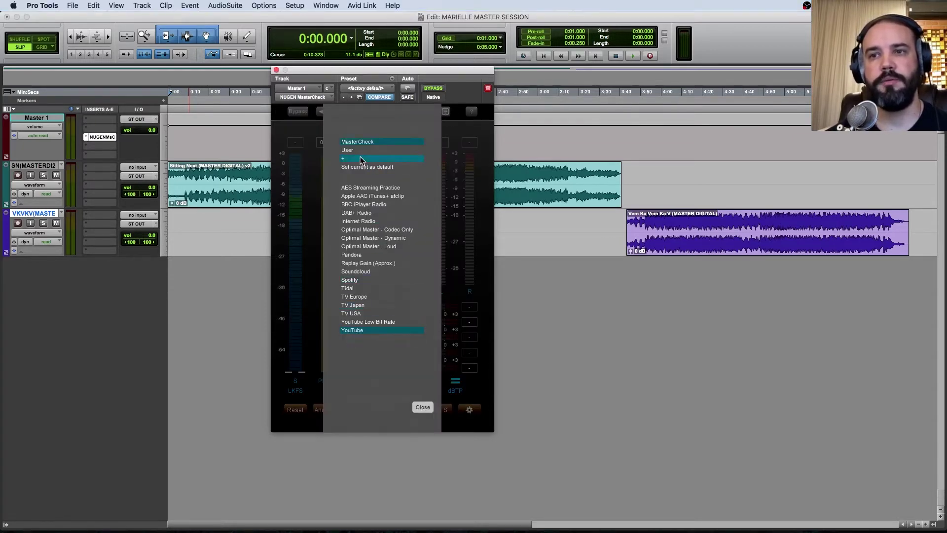
{"action": "left_click", "coordinate": [423, 406]}
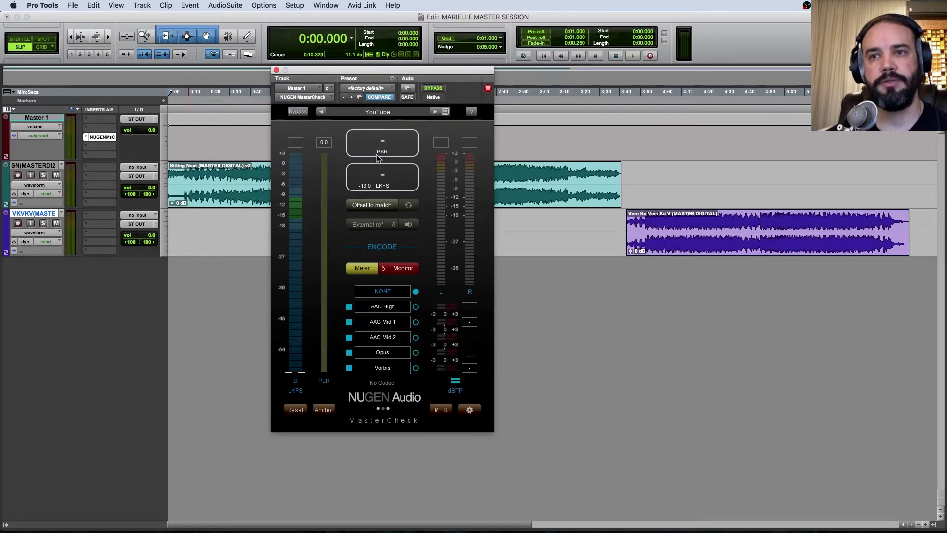
{"action": "left_click", "coordinate": [446, 111]}
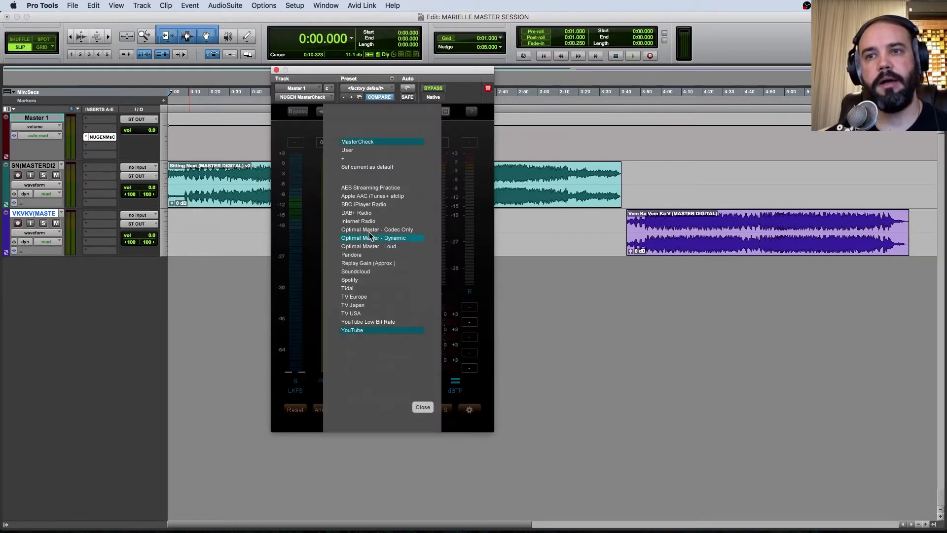
{"action": "left_click", "coordinate": [369, 195]}
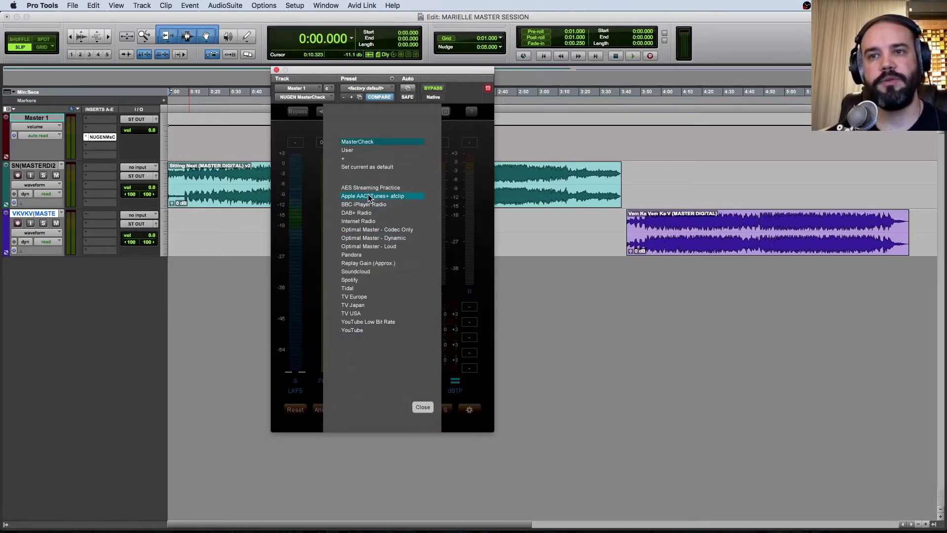
{"action": "left_click", "coordinate": [422, 407]}
Step: Load the Spotify preset in MasterCheck and close the preset list
{"action": "left_click", "coordinate": [444, 112]}
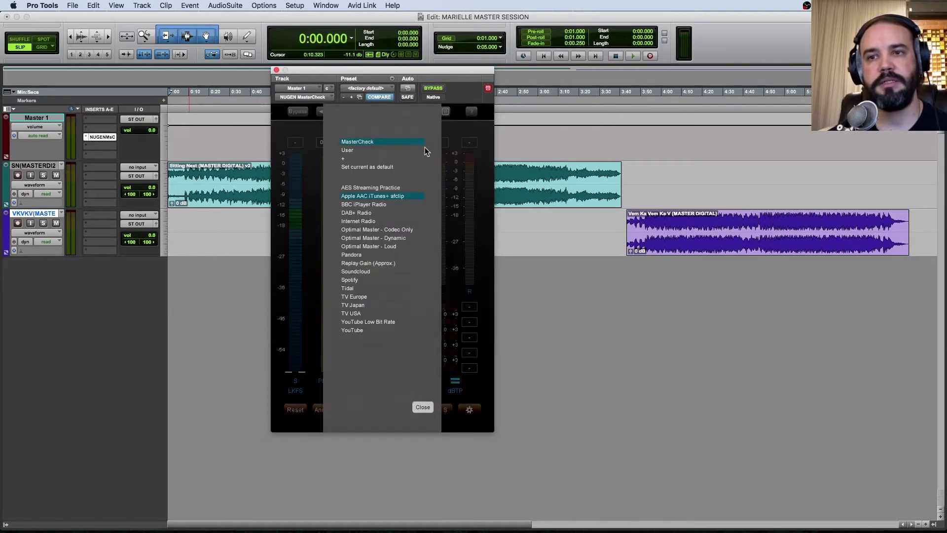
{"action": "left_click", "coordinate": [361, 279]}
{"action": "left_click", "coordinate": [422, 407]}
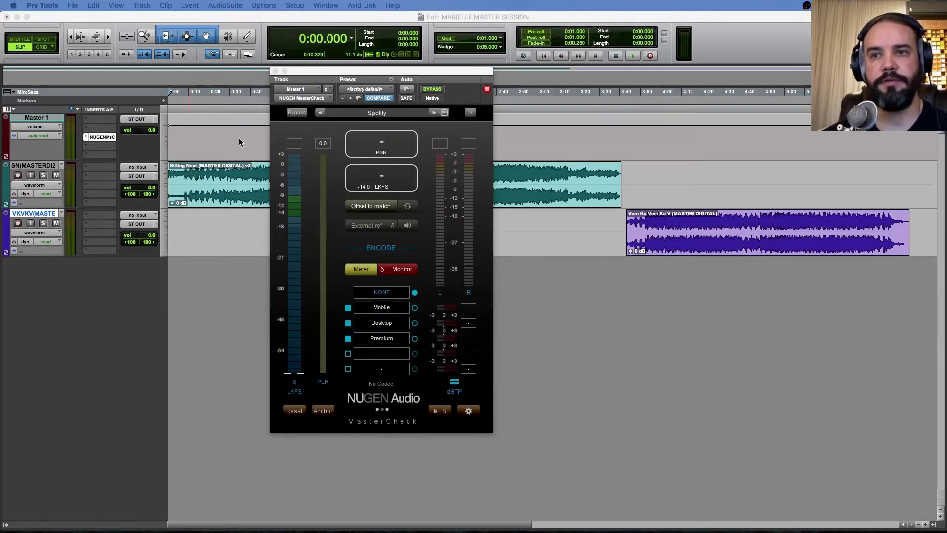
Step: Play the SN track from 0:00.000, examine its loudness, PSR, PLR and codec peak readings in MasterCheck, and stop playback
{"action": "left_click", "coordinate": [330, 72]}
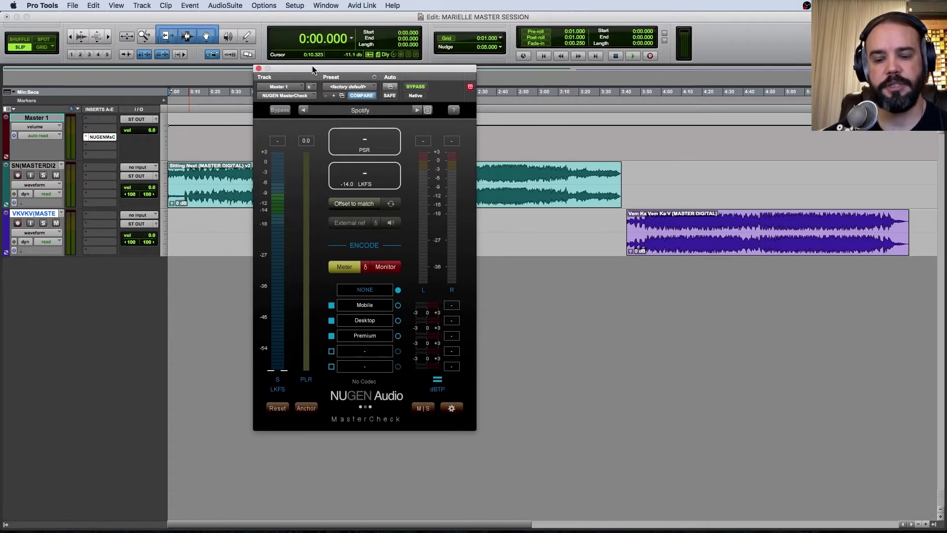
{"action": "key", "text": "space"}
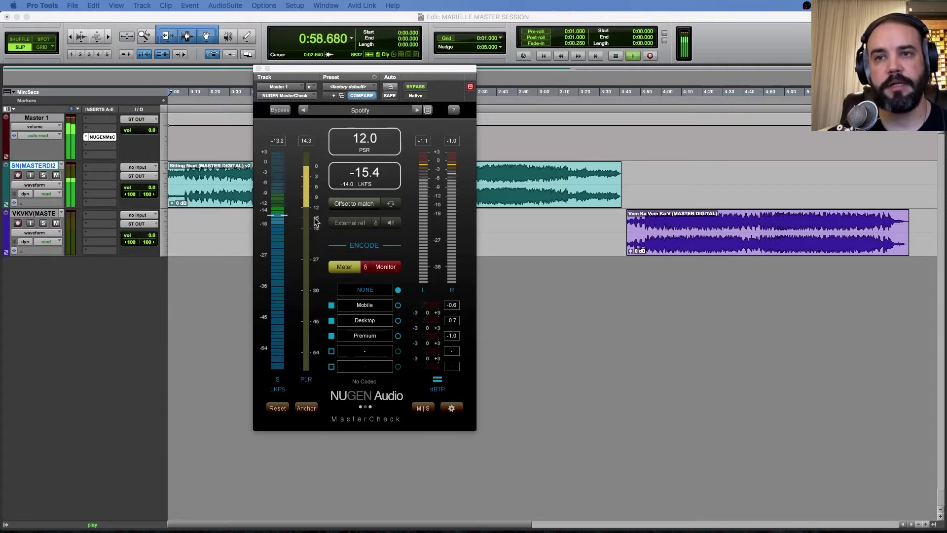
{"action": "key", "text": "space"}
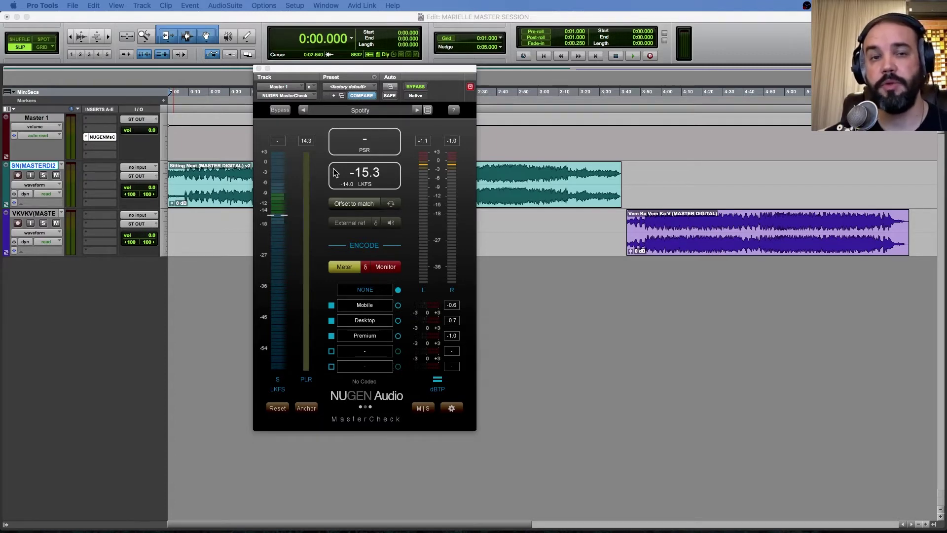
Step: Enlarge the audio waveforms' height for inspection, restore it, and reposition the MasterCheck window
{"action": "left_click_drag", "start_coordinate": [343, 68], "coordinate": [418, 88]}
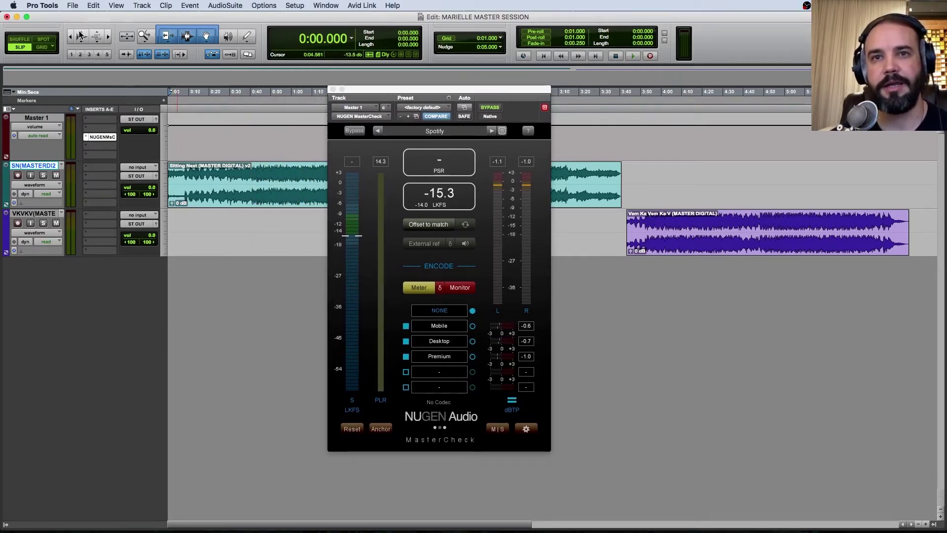
{"action": "left_click", "coordinate": [82, 38]}
{"action": "left_click", "coordinate": [82, 37]}
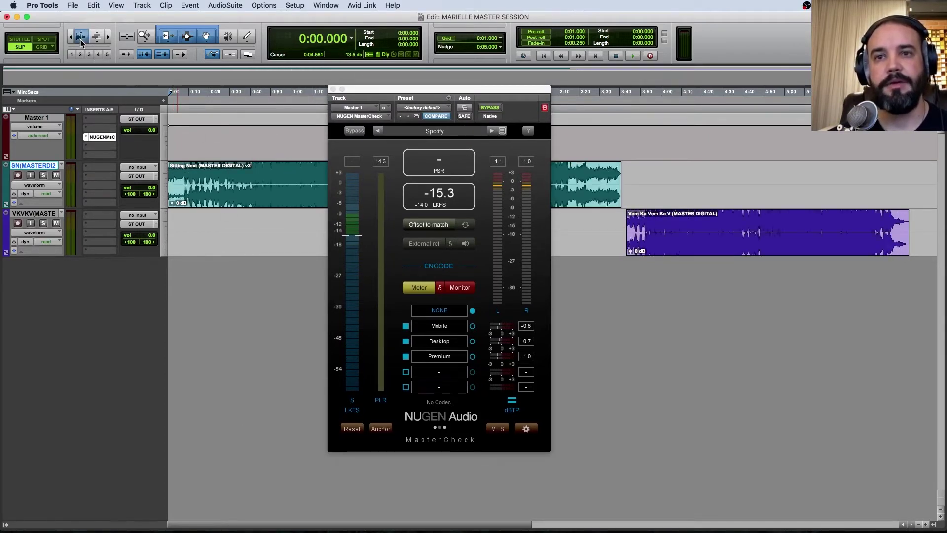
{"action": "left_click", "coordinate": [82, 37]}
{"action": "left_click_drag", "start_coordinate": [367, 88], "coordinate": [313, 75]}
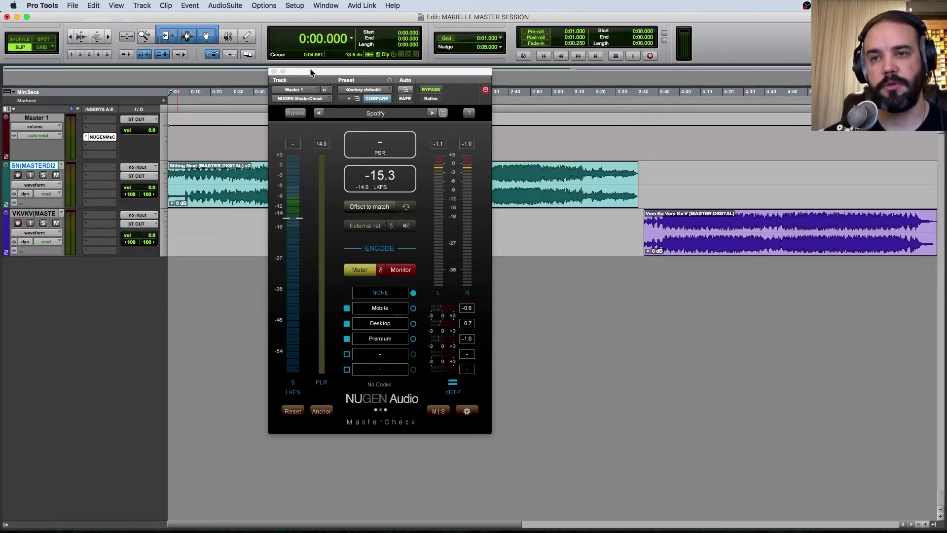
{"action": "left_click_drag", "start_coordinate": [311, 73], "coordinate": [340, 78]}
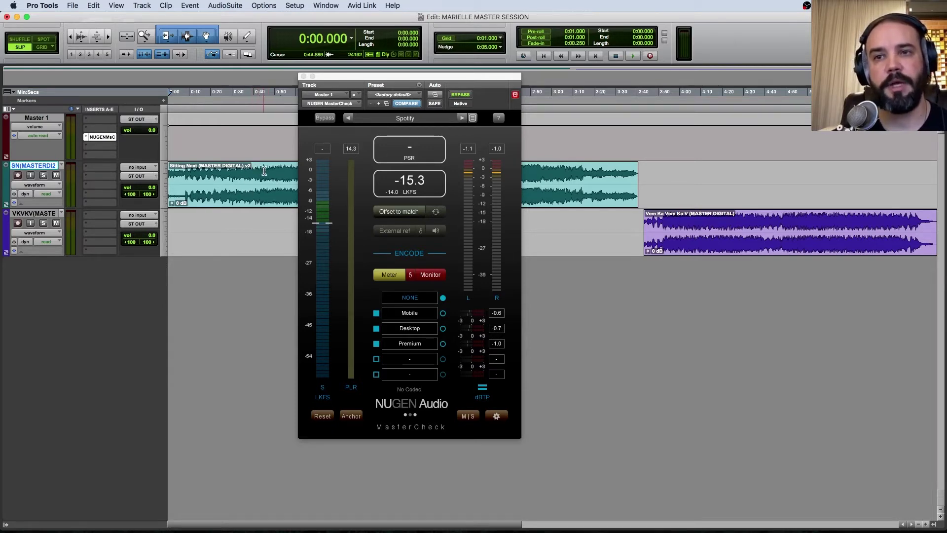
Step: Play the SN track from 0:52.525 and from 2:55.393 to examine its MasterCheck loudness, and stop playback
{"action": "left_click", "coordinate": [280, 171]}
{"action": "key", "text": "space"}
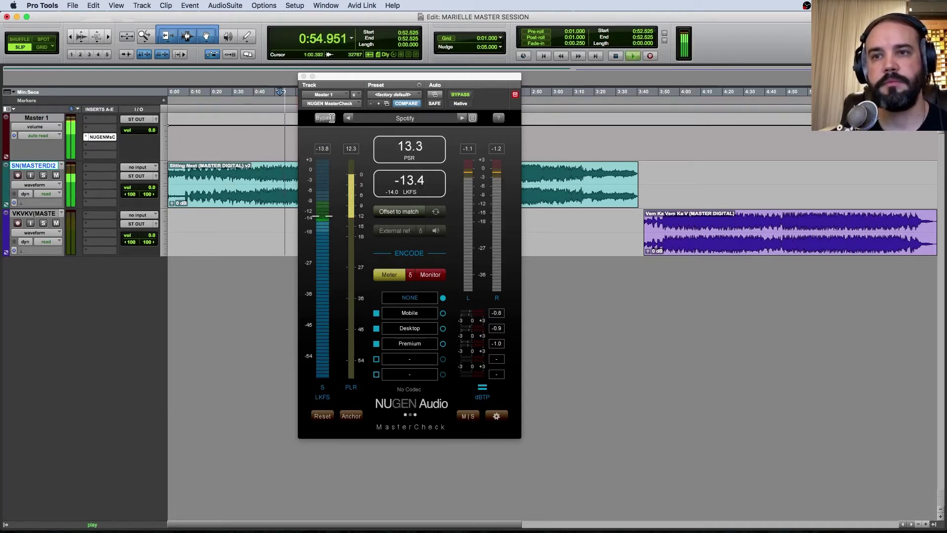
{"action": "left_click_drag", "start_coordinate": [398, 76], "coordinate": [351, 68]}
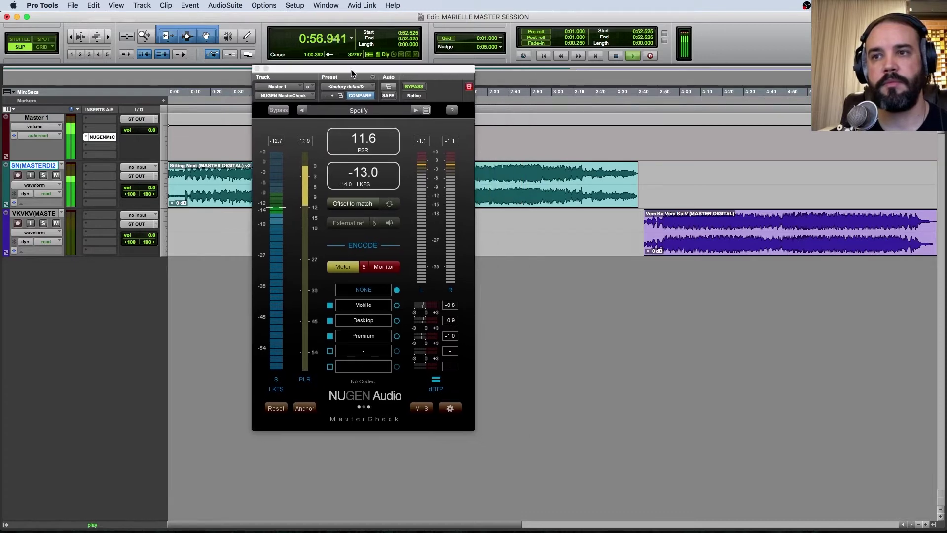
{"action": "left_click", "coordinate": [542, 177]}
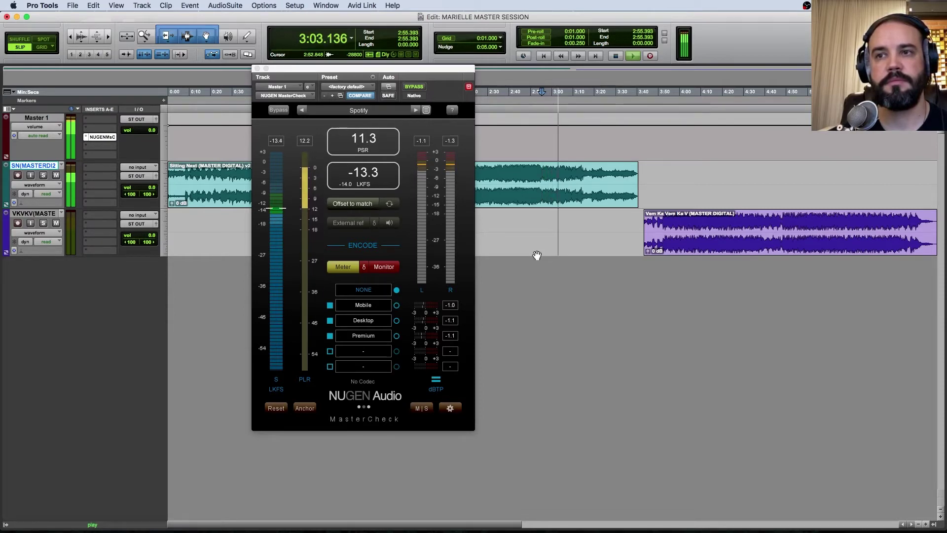
{"action": "key", "text": "space"}
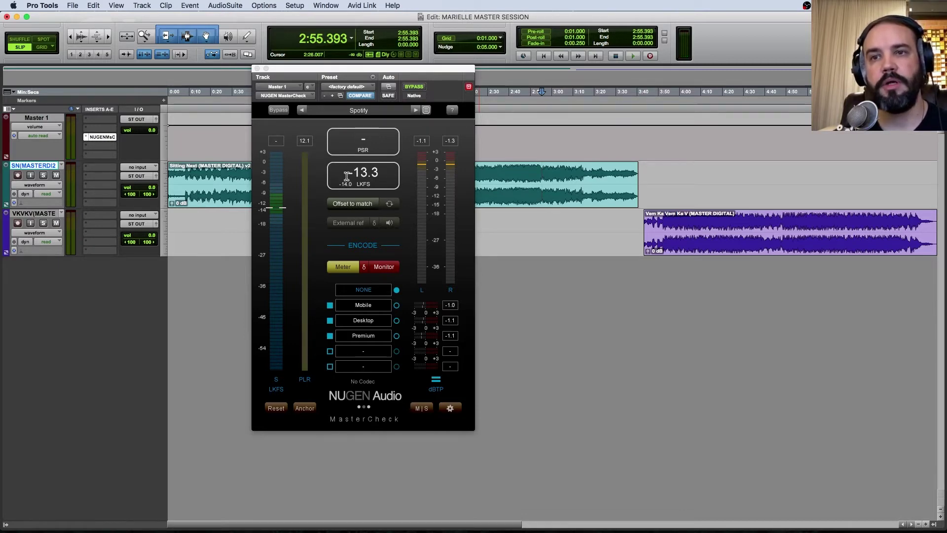
Step: Reset MasterCheck's integrated loudness and measure the SN track over 2:52.154 to 3:09.971, continuing from 3:05.343 before stopping playback
{"action": "left_click", "coordinate": [348, 174]}
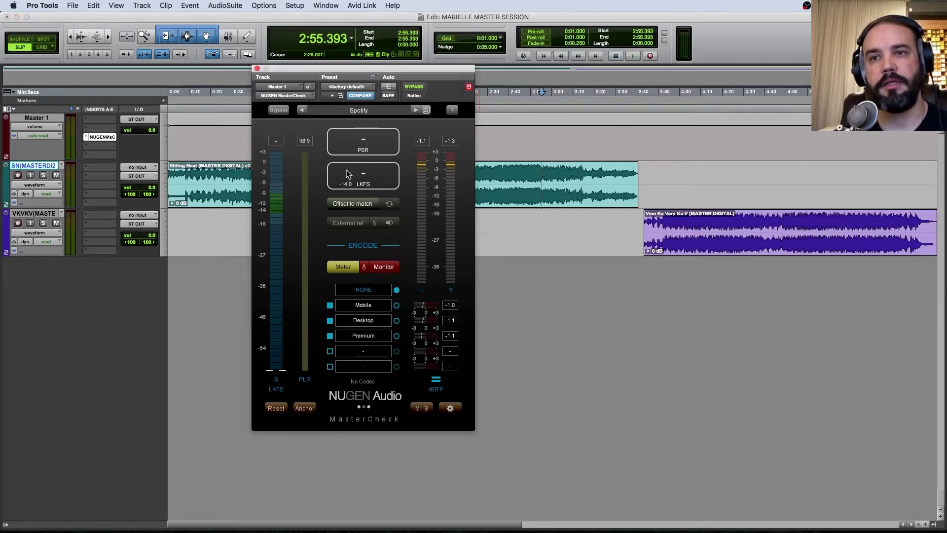
{"action": "left_click", "coordinate": [545, 176]}
{"action": "left_click_drag", "start_coordinate": [535, 180], "coordinate": [573, 182]}
{"action": "key", "text": "space"}
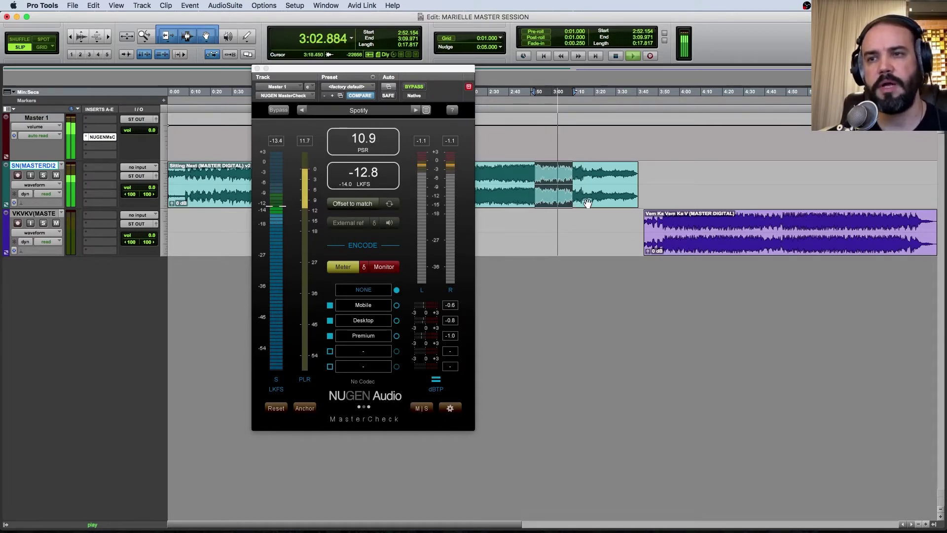
{"action": "left_click", "coordinate": [565, 168]}
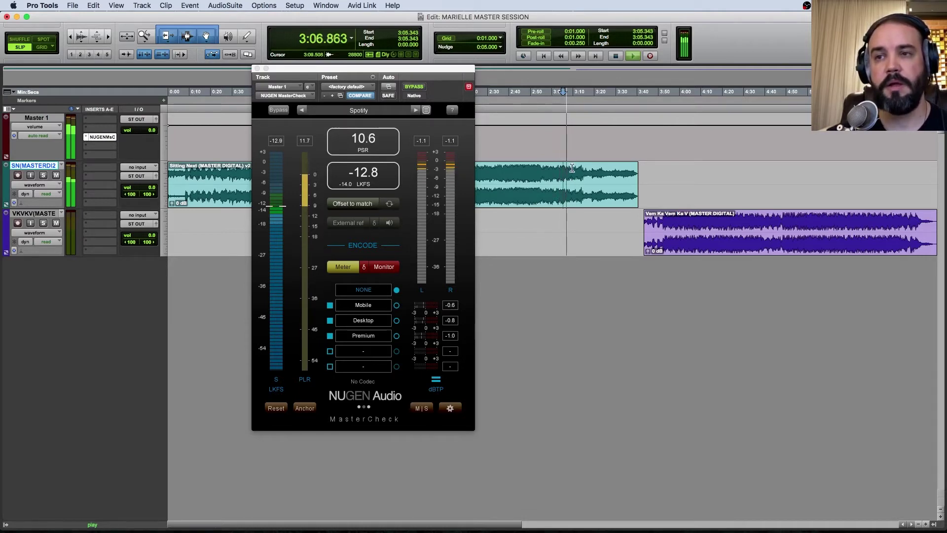
{"action": "key", "text": "space"}
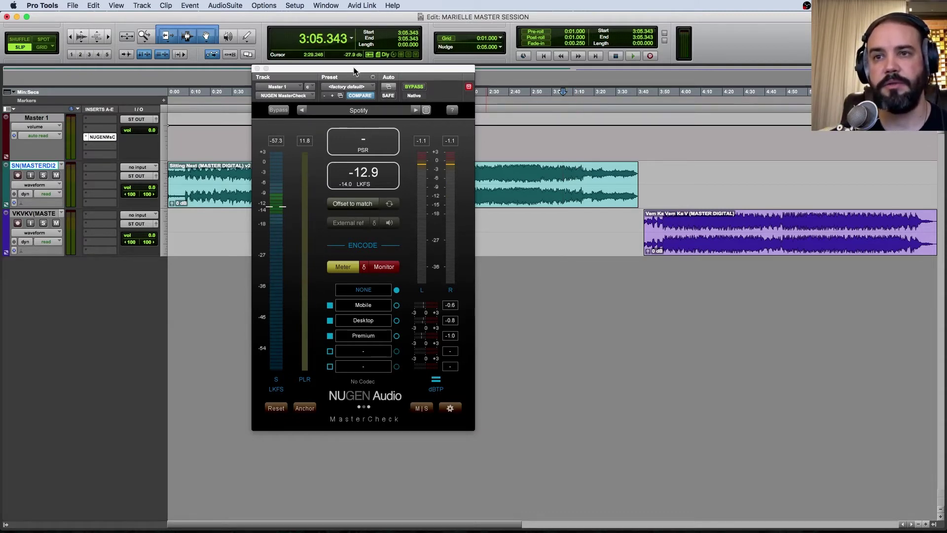
Step: Move the MasterCheck window clear of the transport's surroundings and play the SN track from 0:33.320
{"action": "left_click_drag", "start_coordinate": [353, 68], "coordinate": [388, 50]}
{"action": "left_click", "coordinate": [215, 169]}
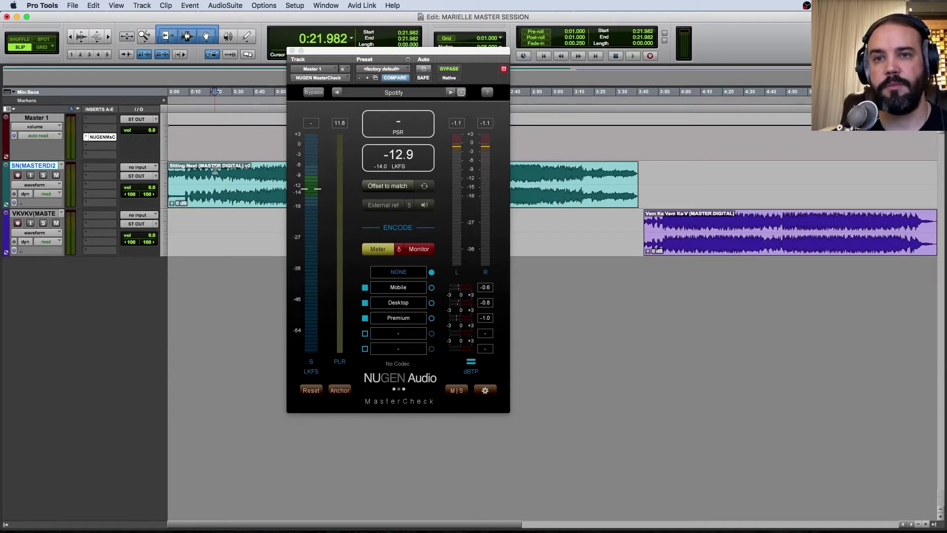
{"action": "left_click_drag", "start_coordinate": [223, 170], "coordinate": [325, 177]}
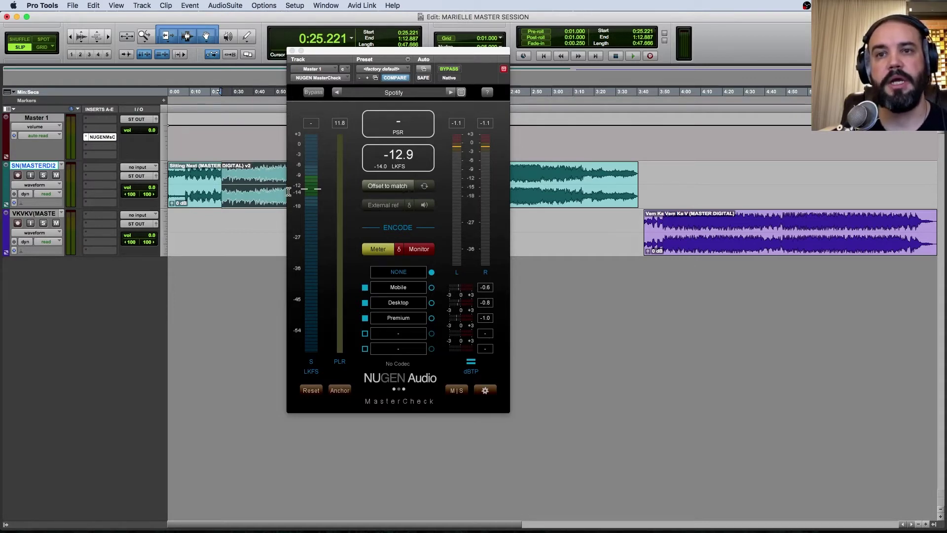
{"action": "left_click", "coordinate": [212, 172]}
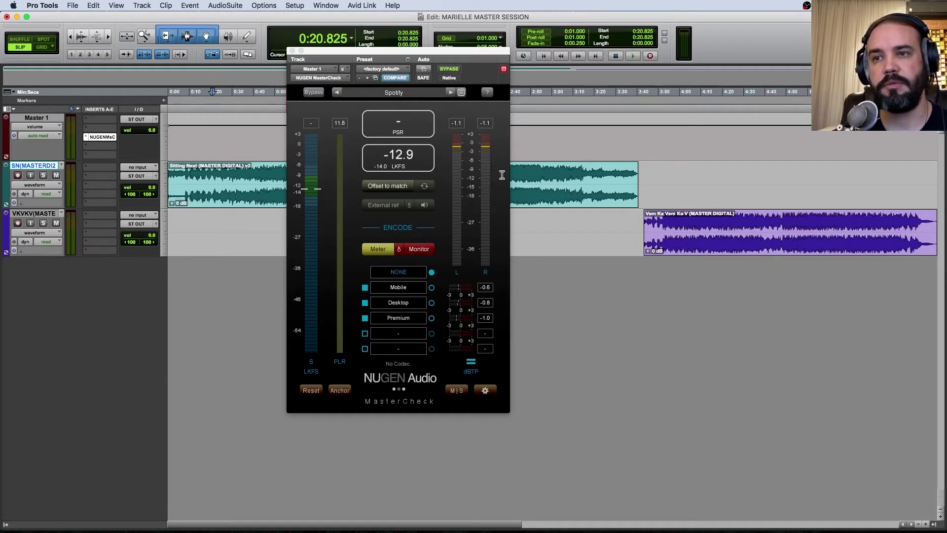
{"action": "left_click", "coordinate": [231, 170]}
{"action": "left_click", "coordinate": [240, 171]}
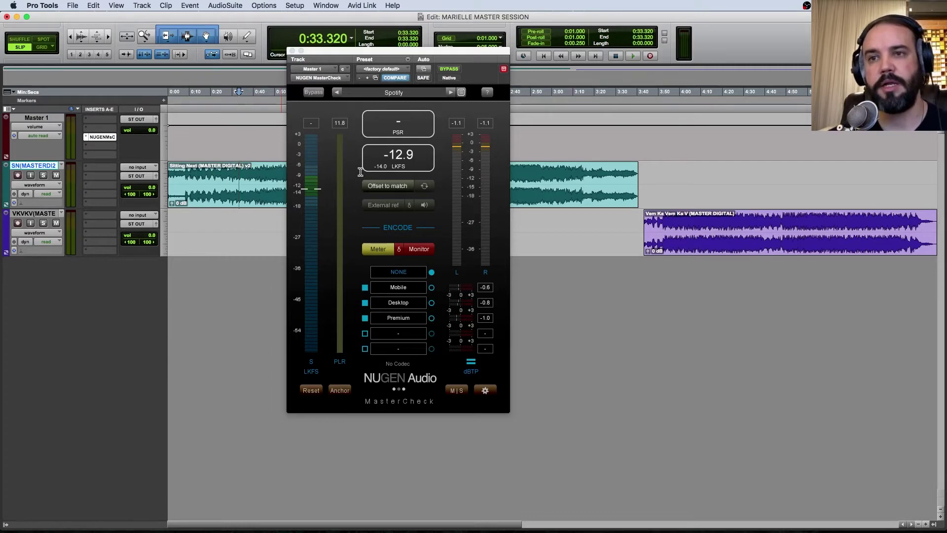
{"action": "key", "text": "space"}
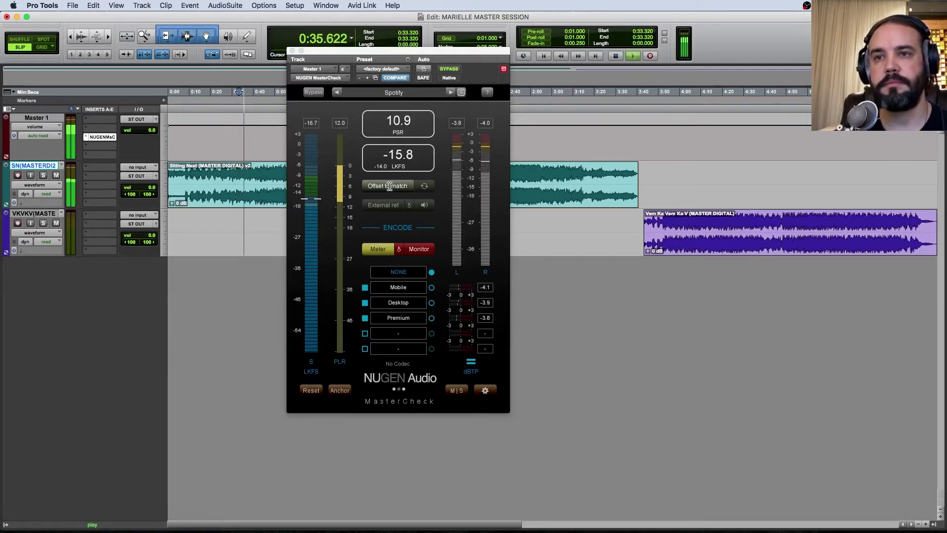
Step: Turn MasterCheck's Offset to match on during playback, turn it off again to compare levels, and stop playback
{"action": "left_click", "coordinate": [390, 187]}
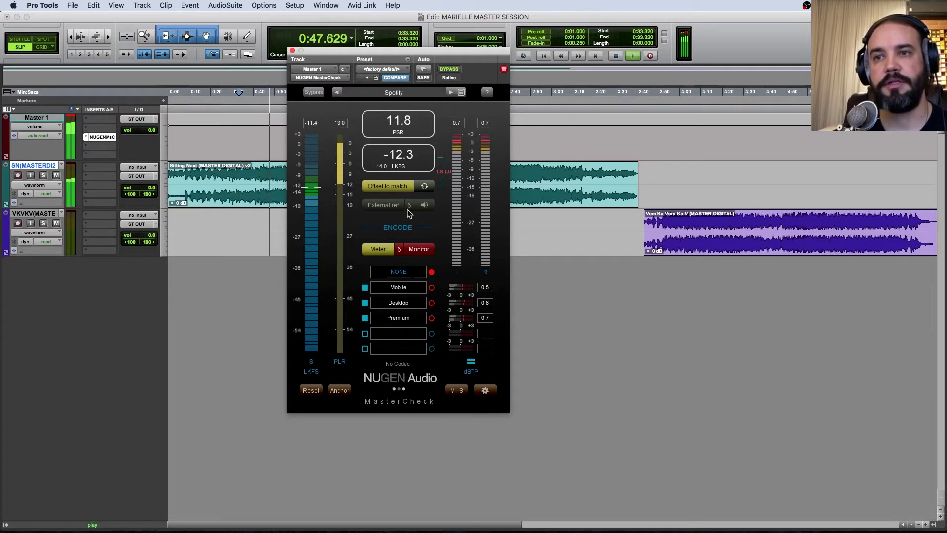
{"action": "left_click", "coordinate": [394, 185]}
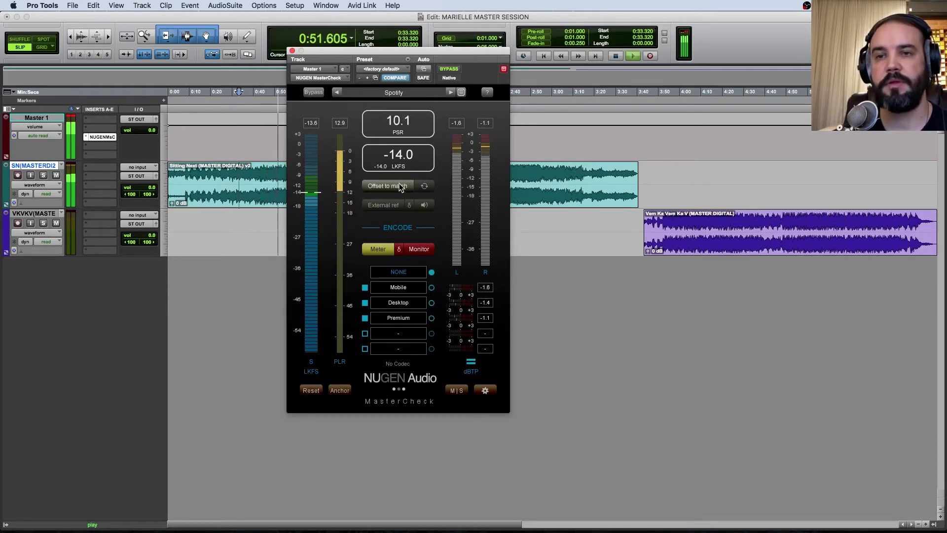
{"action": "key", "text": "space"}
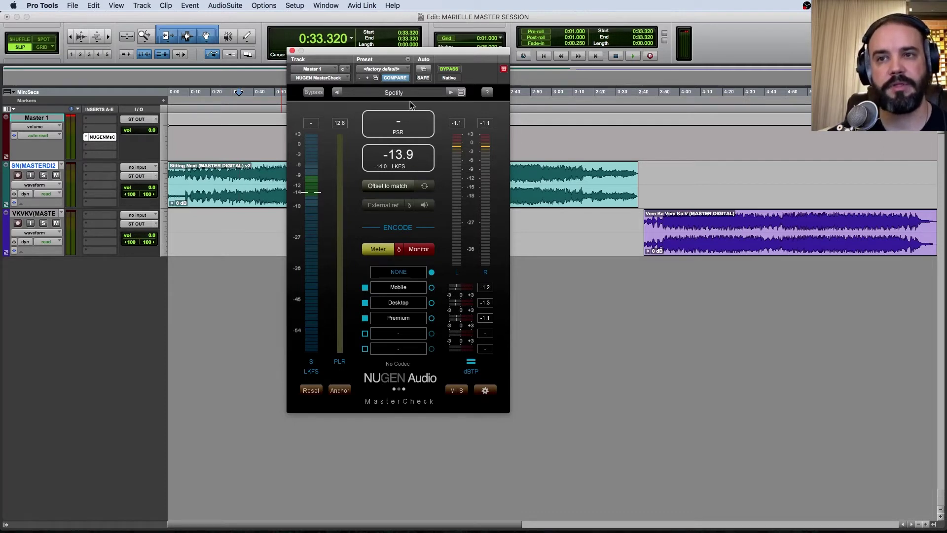
{"action": "left_click_drag", "start_coordinate": [393, 53], "coordinate": [326, 61]}
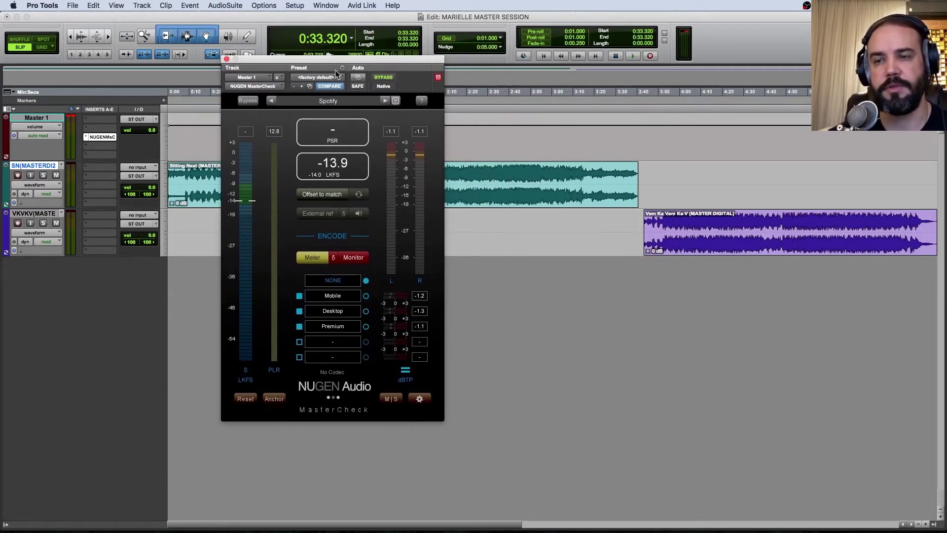
{"action": "left_click", "coordinate": [487, 181]}
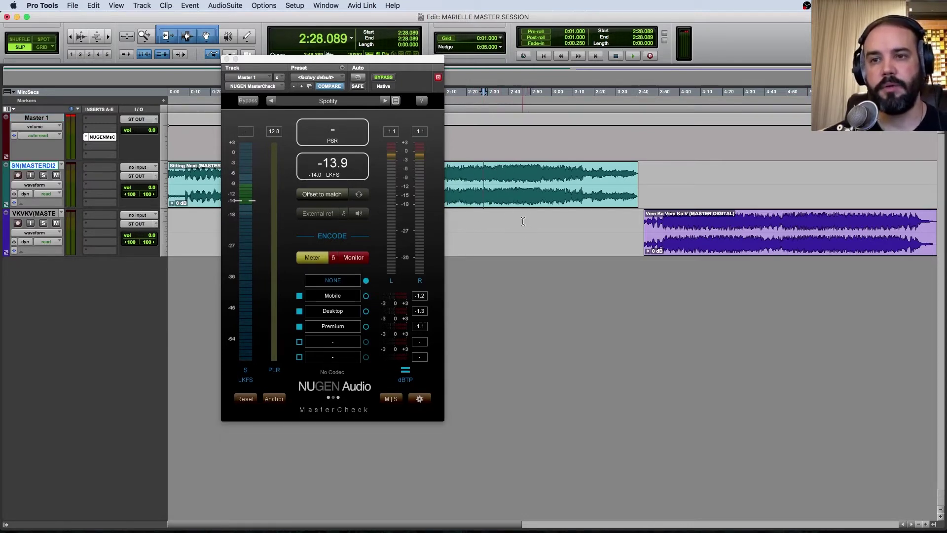
{"action": "left_click", "coordinate": [312, 257]}
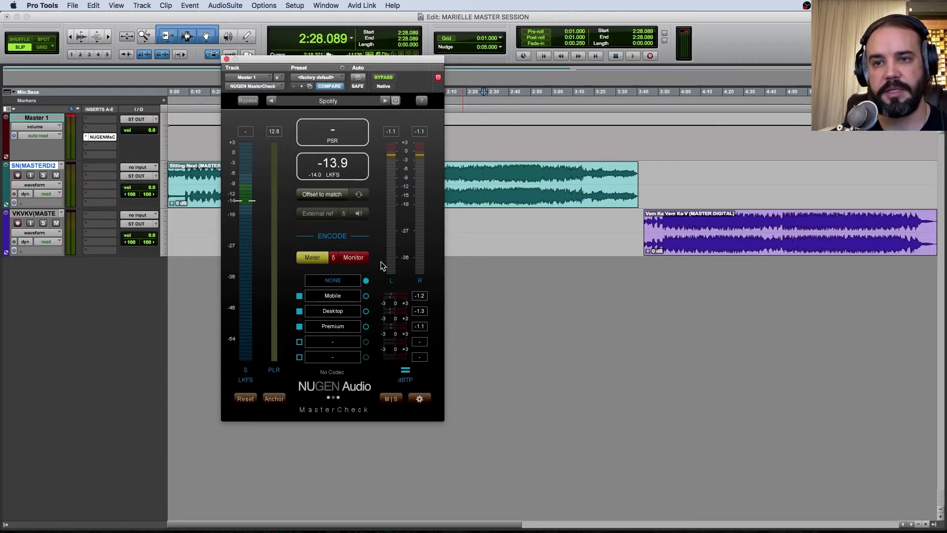
{"action": "left_click", "coordinate": [542, 173]}
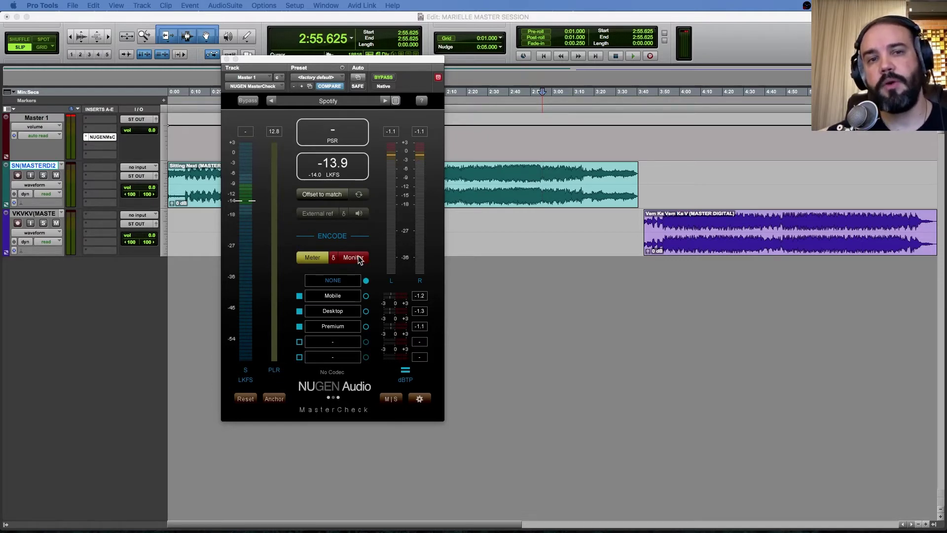
{"action": "left_click", "coordinate": [526, 183]}
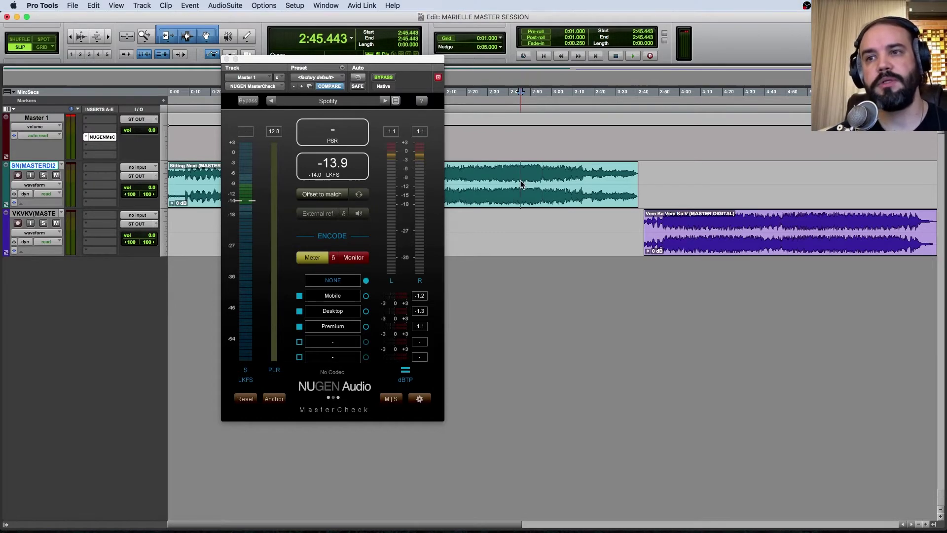
Step: Select the VKVKV track's clip, zoom the timeline to fit it, and move the MasterCheck window off its beginning
{"action": "left_click", "coordinate": [666, 223]}
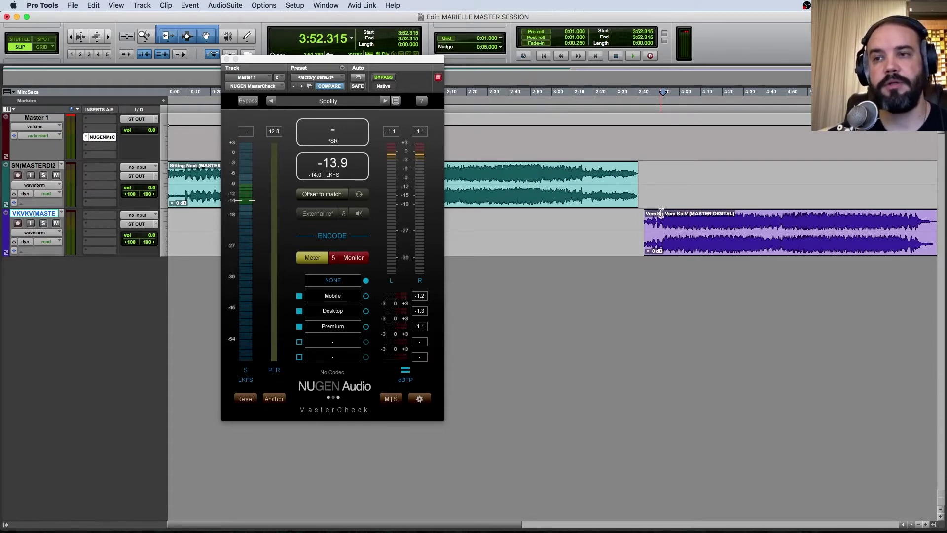
{"action": "left_click", "coordinate": [686, 249]}
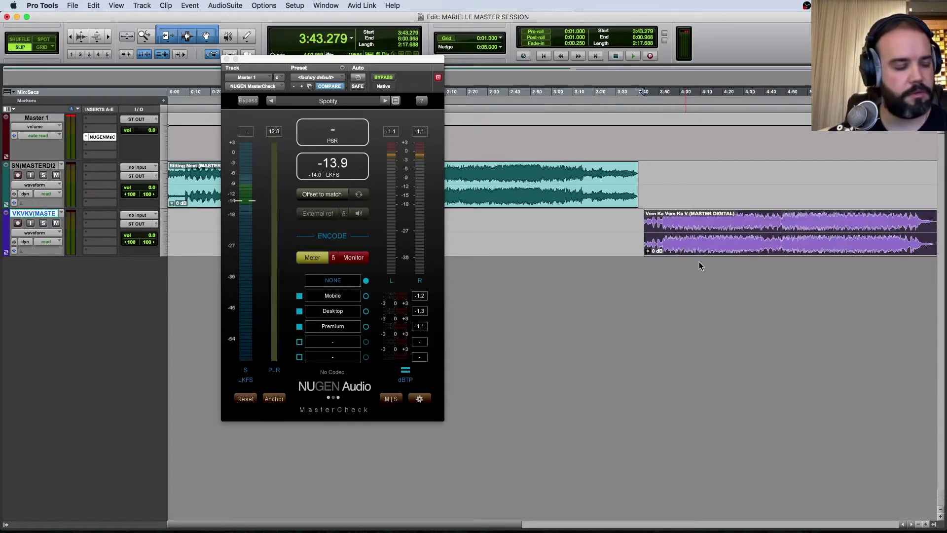
{"action": "key", "text": "super+bracketleft"}
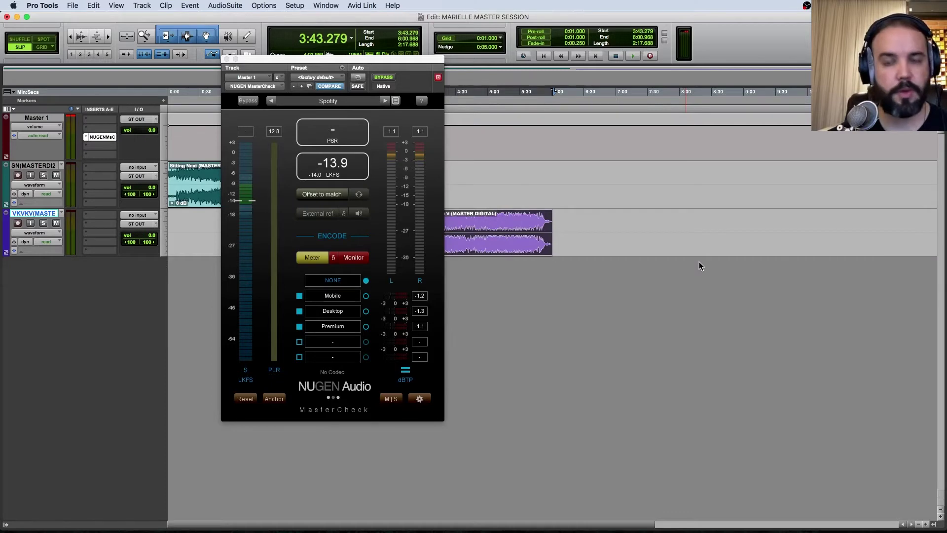
{"action": "key", "text": "alt+f"}
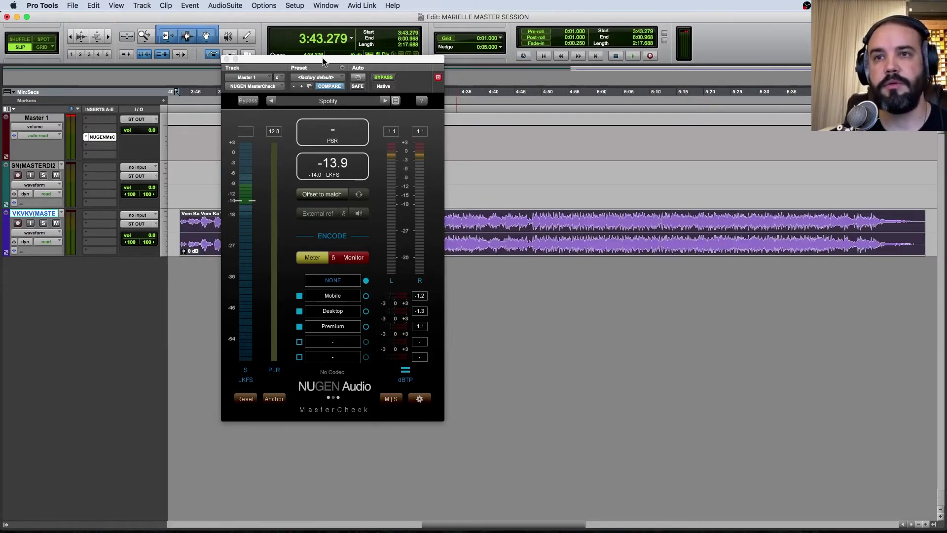
{"action": "left_click_drag", "start_coordinate": [323, 58], "coordinate": [484, 68]}
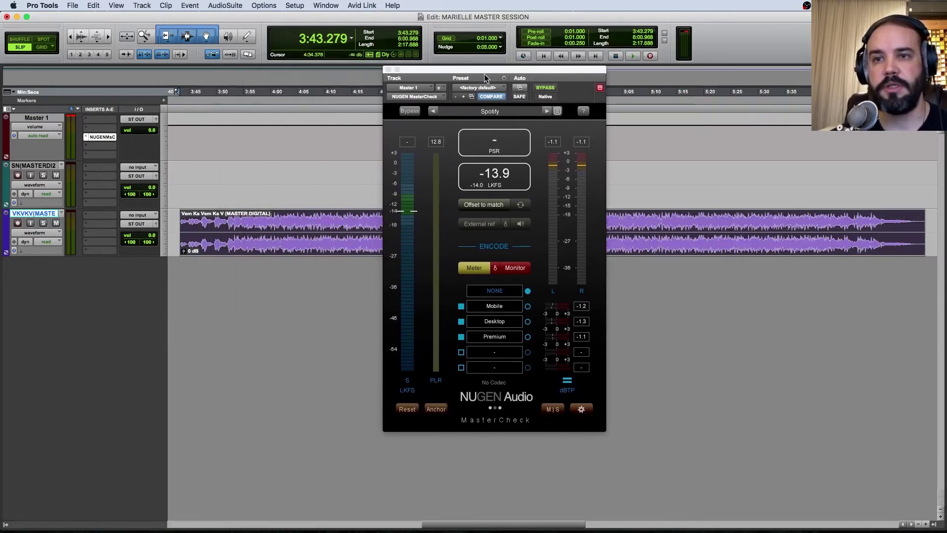
Step: Play the VKVKV track from 3:51.758 in MasterCheck's Monitor mode, compare the Mobile codec with NONE, and stop playback
{"action": "left_click", "coordinate": [227, 223]}
{"action": "left_click", "coordinate": [514, 266]}
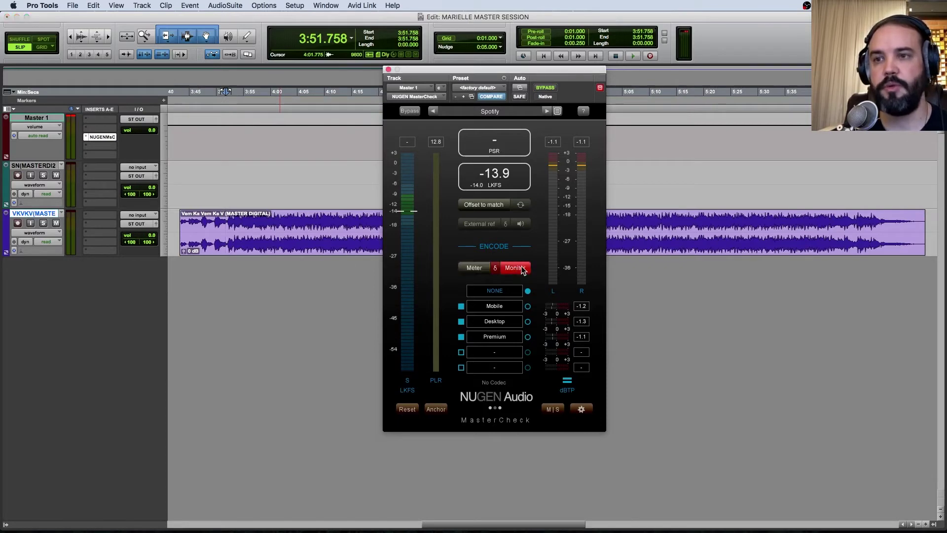
{"action": "key", "text": "space"}
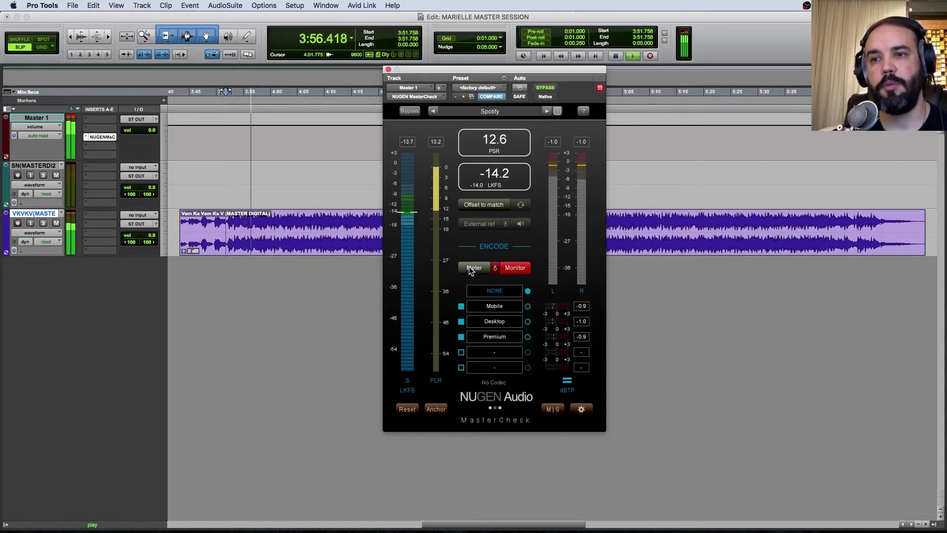
{"action": "left_click", "coordinate": [511, 271]}
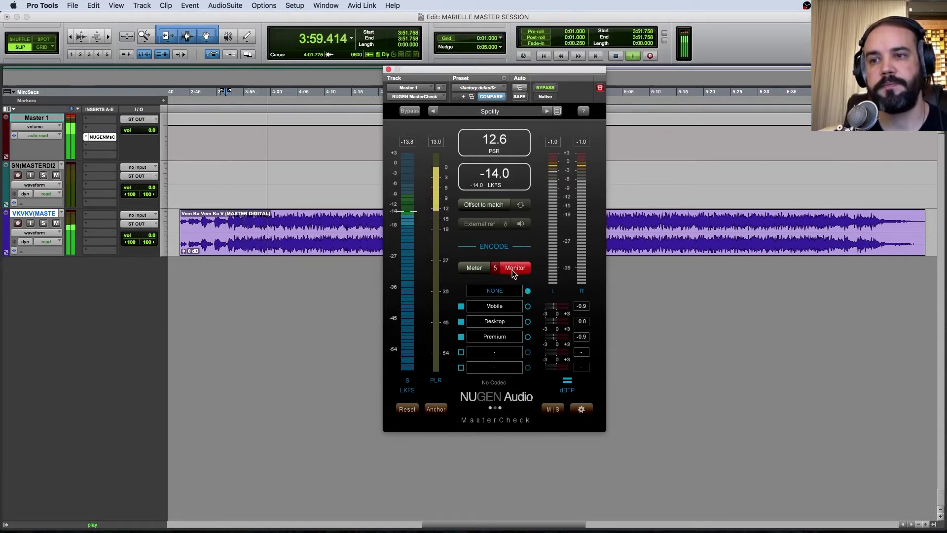
{"action": "left_click", "coordinate": [528, 306]}
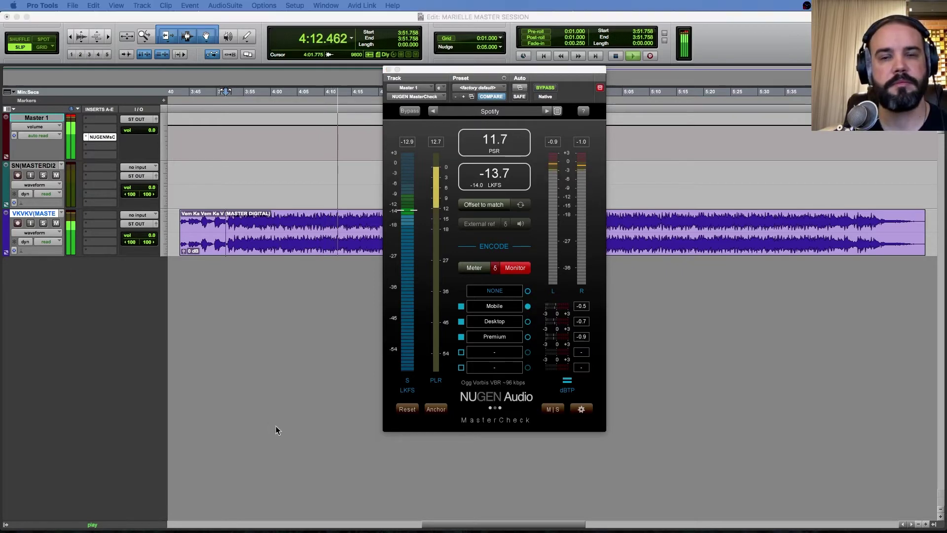
{"action": "left_click", "coordinate": [529, 292]}
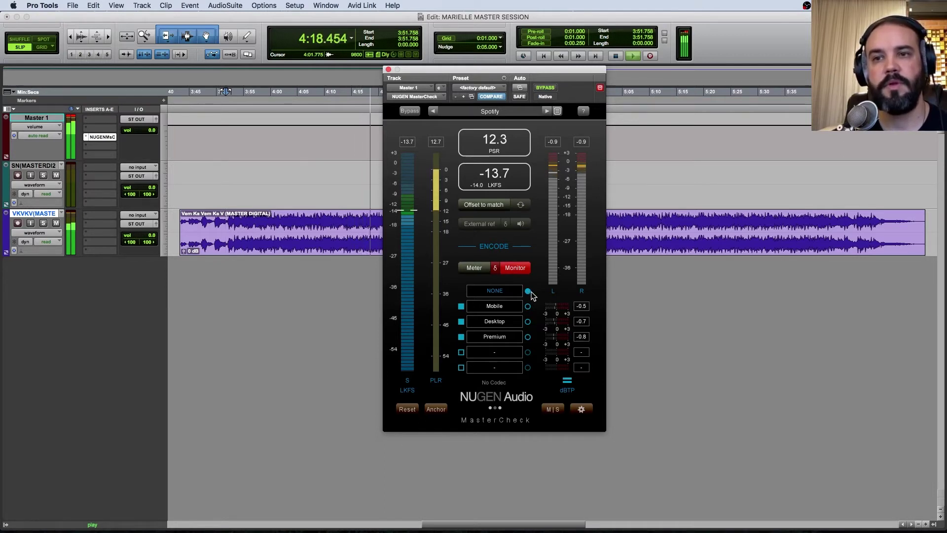
{"action": "key", "text": "space"}
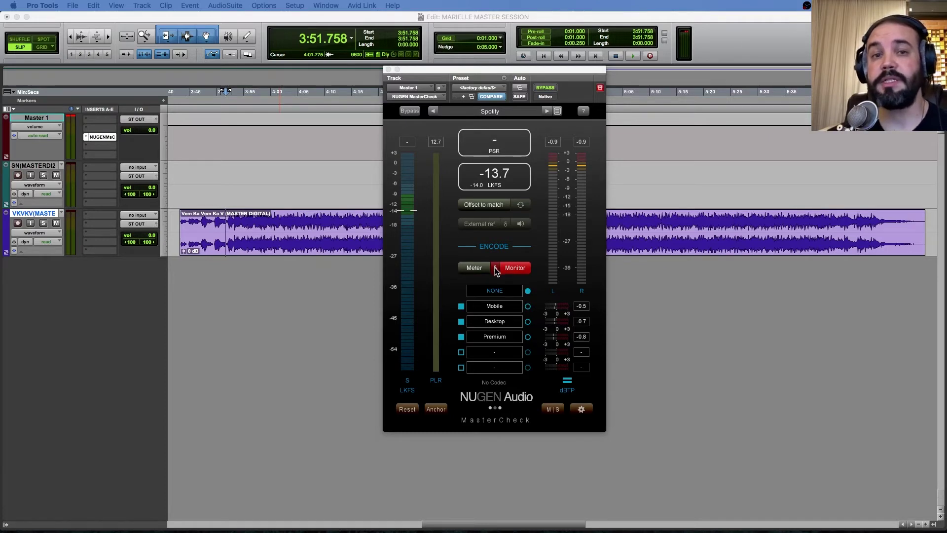
Step: Enable MasterCheck's delta listening, play the VKVKV track from 4:01.593, switch to the Mobile codec, and stop playback
{"action": "left_click", "coordinate": [286, 223]}
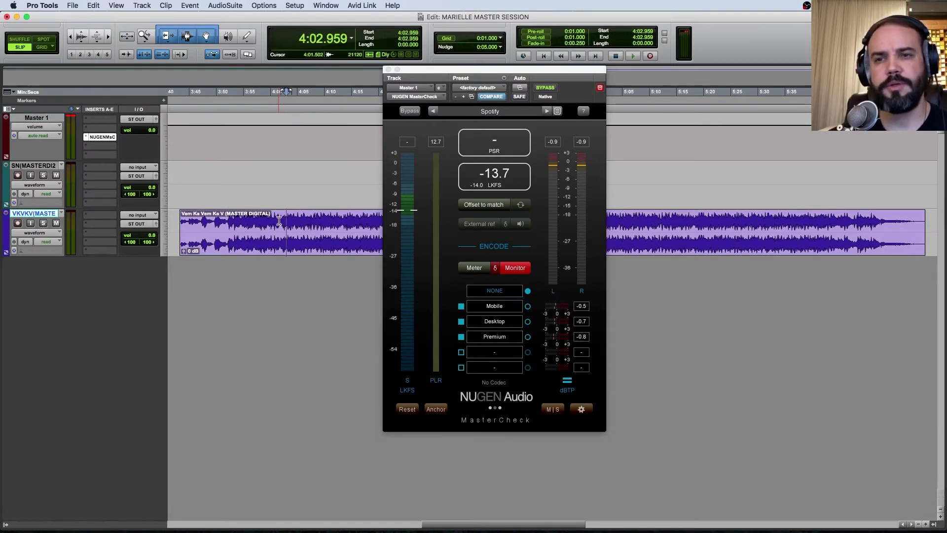
{"action": "left_click", "coordinate": [279, 221]}
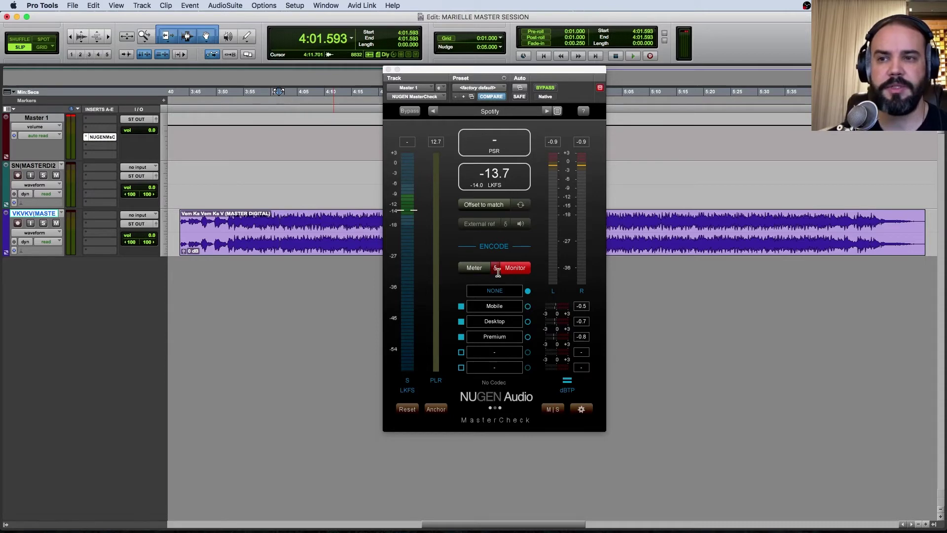
{"action": "left_click", "coordinate": [499, 273]}
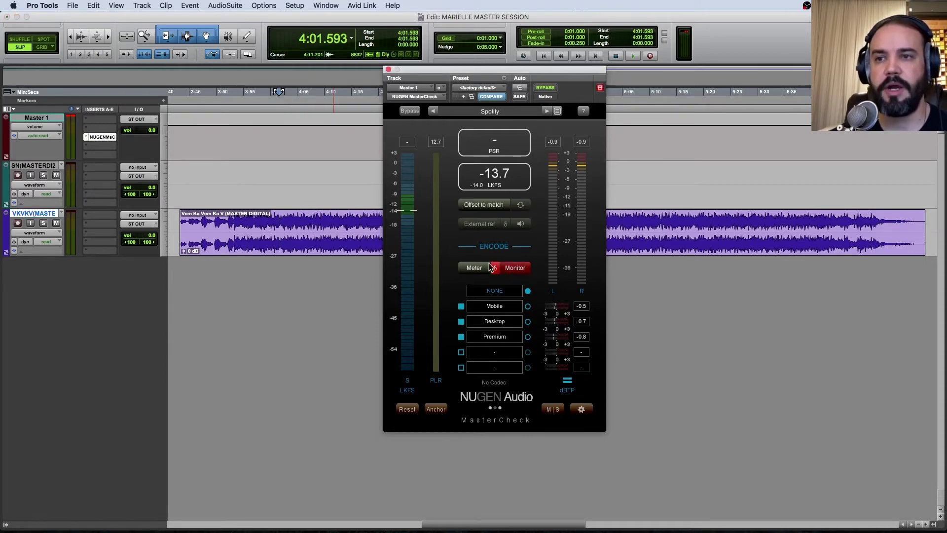
{"action": "key", "text": "space"}
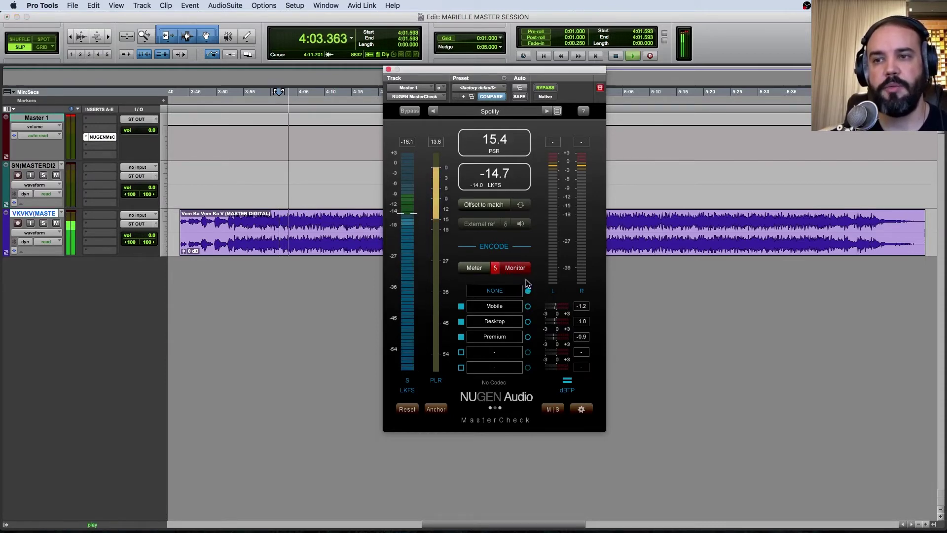
{"action": "left_click", "coordinate": [528, 307]}
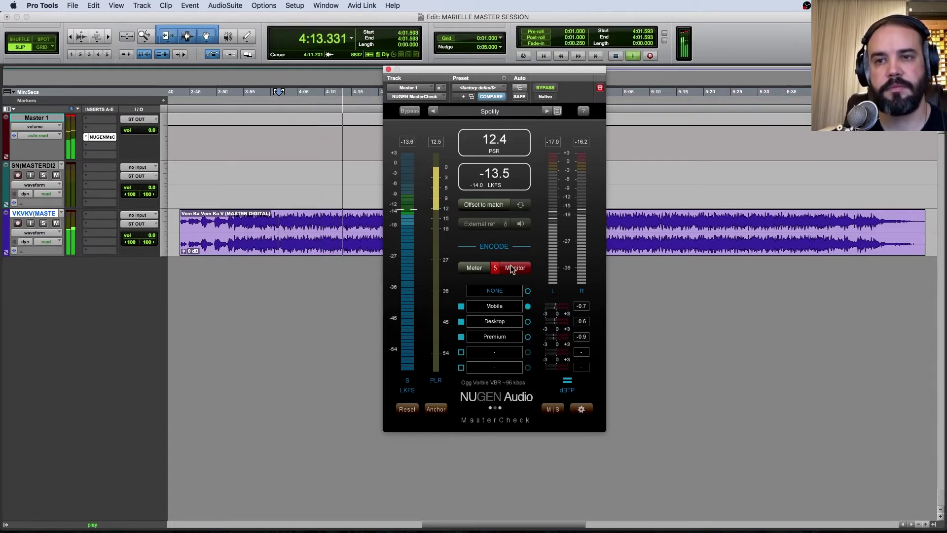
{"action": "key", "text": "space"}
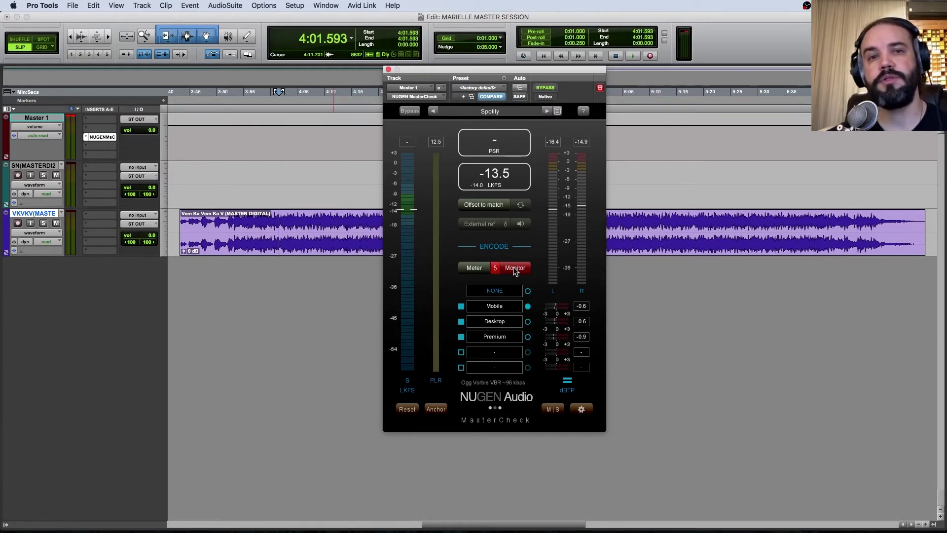
Step: Set MasterCheck's encode section to Meter mode, play the VKVKV track from 4:04.962 to compare Monitor with Meter, and stop playback
{"action": "left_click", "coordinate": [473, 269]}
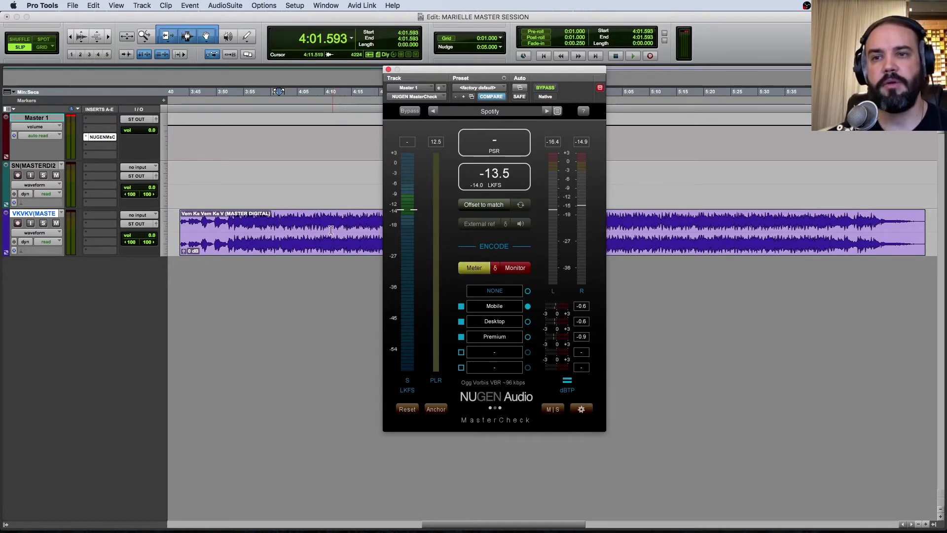
{"action": "left_click", "coordinate": [469, 267]}
{"action": "left_click", "coordinate": [466, 271]}
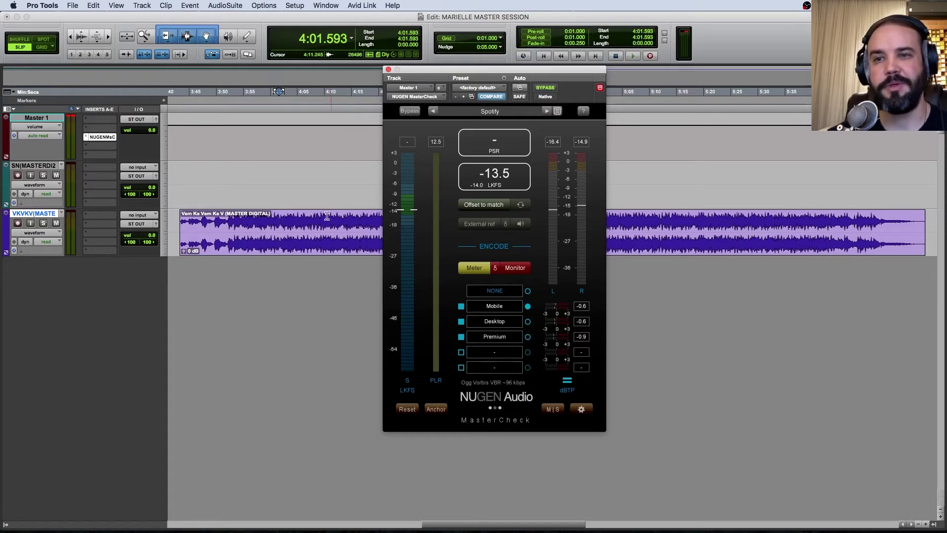
{"action": "left_click", "coordinate": [298, 219]}
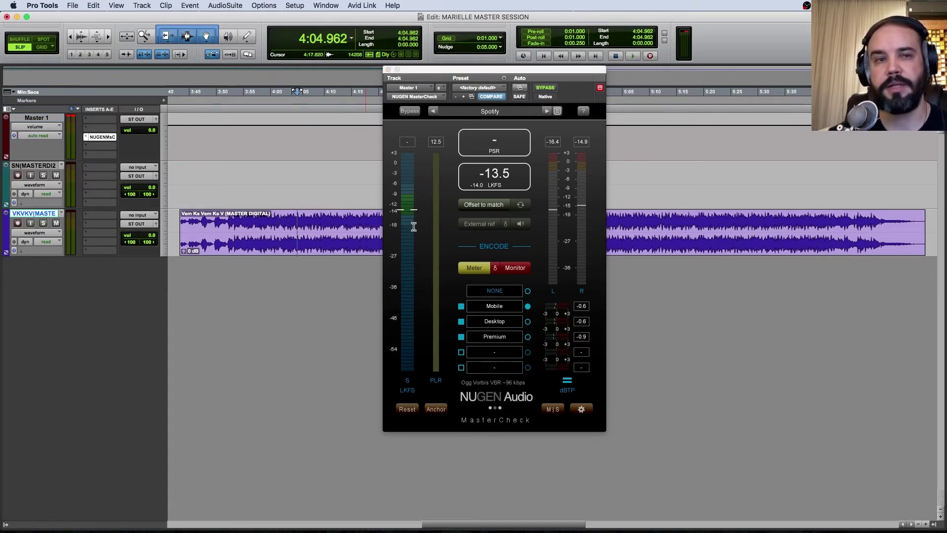
{"action": "key", "text": "space"}
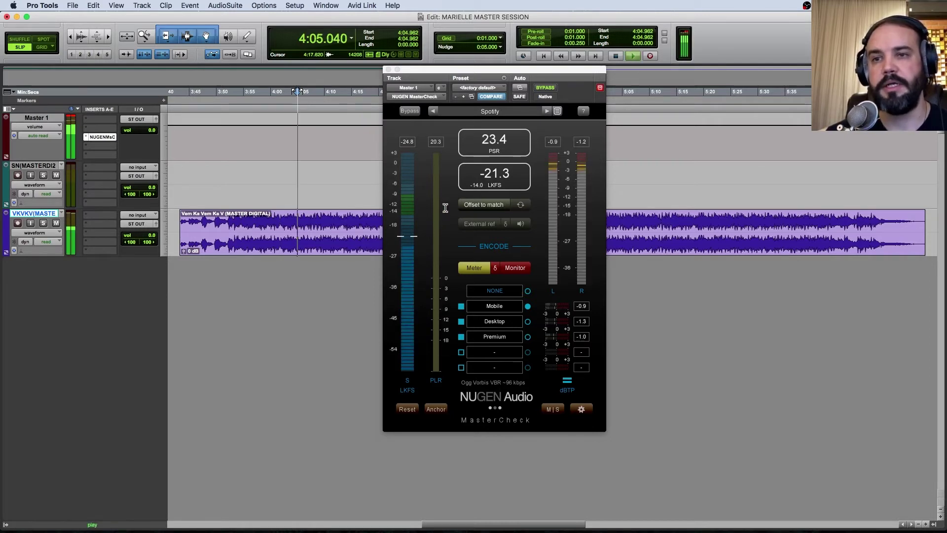
{"action": "left_click", "coordinate": [513, 267]}
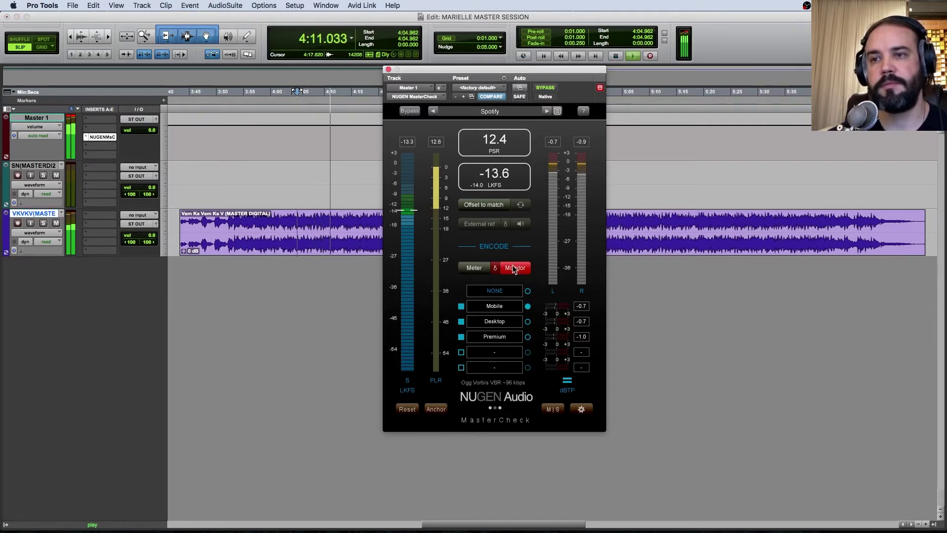
{"action": "left_click", "coordinate": [469, 269]}
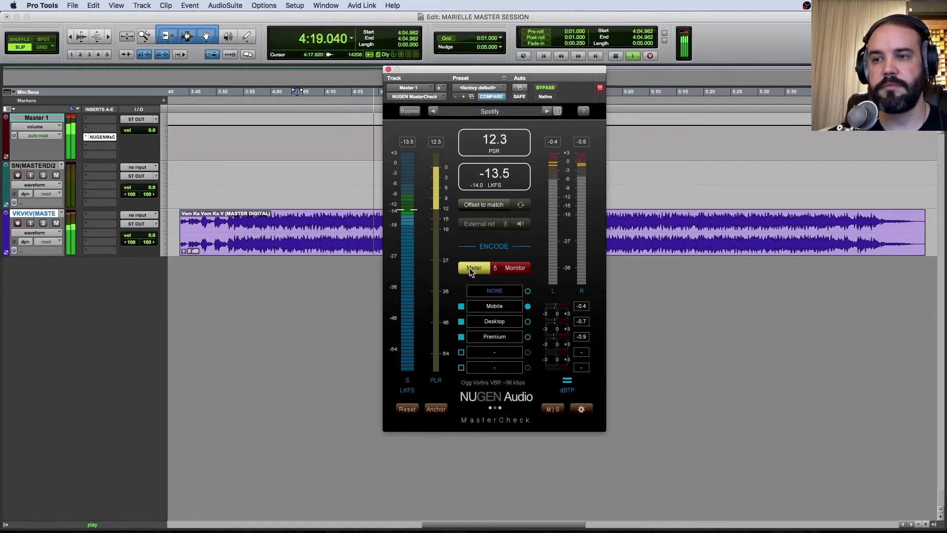
{"action": "key", "text": "space"}
Step: Load the YouTube preset in MasterCheck, and set the playback position to 4:48.309 on the VKVKV track
{"action": "left_click", "coordinate": [558, 111]}
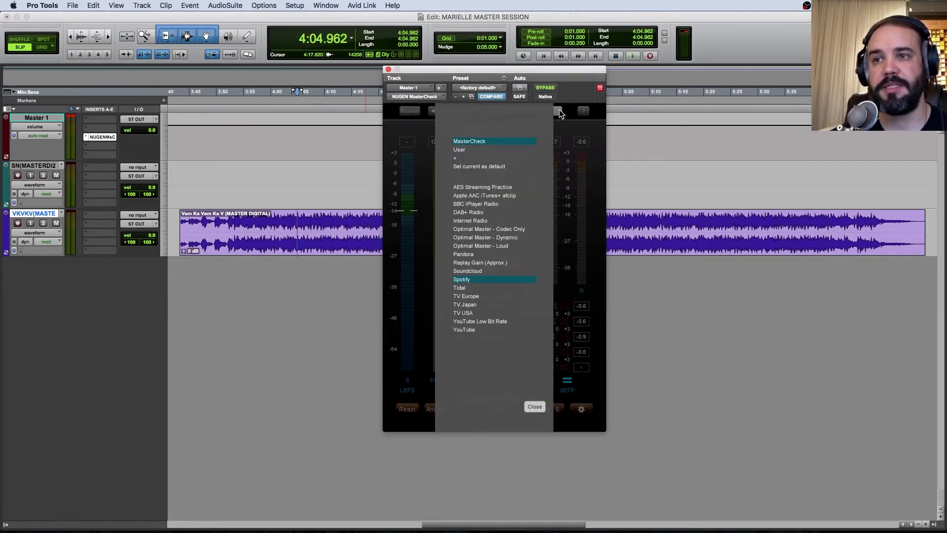
{"action": "left_click", "coordinate": [474, 329]}
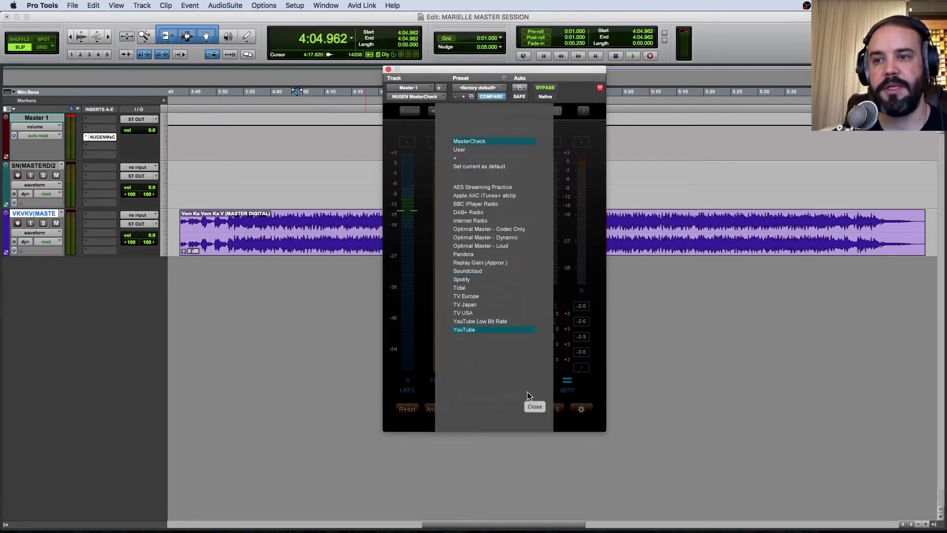
{"action": "left_click", "coordinate": [534, 407]}
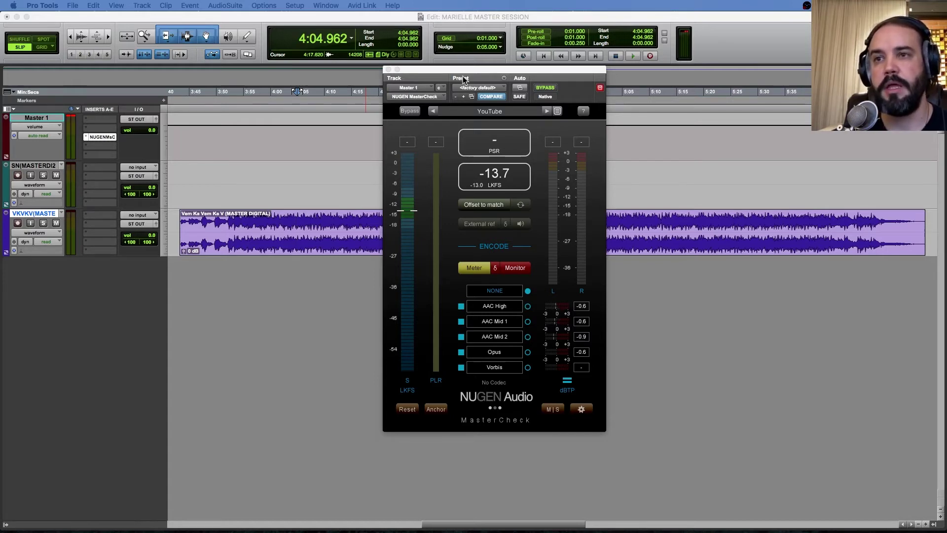
{"action": "left_click_drag", "start_coordinate": [463, 80], "coordinate": [332, 86]}
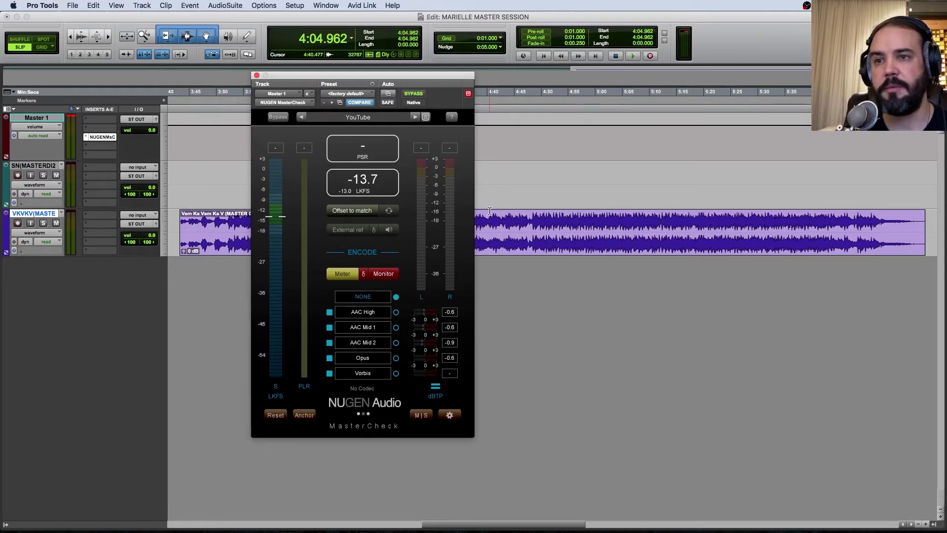
{"action": "left_click", "coordinate": [532, 221]}
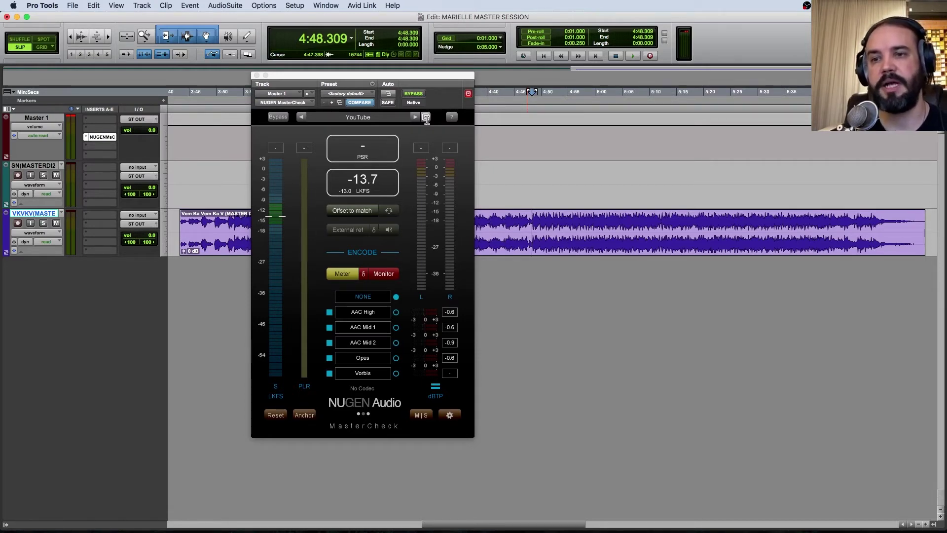
Step: Play the VKVKV track with MasterCheck's mid/side metering enabled, return the meters to left/right, and stop playback
{"action": "left_click", "coordinate": [417, 416]}
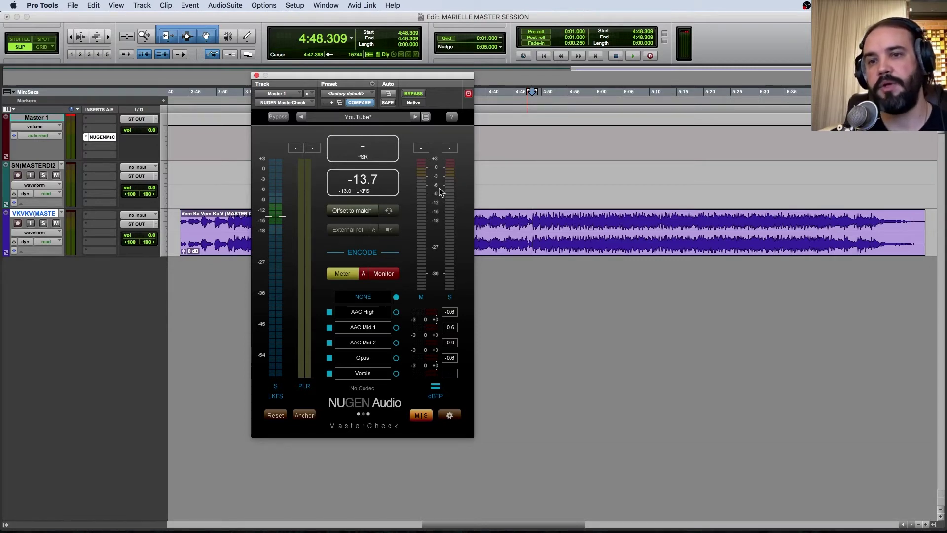
{"action": "key", "text": "space"}
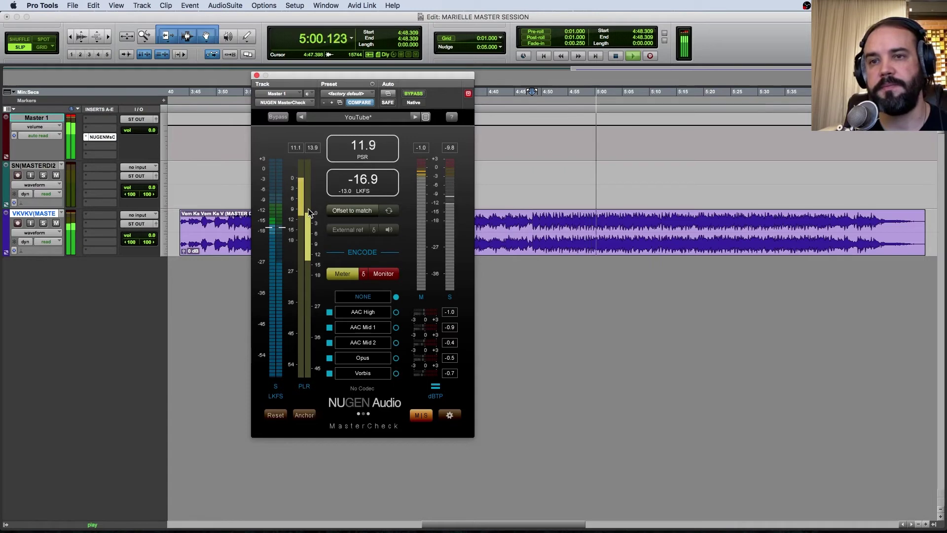
{"action": "left_click", "coordinate": [421, 416]}
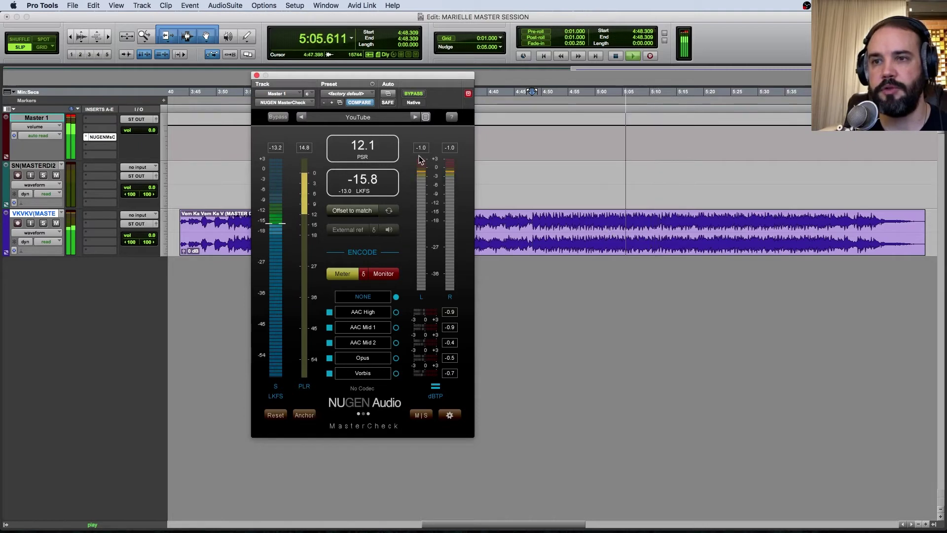
{"action": "key", "text": "space"}
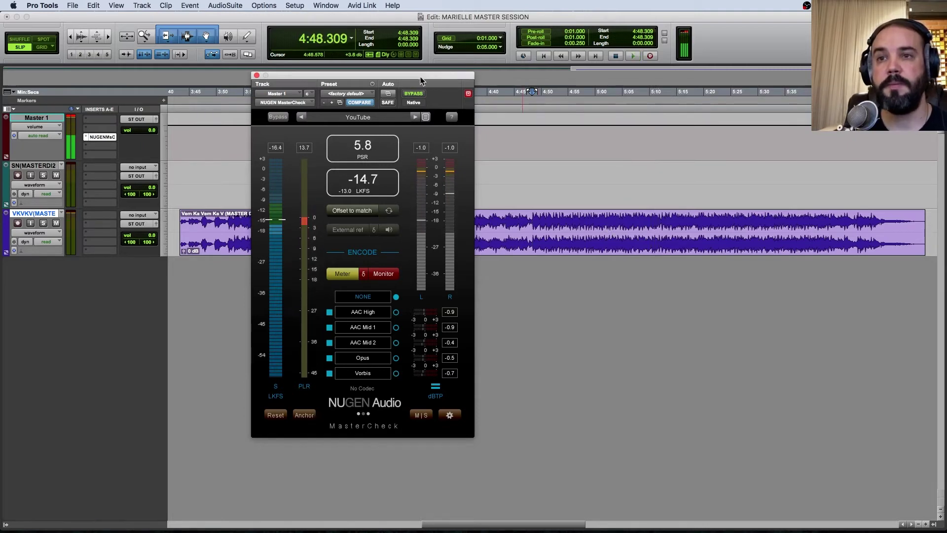
{"action": "left_click_drag", "start_coordinate": [421, 76], "coordinate": [467, 66]}
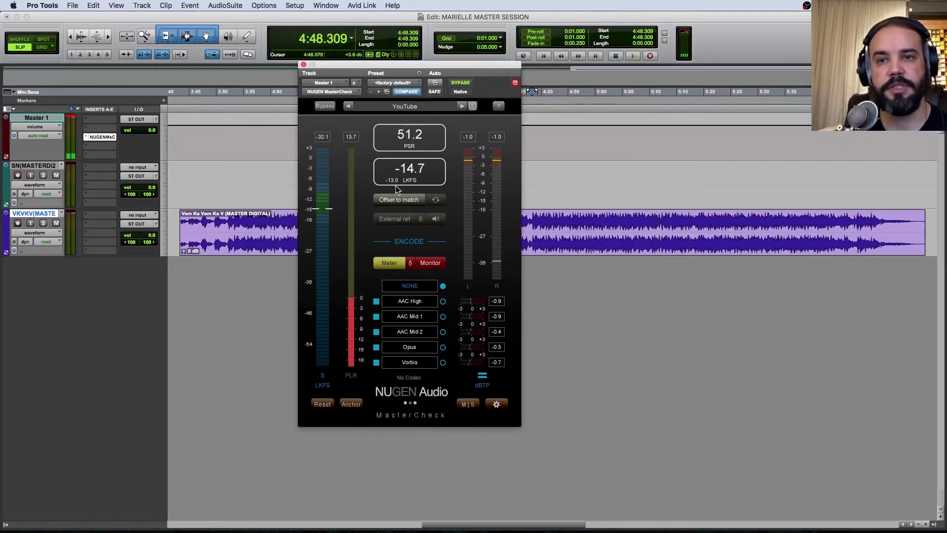
Step: Reduce VisLM on the JUJU EP 10 mix to its numeric display by hiding the other views, and restore the full layout
{"action": "key", "text": "super+bracketleft"}
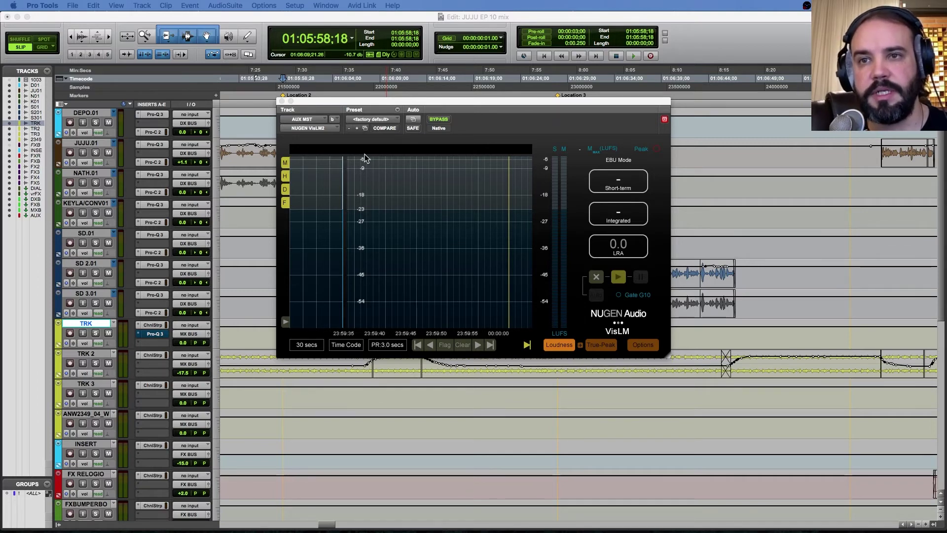
{"action": "left_click_drag", "start_coordinate": [359, 104], "coordinate": [355, 101]}
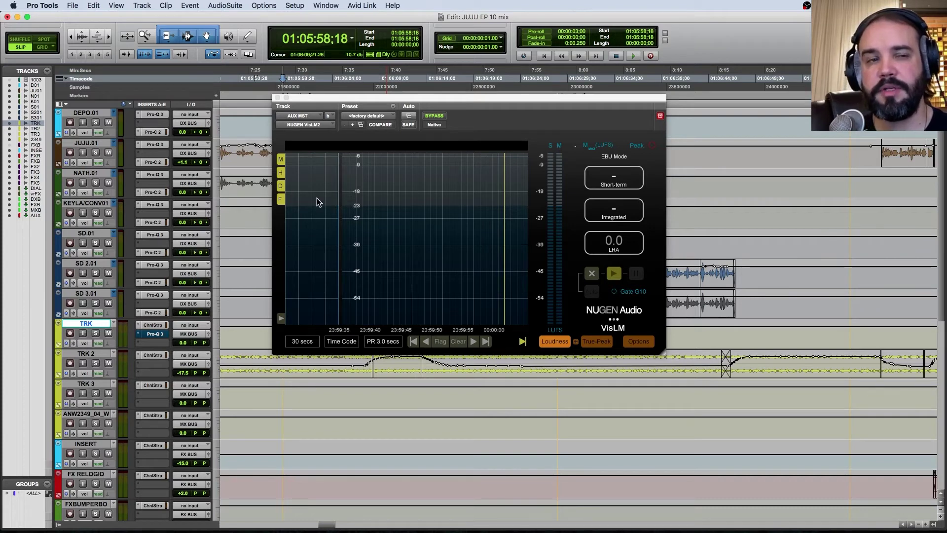
{"action": "left_click", "coordinate": [282, 175]}
{"action": "left_click", "coordinate": [281, 173]}
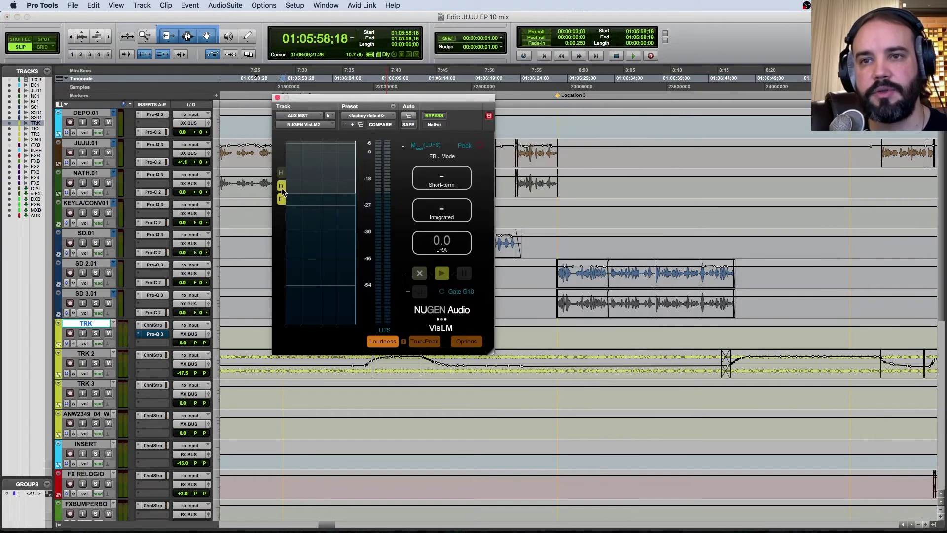
{"action": "left_click", "coordinate": [281, 186]}
{"action": "left_click_drag", "start_coordinate": [339, 101], "coordinate": [359, 84]}
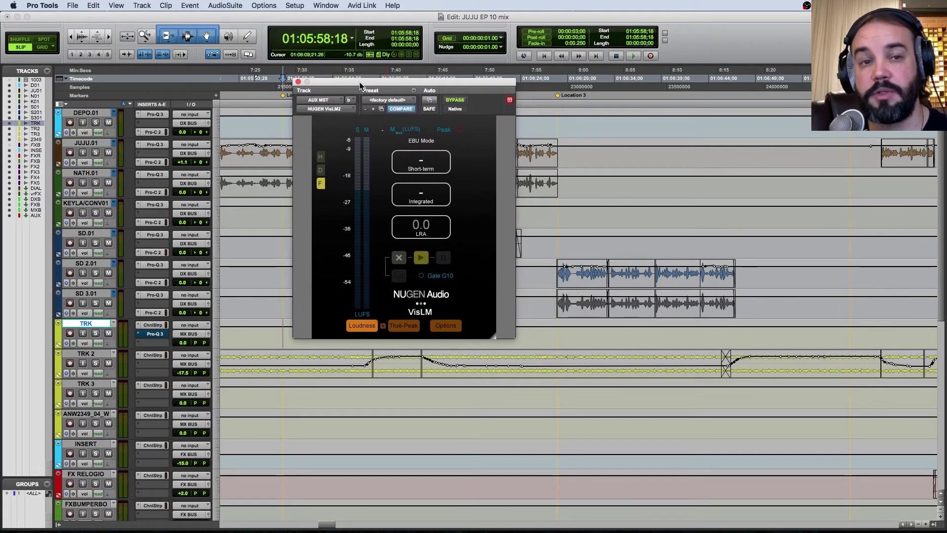
{"action": "left_click", "coordinate": [321, 183]}
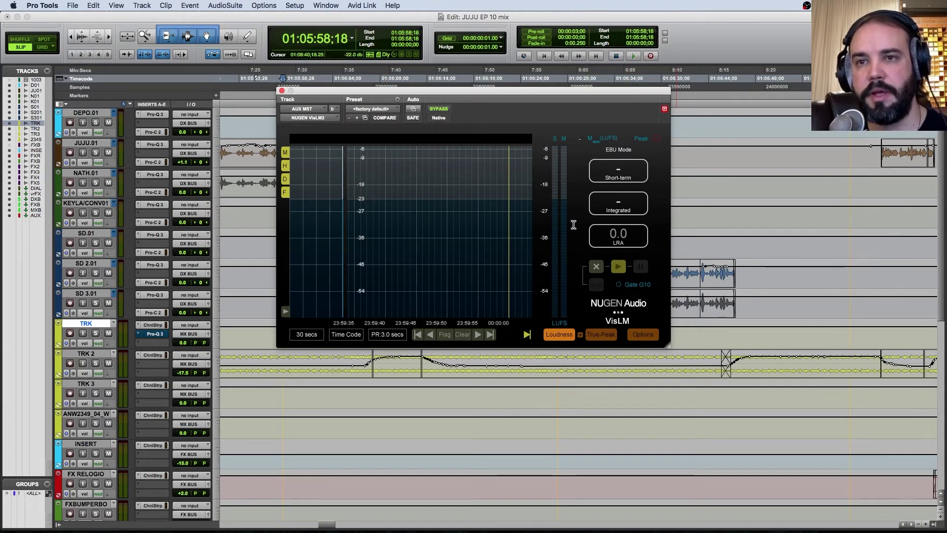
Step: Play the mix from 01:05:58;18 to measure it in VisLM, stop, and compare the Loudness, True-Peak and combined meter views
{"action": "key", "text": "space"}
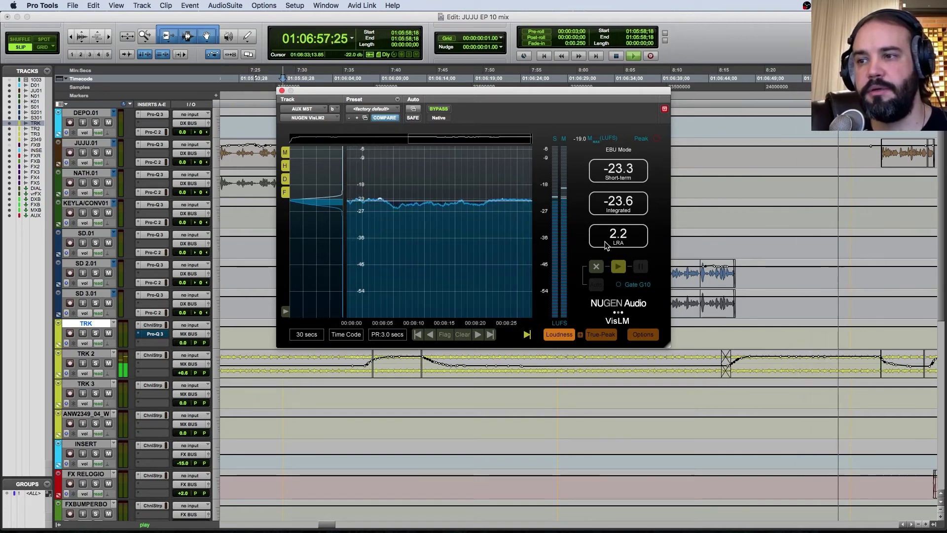
{"action": "key", "text": "space"}
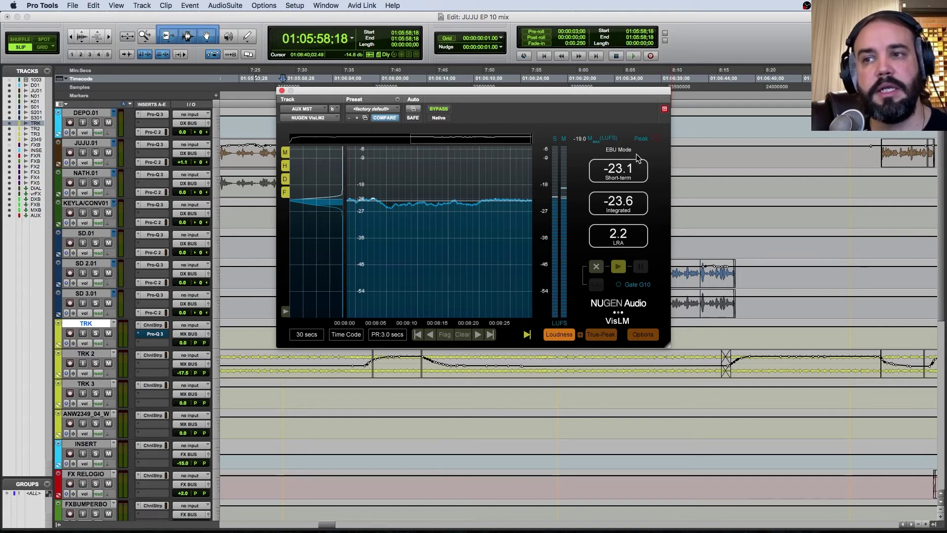
{"action": "left_click", "coordinate": [580, 334]}
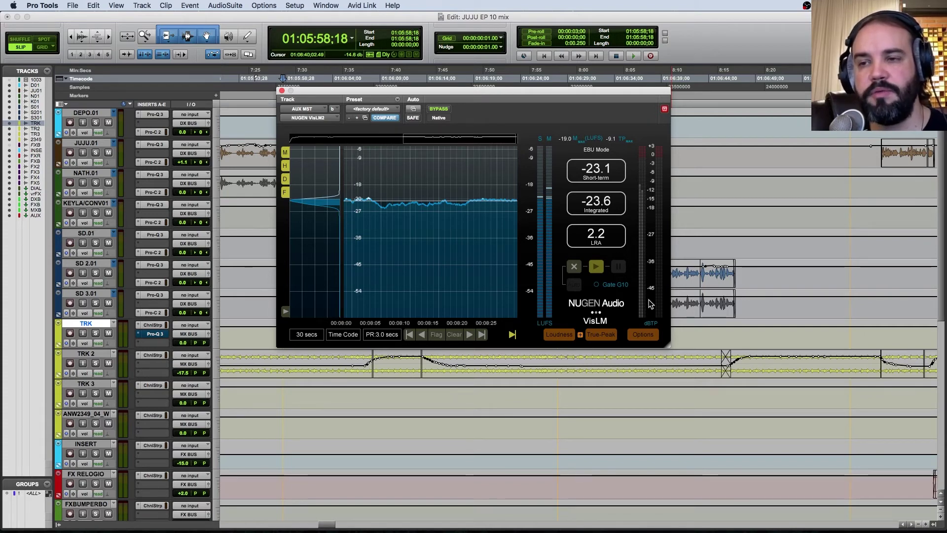
{"action": "left_click", "coordinate": [601, 334]}
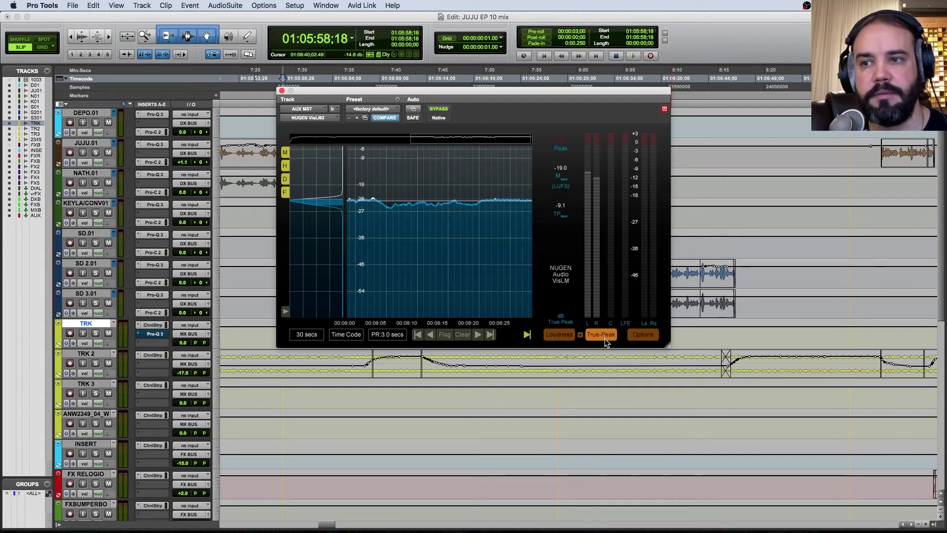
{"action": "left_click", "coordinate": [580, 335]}
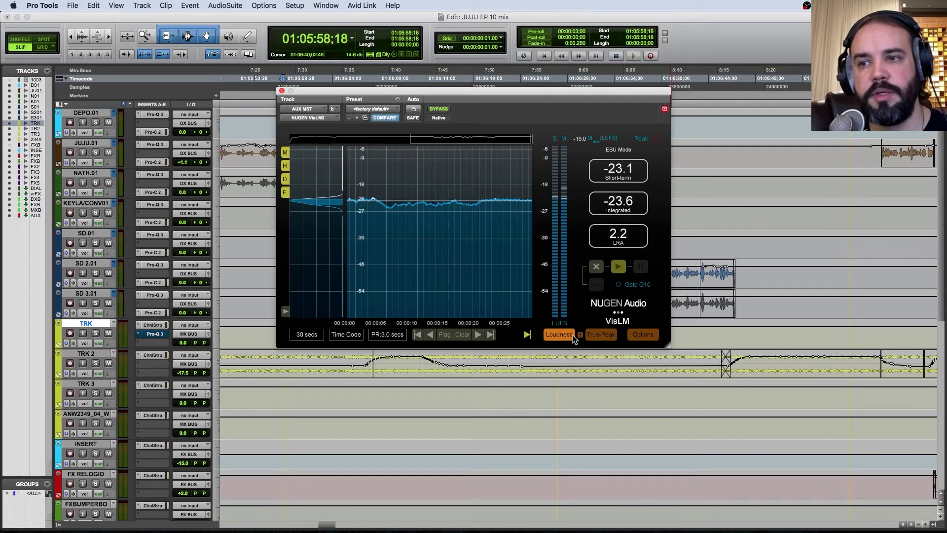
{"action": "left_click", "coordinate": [580, 335]}
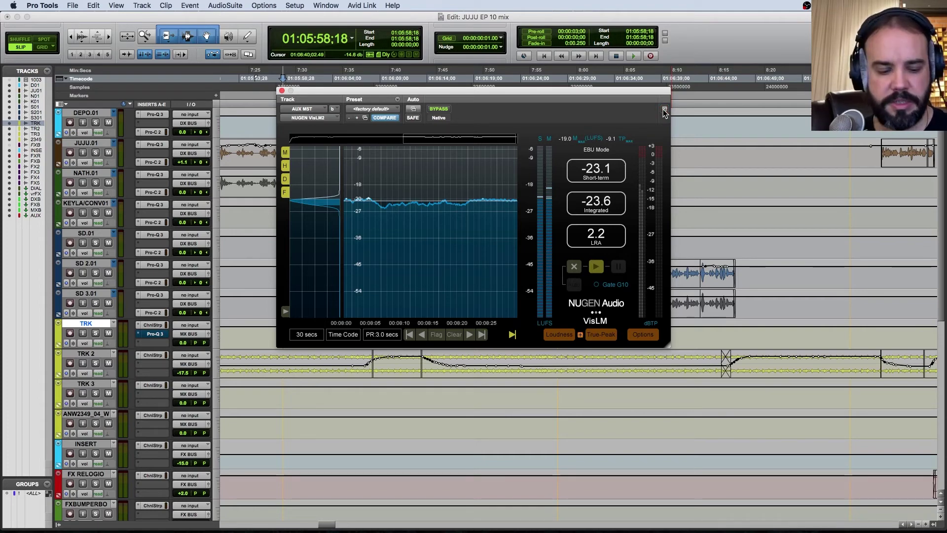
Step: Inspect the ISL limiter on the AUX MST channel in the Mix window beside VisLM, close it, and return to the Edit window
{"action": "key", "text": "super+equal"}
{"action": "left_click_drag", "start_coordinate": [610, 93], "coordinate": [687, 93]}
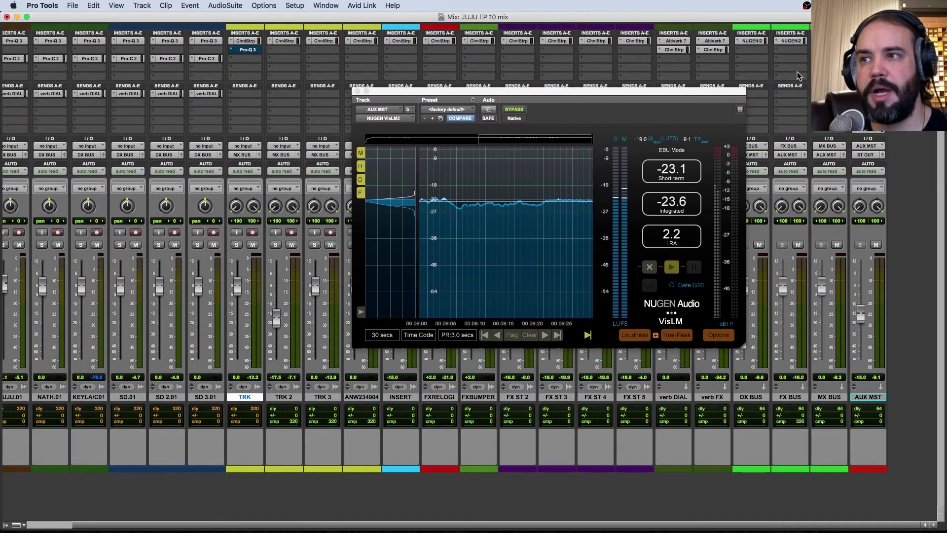
{"action": "left_click", "coordinate": [868, 40]}
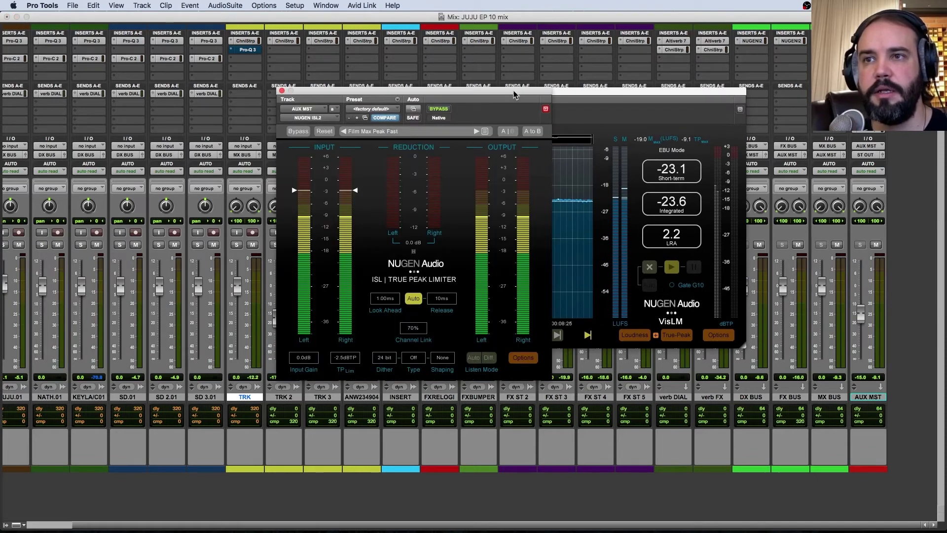
{"action": "left_click_drag", "start_coordinate": [513, 92], "coordinate": [310, 75]}
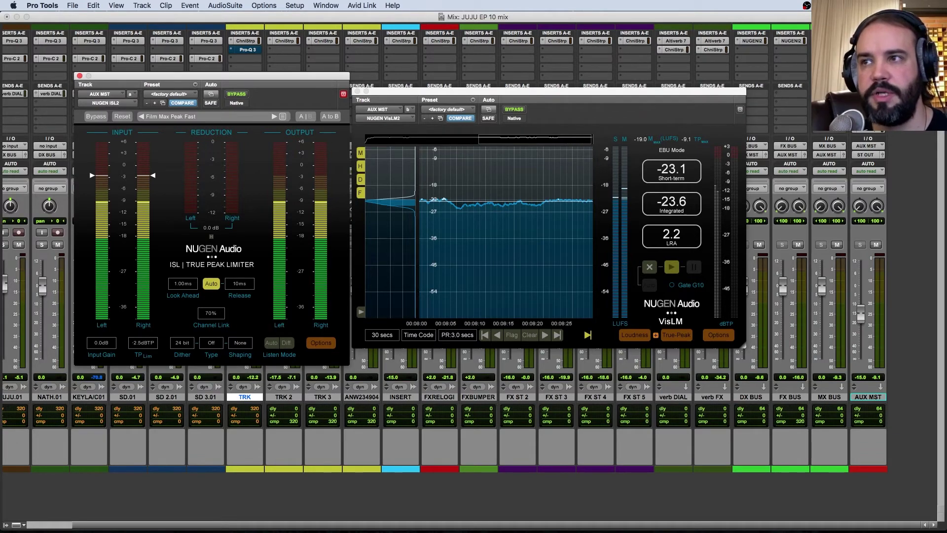
{"action": "key", "text": "super+w"}
{"action": "key", "text": "super+equal"}
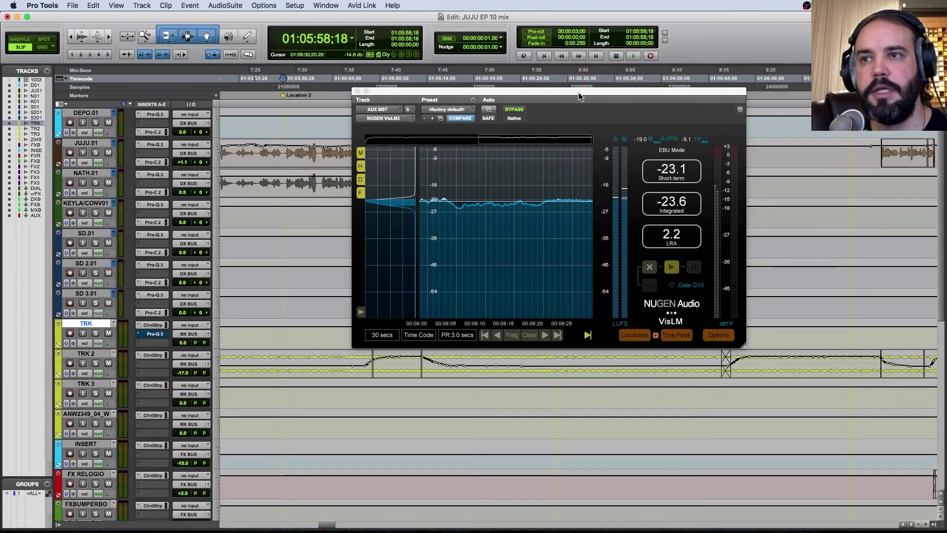
Step: Switch VisLM to the loudness-only view and add the Integrated (Dial) reading to its numeric display
{"action": "left_click_drag", "start_coordinate": [583, 94], "coordinate": [505, 102]}
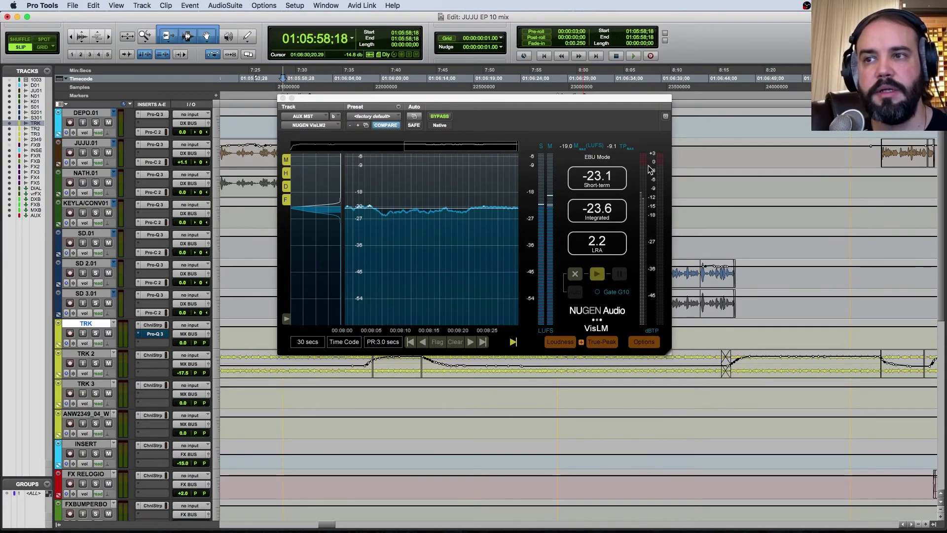
{"action": "left_click", "coordinate": [583, 342]}
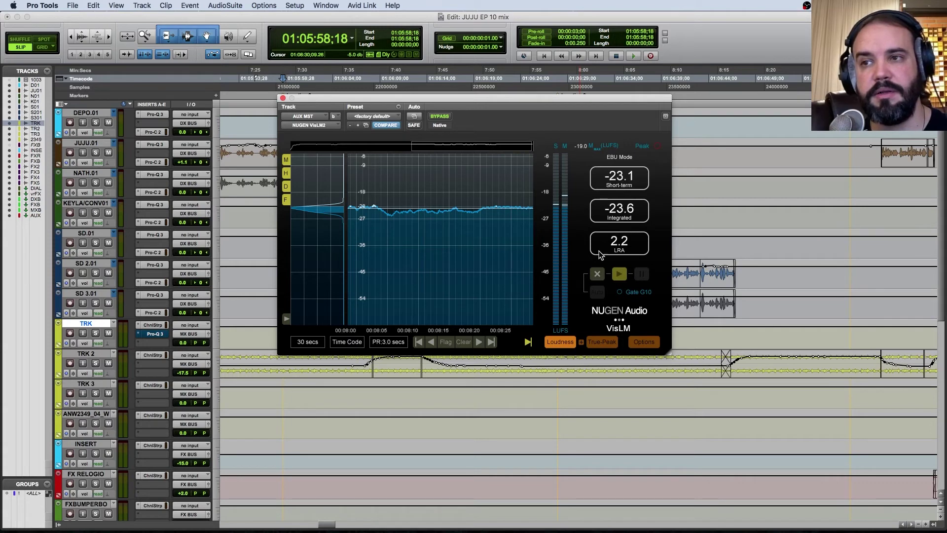
{"action": "left_click", "coordinate": [642, 341]}
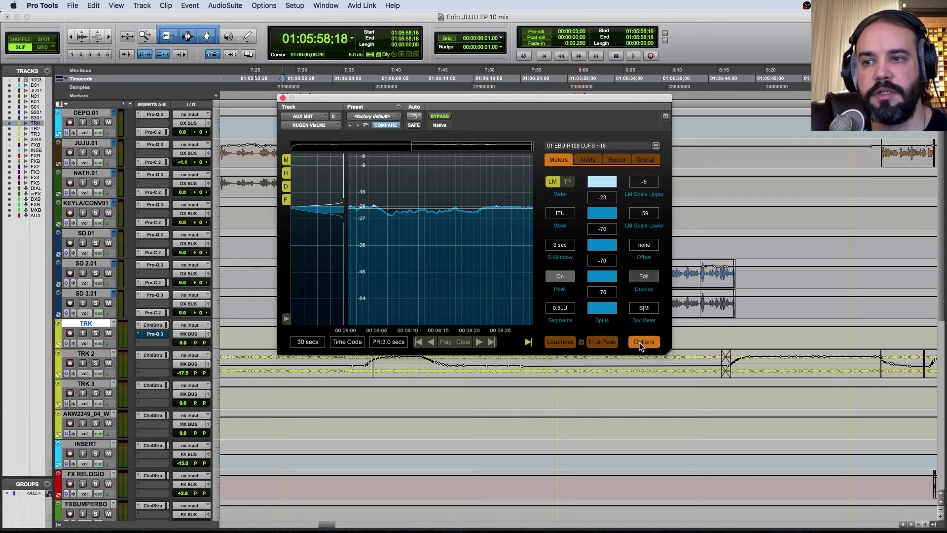
{"action": "left_click", "coordinate": [644, 277]}
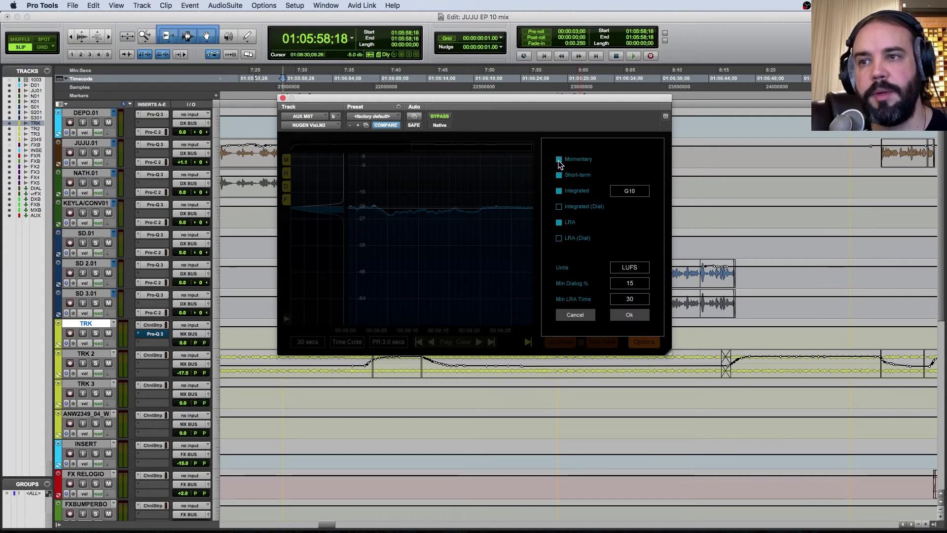
{"action": "left_click", "coordinate": [559, 207]}
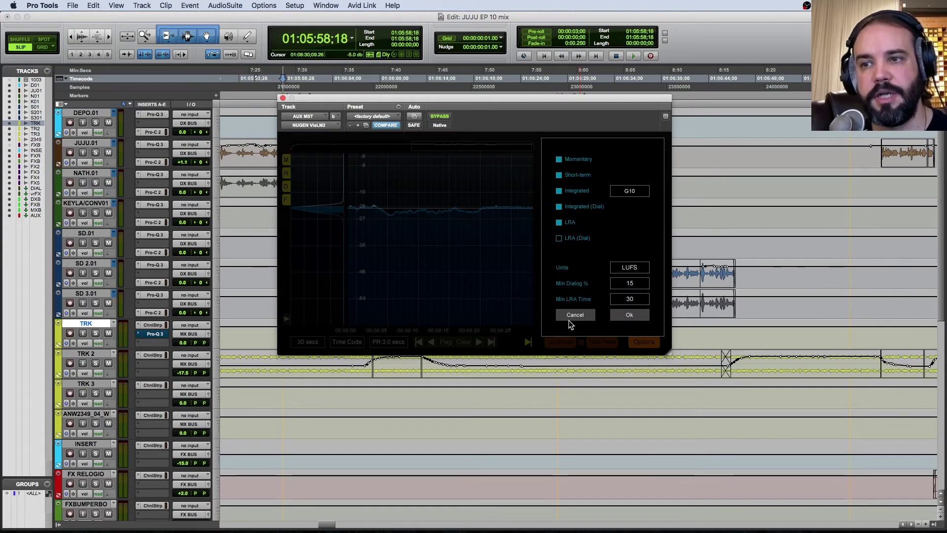
{"action": "left_click", "coordinate": [629, 315]}
{"action": "left_click", "coordinate": [645, 343]}
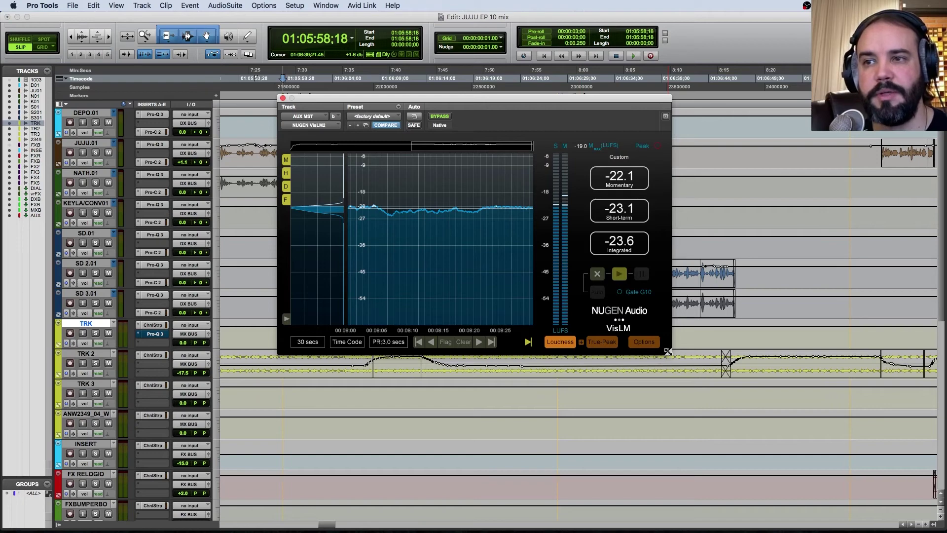
Step: Enlarge the VisLM window vertically until all five numeric readings fit, and reposition it over the session
{"action": "left_click_drag", "start_coordinate": [668, 351], "coordinate": [673, 446]}
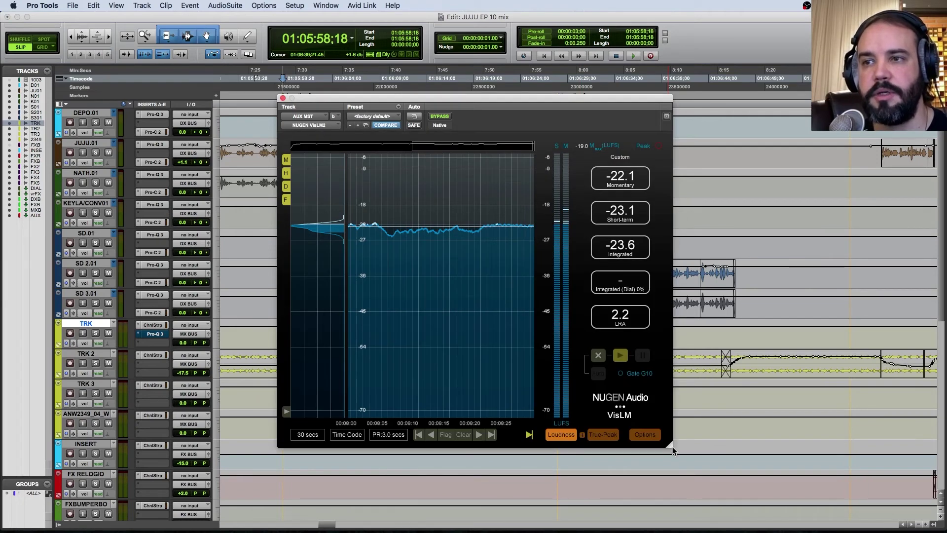
{"action": "left_click_drag", "start_coordinate": [592, 97], "coordinate": [593, 75]}
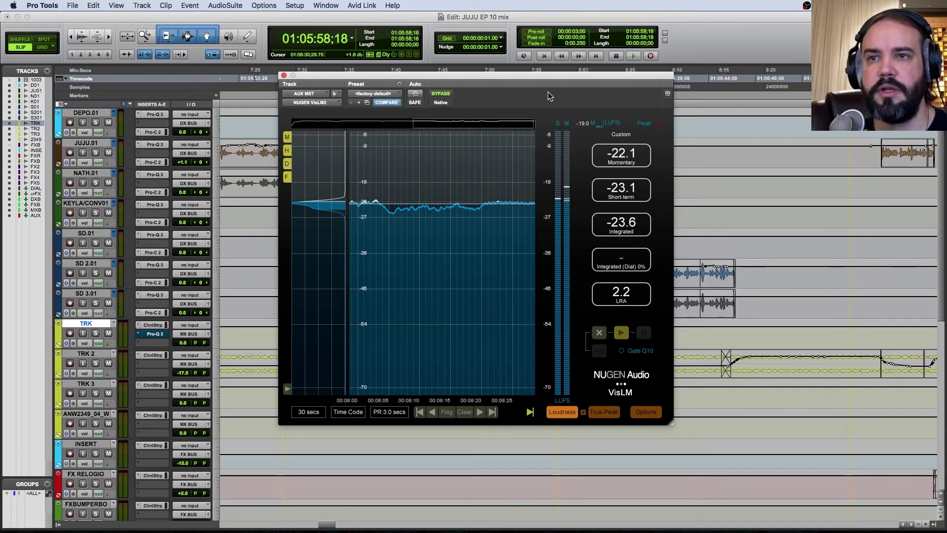
{"action": "left_click_drag", "start_coordinate": [542, 77], "coordinate": [561, 65]}
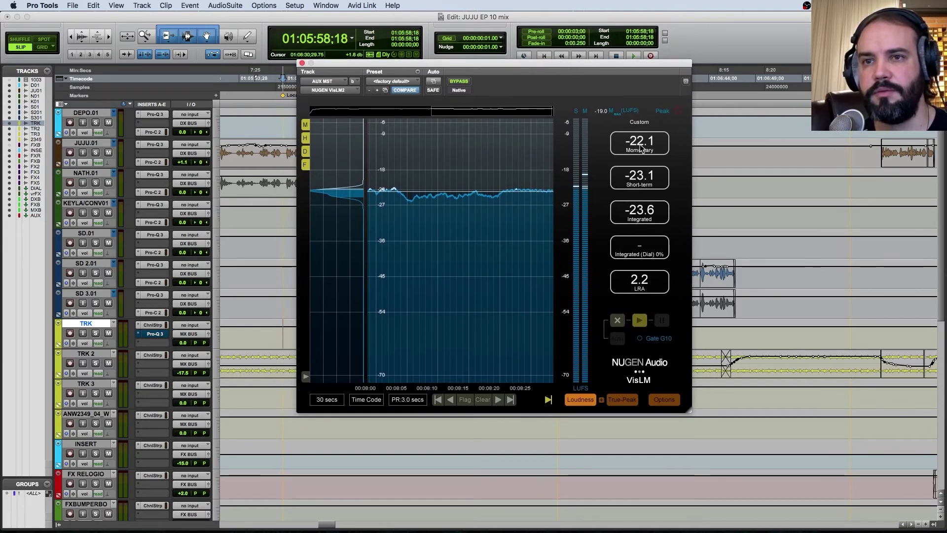
Step: Play the mix from 01:05:58;18 to measure its dialogue-integrated loudness, stop, and slightly widen and reposition the VisLM window
{"action": "key", "text": "space"}
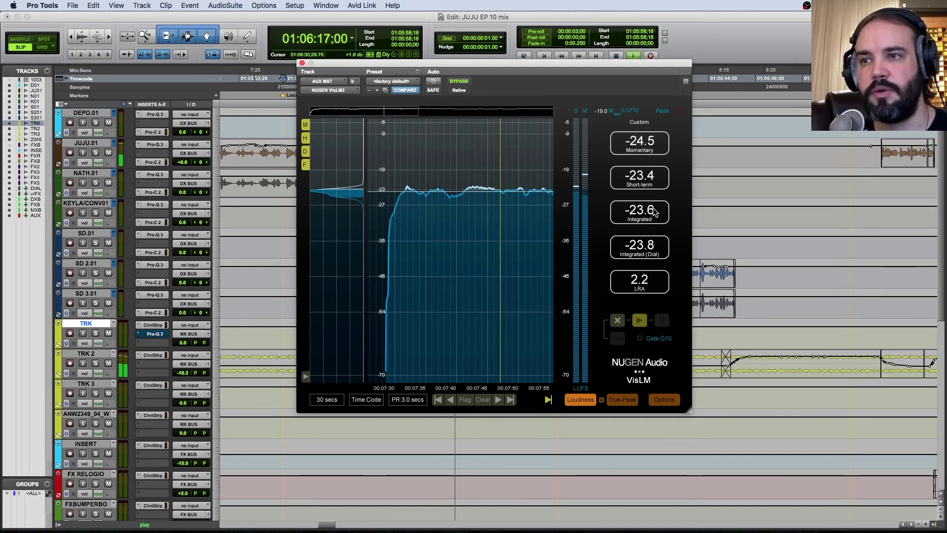
{"action": "key", "text": "space"}
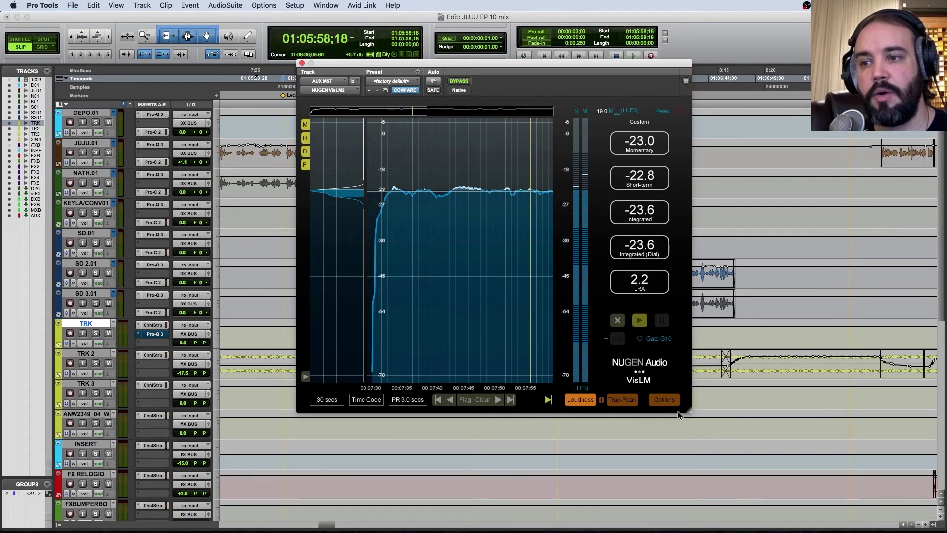
{"action": "left_click_drag", "start_coordinate": [689, 410], "coordinate": [705, 409]}
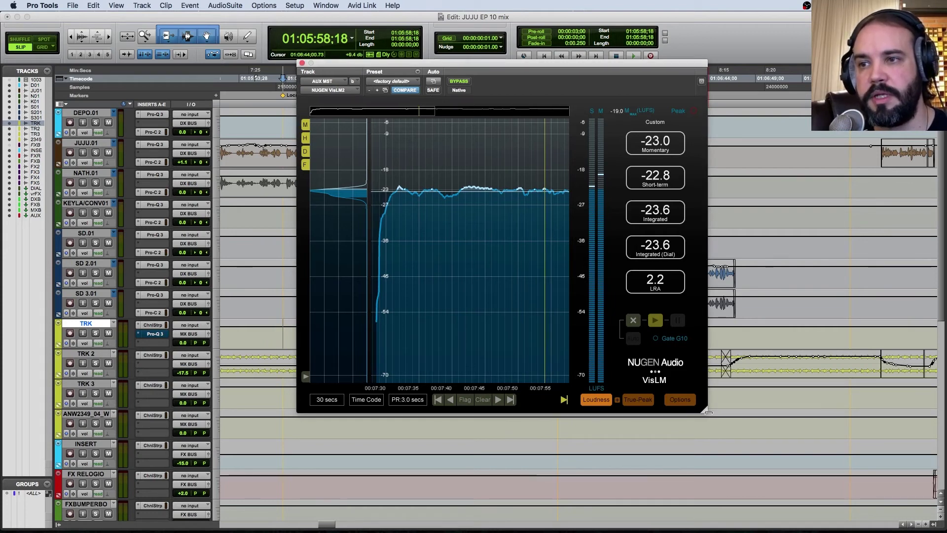
{"action": "left_click_drag", "start_coordinate": [504, 71], "coordinate": [483, 61]}
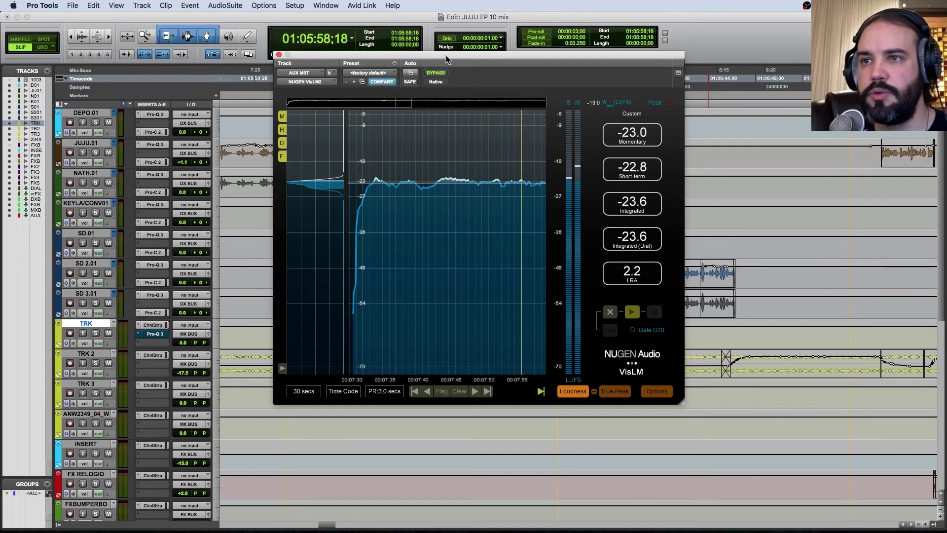
{"action": "left_click_drag", "start_coordinate": [447, 62], "coordinate": [496, 86]}
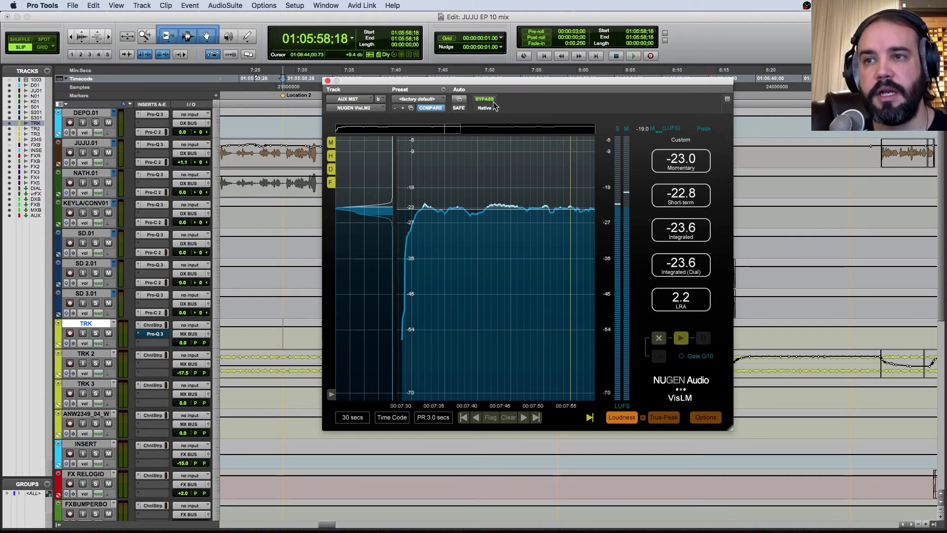
{"action": "mouse_move", "coordinate": [486, 87]}
{"action": "left_mouse_down"}
{"action": "mouse_move", "coordinate": [504, 83]}
{"action": "mouse_move", "coordinate": [471, 82]}
{"action": "left_mouse_up"}
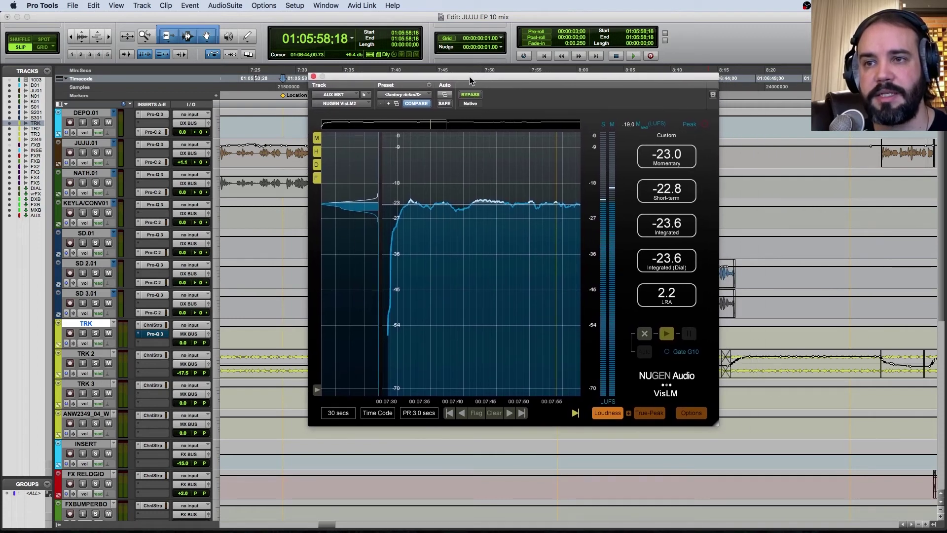
Step: Select the TRK 2 volume rise from 01:06:05;29 to 01:06:15;27 and scroll through VisLM's loudness history beside it
{"action": "left_click_drag", "start_coordinate": [374, 127], "coordinate": [319, 127]}
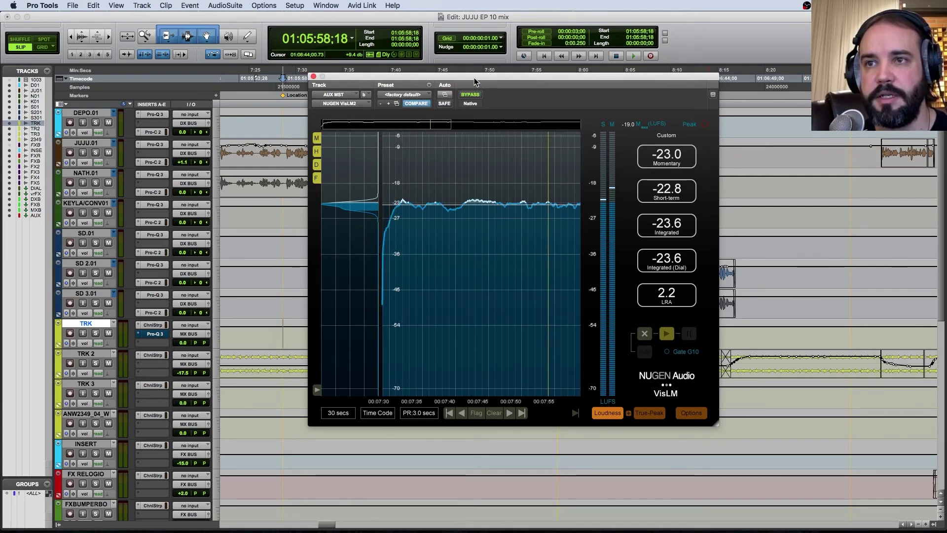
{"action": "left_click_drag", "start_coordinate": [475, 81], "coordinate": [649, 85]}
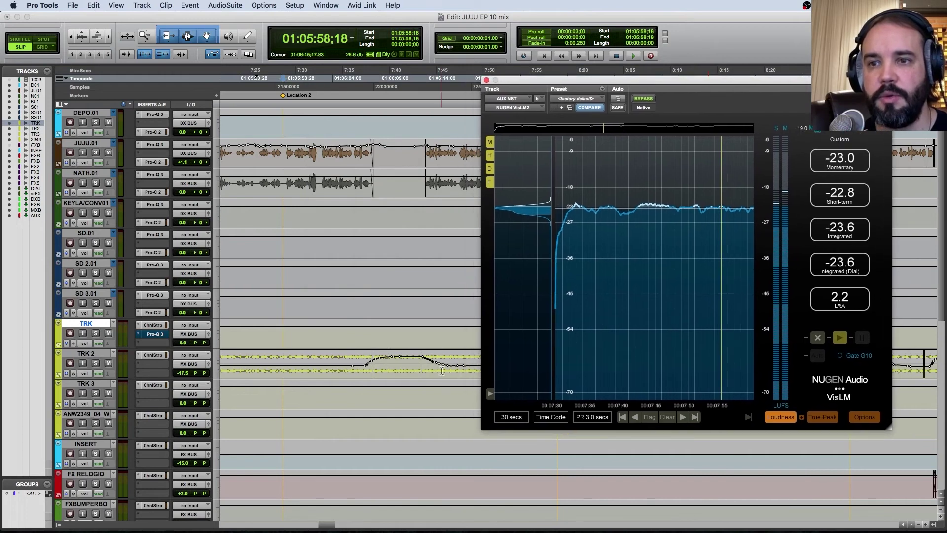
{"action": "left_click_drag", "start_coordinate": [352, 365], "coordinate": [445, 373]}
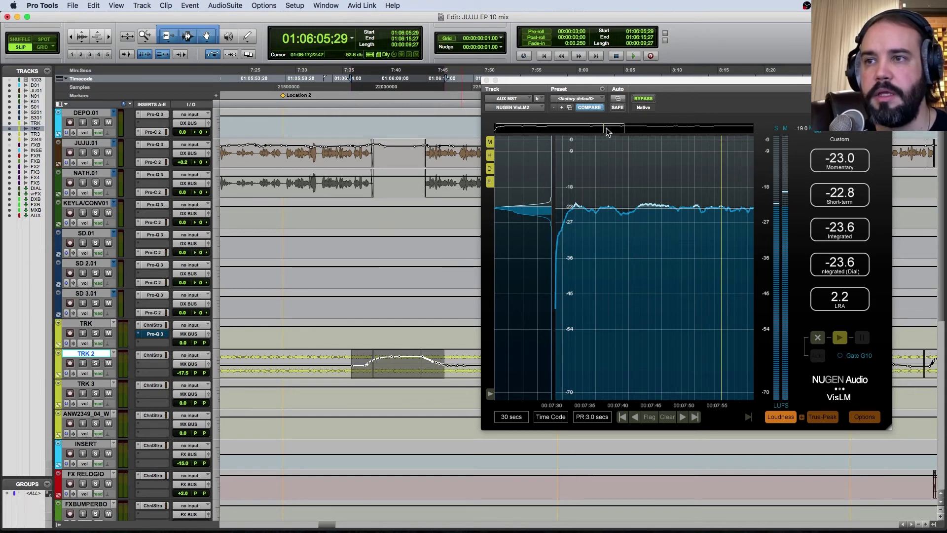
{"action": "left_click_drag", "start_coordinate": [607, 131], "coordinate": [730, 131]}
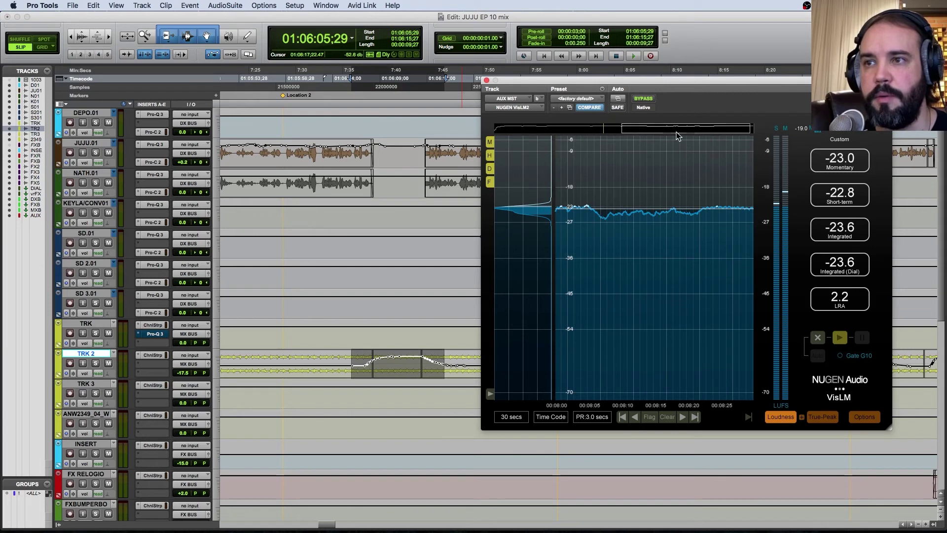
{"action": "left_click_drag", "start_coordinate": [678, 135], "coordinate": [513, 124]}
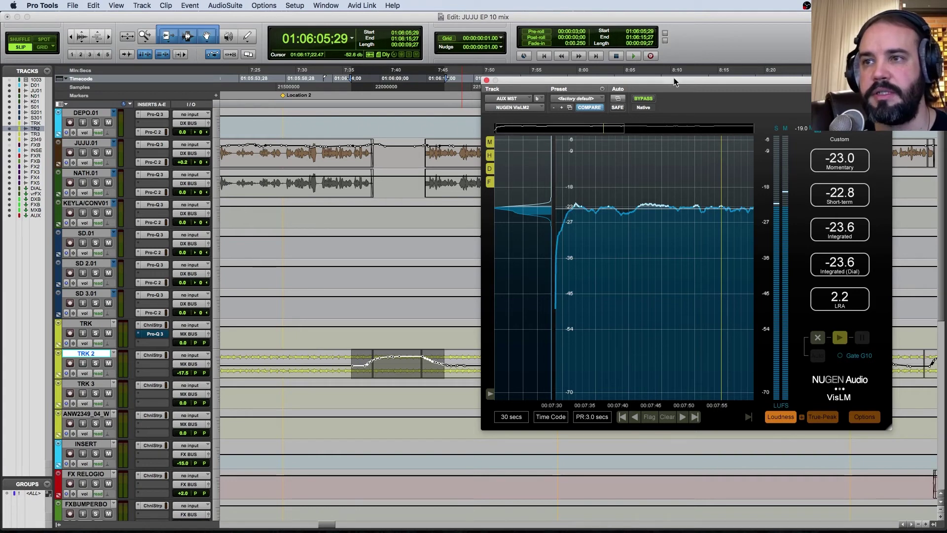
{"action": "left_click_drag", "start_coordinate": [675, 82], "coordinate": [654, 63]}
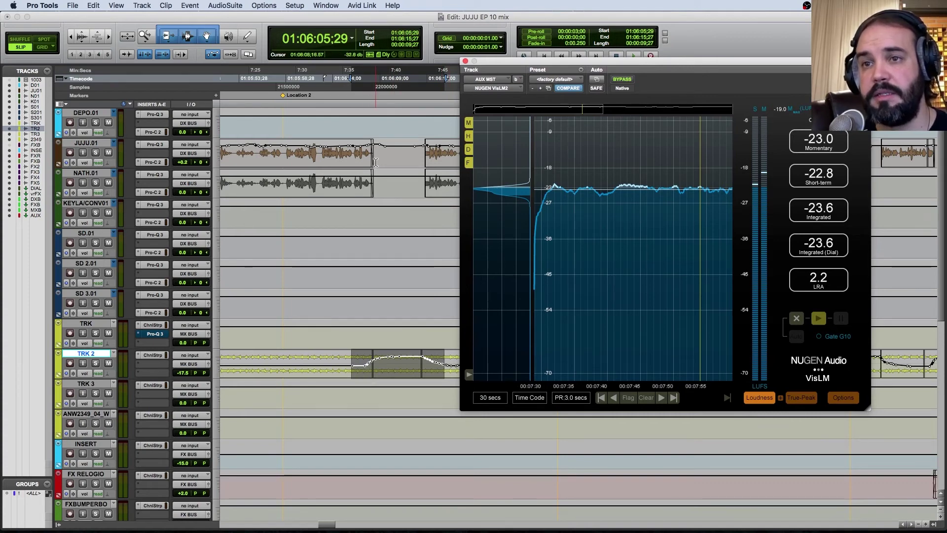
Step: Place the cursor at 01:06:08;00 on TRK 2, enable pre-roll, and play the passage to re-measure it in VisLM
{"action": "mouse_move", "coordinate": [368, 372]}
{"action": "left_mouse_down"}
{"action": "mouse_move", "coordinate": [425, 372]}
{"action": "mouse_move", "coordinate": [401, 323]}
{"action": "left_mouse_up"}
{"action": "left_click", "coordinate": [285, 97]}
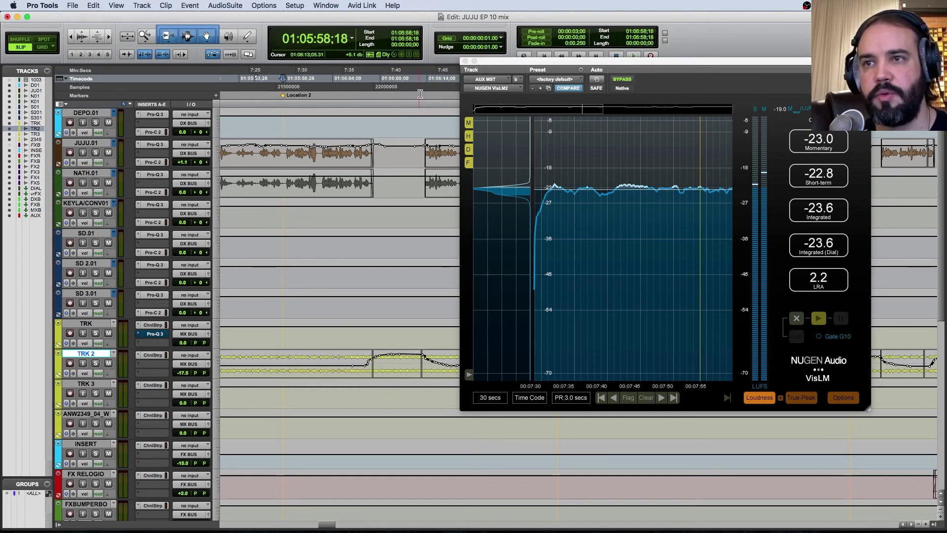
{"action": "left_click", "coordinate": [371, 370]}
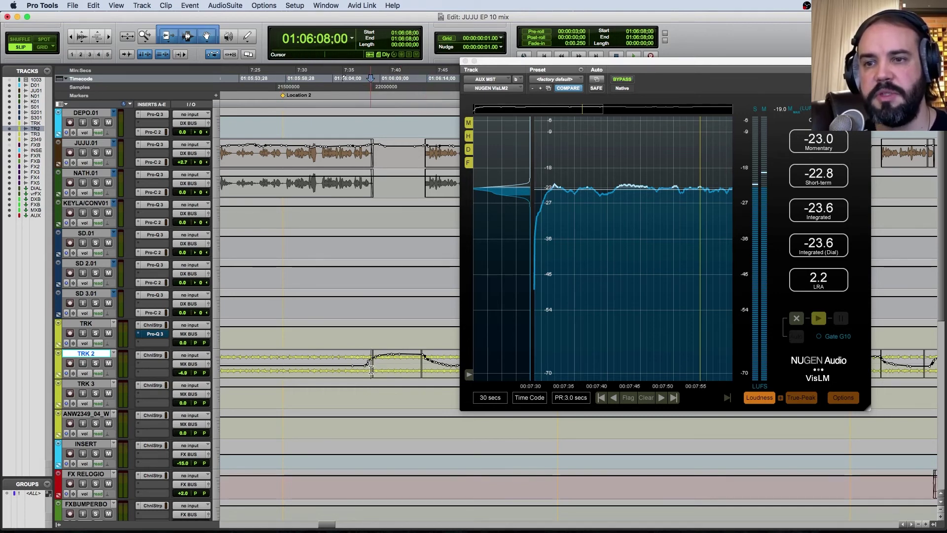
{"action": "left_click", "coordinate": [543, 32]}
{"action": "key", "text": "space"}
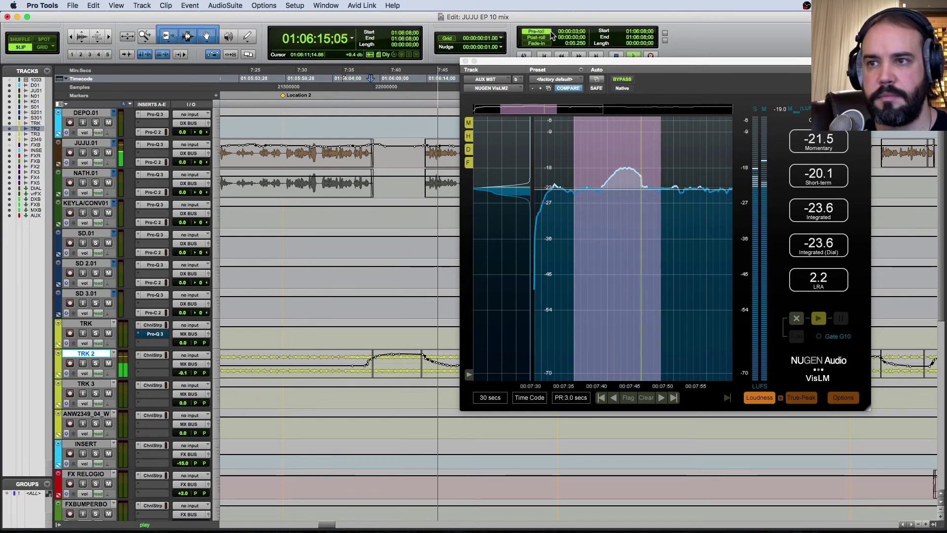
{"action": "key", "text": "space"}
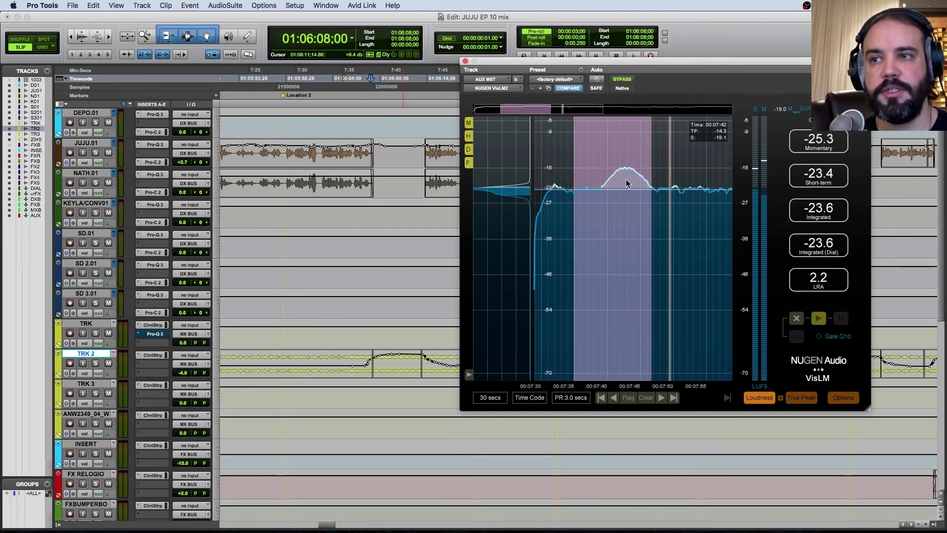
Step: Set the playback start to 01:06:07;24 and replay the TRK 2 music rise to update its VisLM history, then stop
{"action": "left_click", "coordinate": [354, 366]}
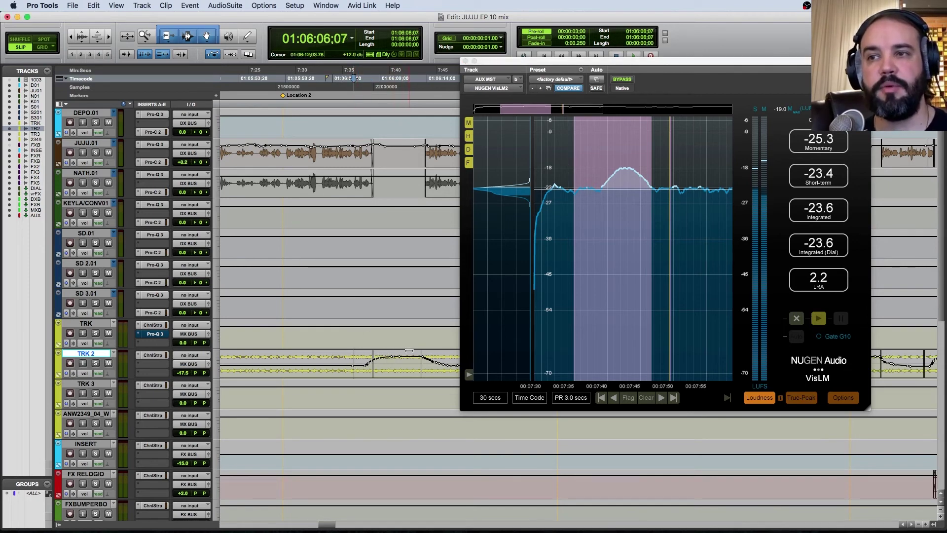
{"action": "left_click", "coordinate": [574, 205]}
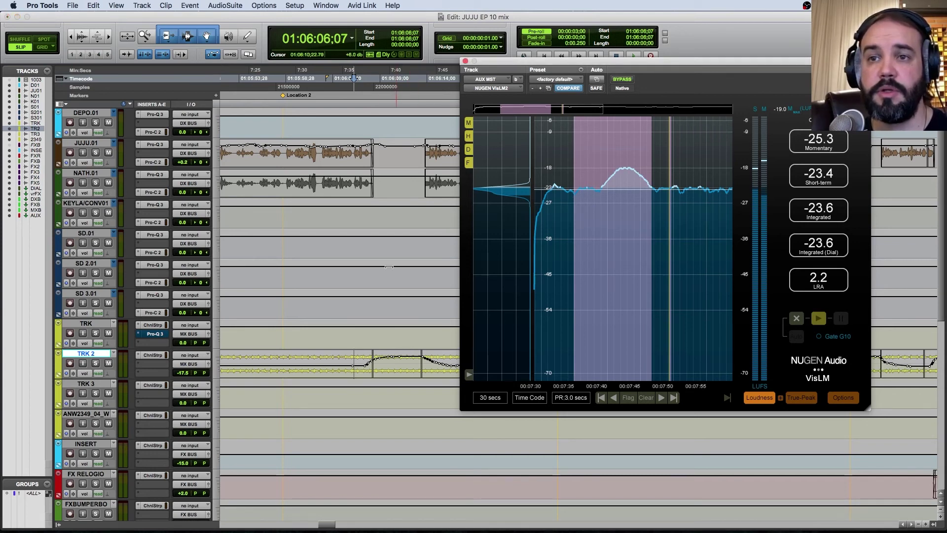
{"action": "key", "text": "space"}
{"action": "key", "text": "space"}
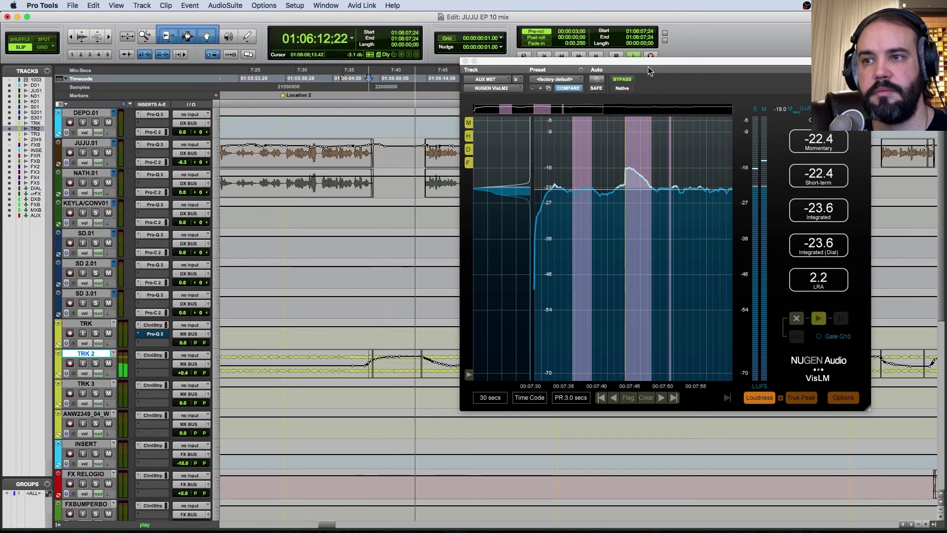
{"action": "key", "text": "space"}
Step: Move the VisLM window back toward the middle of the session and review the re-measured sections in its history
{"action": "left_click_drag", "start_coordinate": [654, 64], "coordinate": [555, 53]}
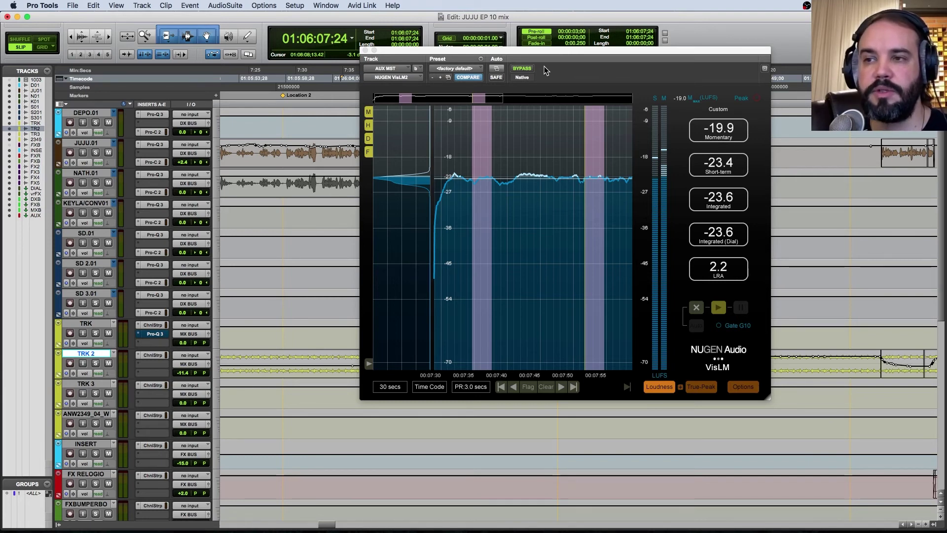
{"action": "left_click_drag", "start_coordinate": [542, 51], "coordinate": [498, 44]}
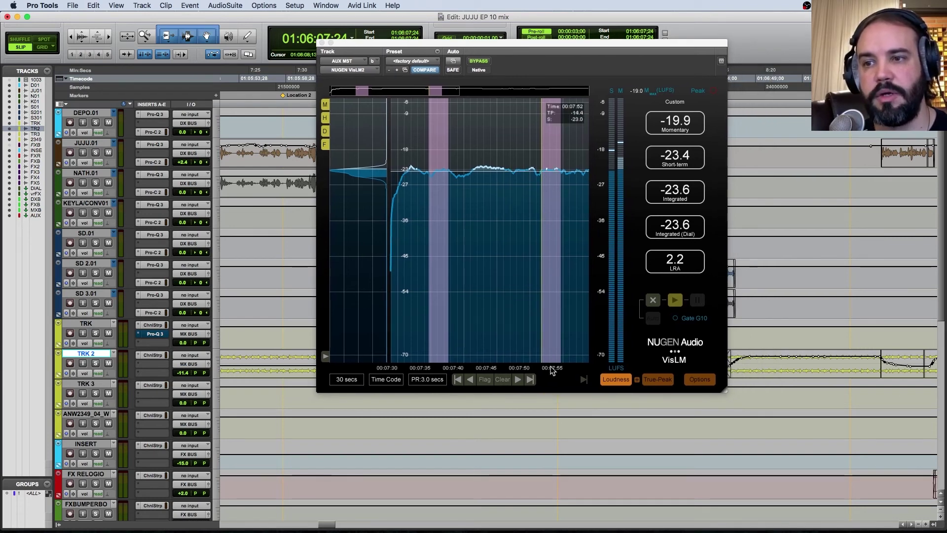
{"action": "left_click", "coordinate": [588, 380]}
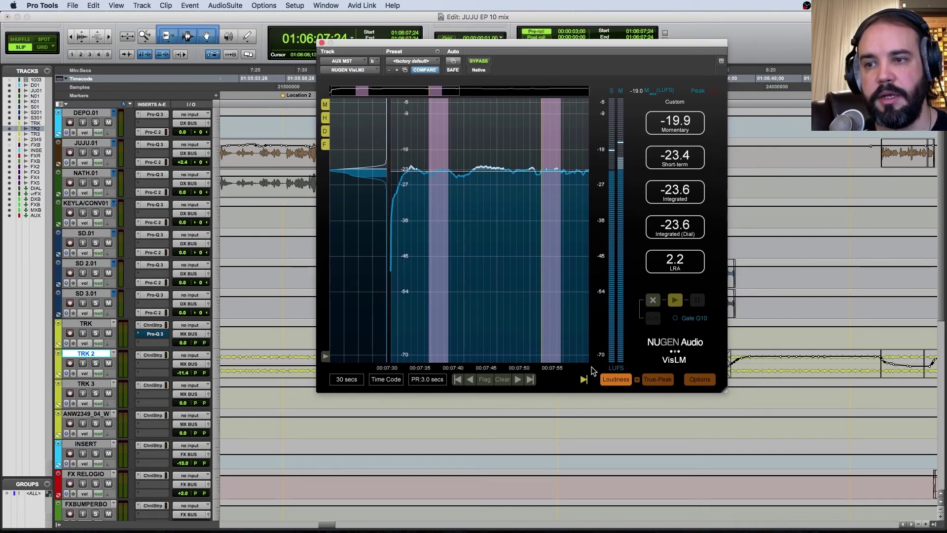
{"action": "left_click_drag", "start_coordinate": [573, 223], "coordinate": [598, 211]}
{"action": "left_click_drag", "start_coordinate": [444, 222], "coordinate": [522, 213]}
{"action": "mouse_move", "coordinate": [466, 46]}
{"action": "left_mouse_down"}
{"action": "mouse_move", "coordinate": [470, 60]}
{"action": "mouse_move", "coordinate": [453, 58]}
{"action": "left_mouse_up"}
Step: Expand VisLM's list of graph display options and toggle the integrated loudness (Int) display off and on while scrolling the history
{"action": "left_click", "coordinate": [324, 353]}
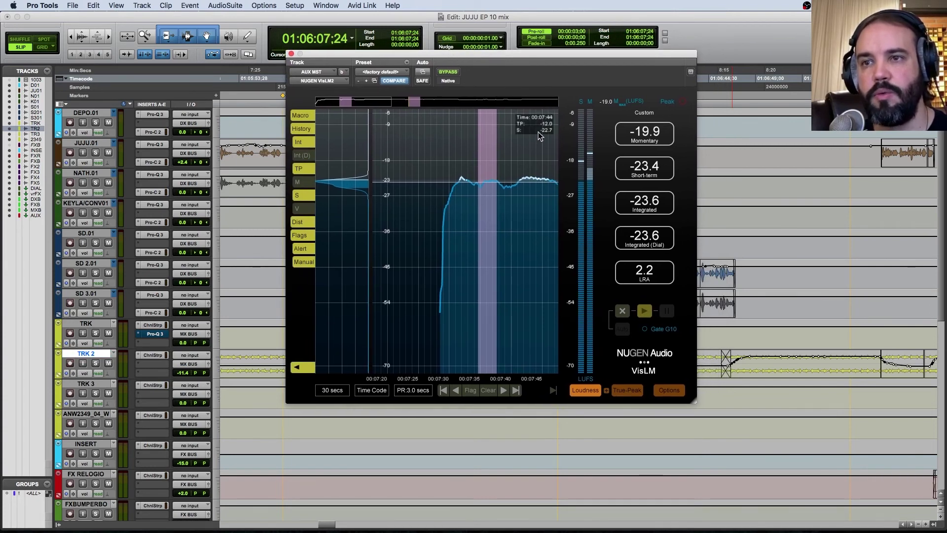
{"action": "left_click_drag", "start_coordinate": [495, 237], "coordinate": [438, 253]}
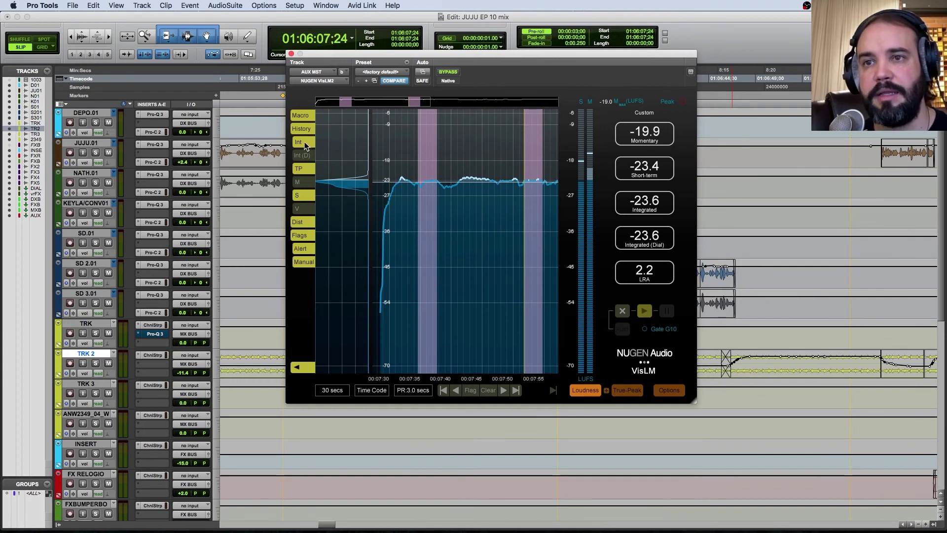
{"action": "left_click", "coordinate": [306, 144]}
{"action": "left_click", "coordinate": [305, 144]}
{"action": "left_click_drag", "start_coordinate": [383, 180], "coordinate": [431, 207]}
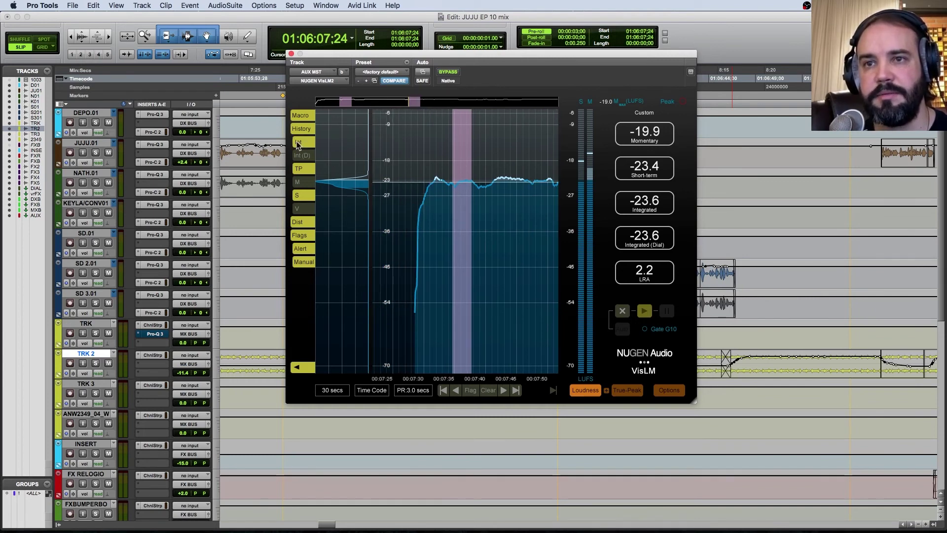
{"action": "left_click", "coordinate": [298, 144]}
{"action": "left_click", "coordinate": [299, 145]}
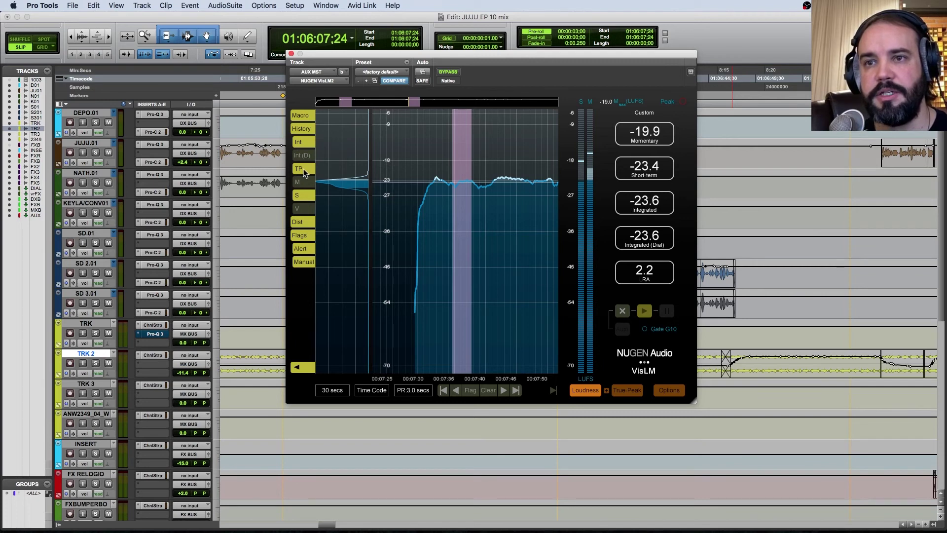
Step: Toggle VisLM's true-peak (TP) display, show the momentary (M) loudness curve, and review it along the history
{"action": "left_click", "coordinate": [305, 172]}
{"action": "left_click", "coordinate": [307, 173]}
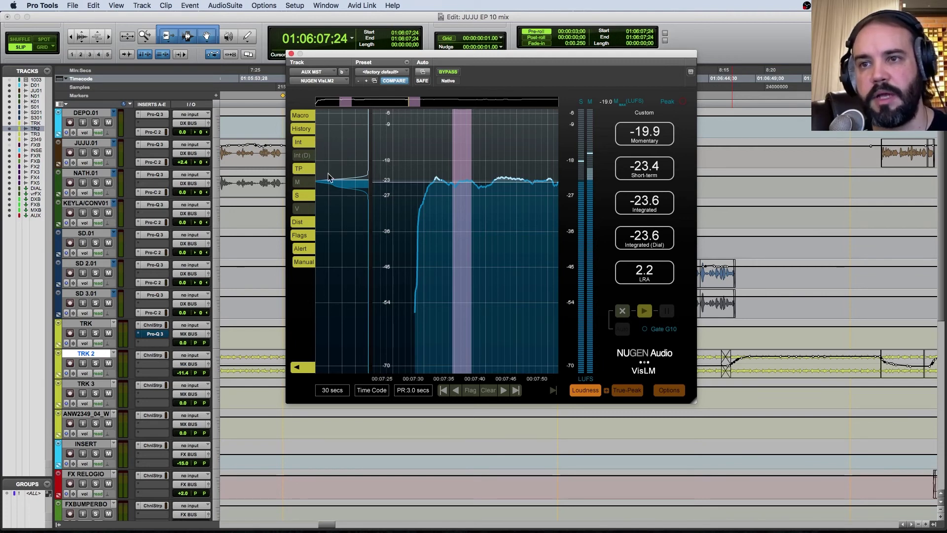
{"action": "left_click", "coordinate": [302, 182]}
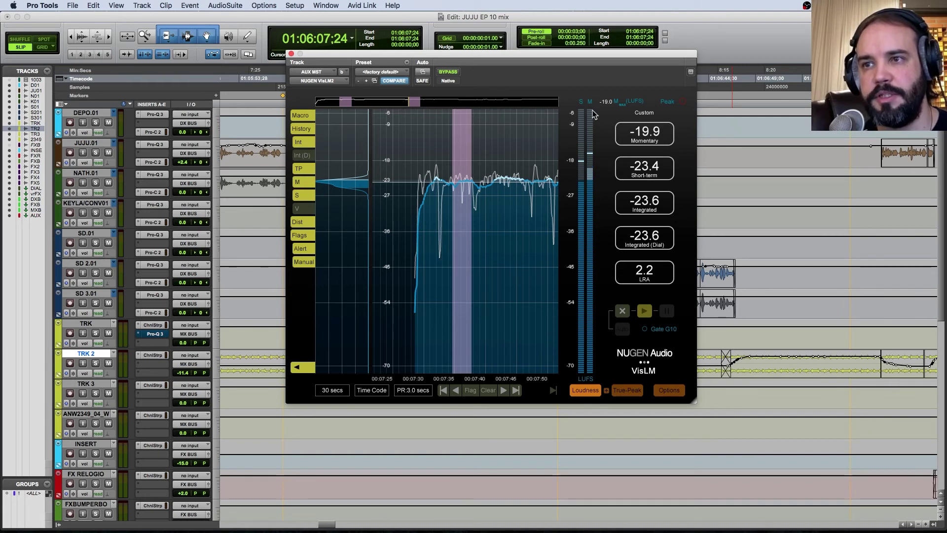
{"action": "left_click_drag", "start_coordinate": [503, 250], "coordinate": [465, 244]}
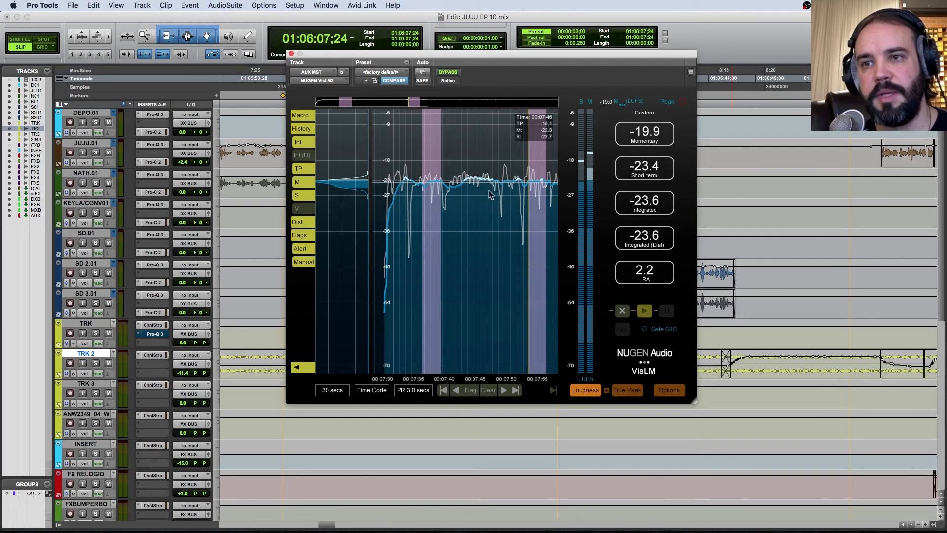
{"action": "scroll", "coordinate": [494, 202], "scroll_direction": "right", "scroll_amount": 5}
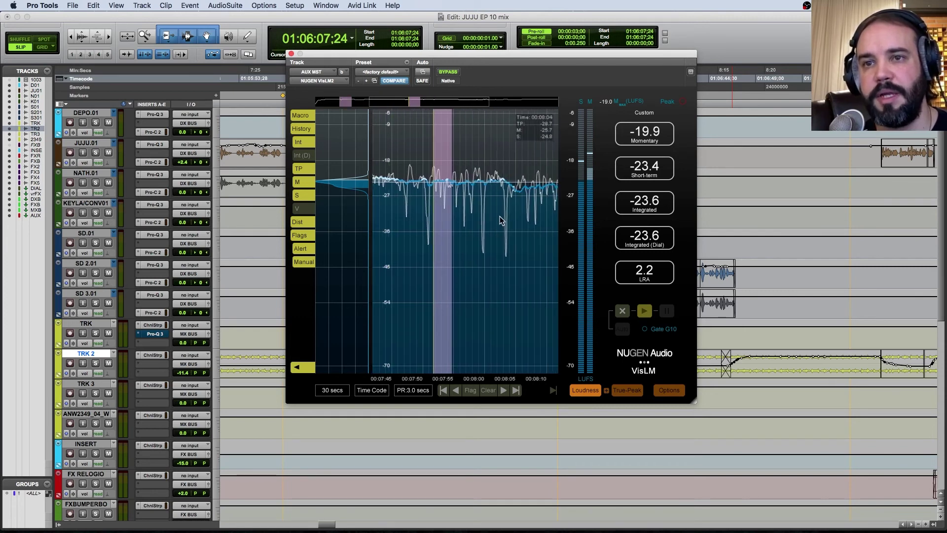
{"action": "scroll", "coordinate": [506, 214], "scroll_direction": "left", "scroll_amount": 5}
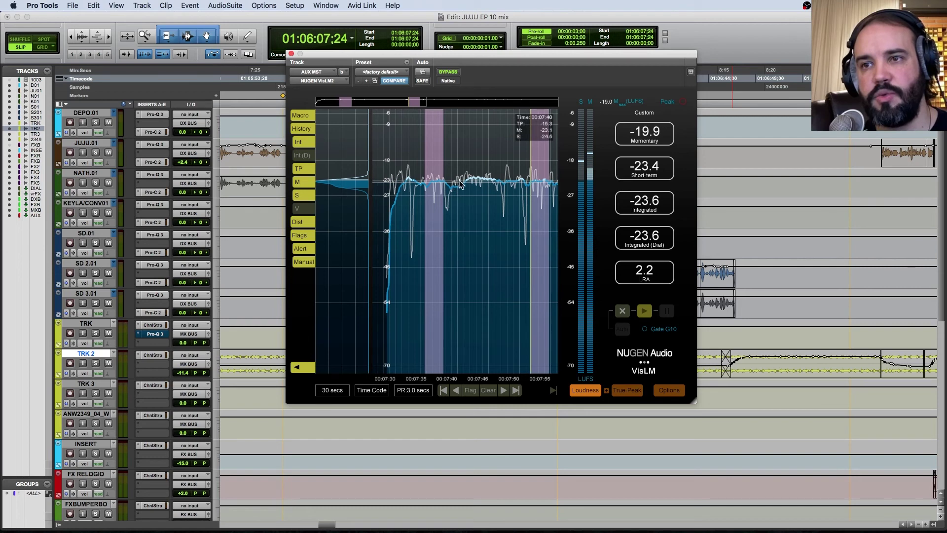
Step: Hide the short-term (S) loudness curve in VisLM and toggle the momentary (M) curve off and back on
{"action": "left_click", "coordinate": [302, 197]}
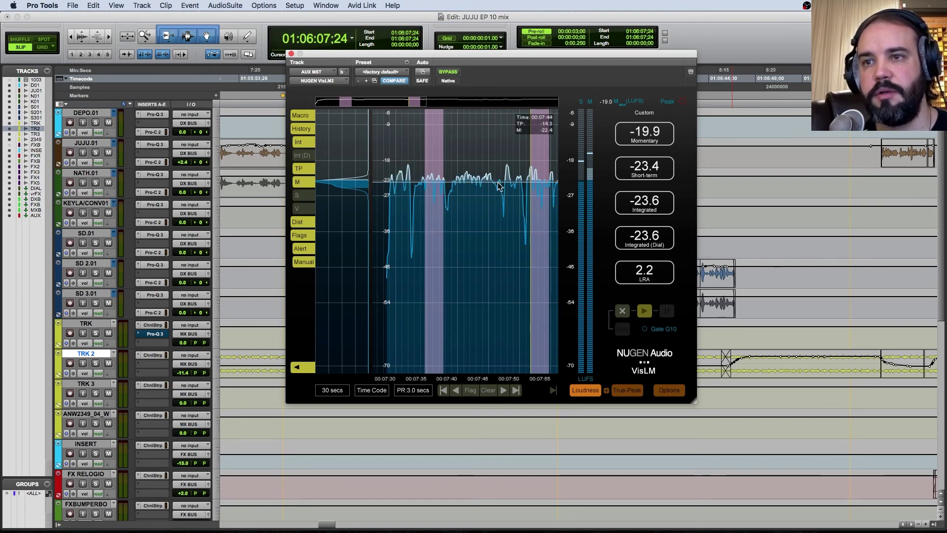
{"action": "left_click", "coordinate": [301, 184]}
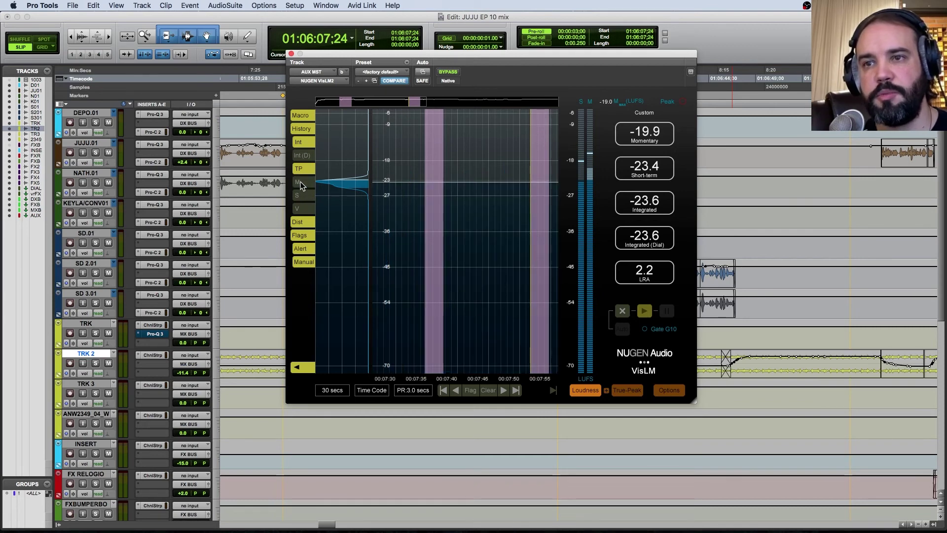
{"action": "left_click", "coordinate": [301, 182]}
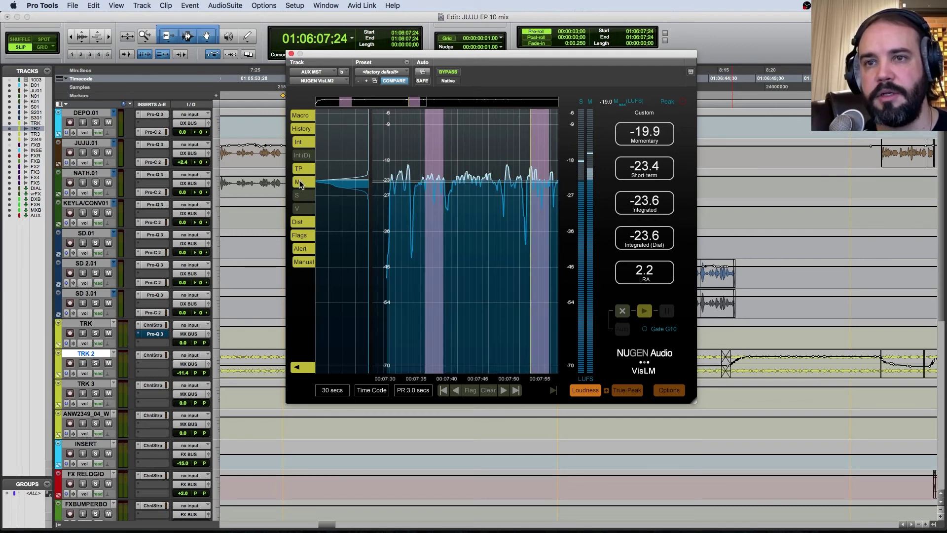
{"action": "left_click", "coordinate": [302, 187]}
{"action": "left_click", "coordinate": [304, 197]}
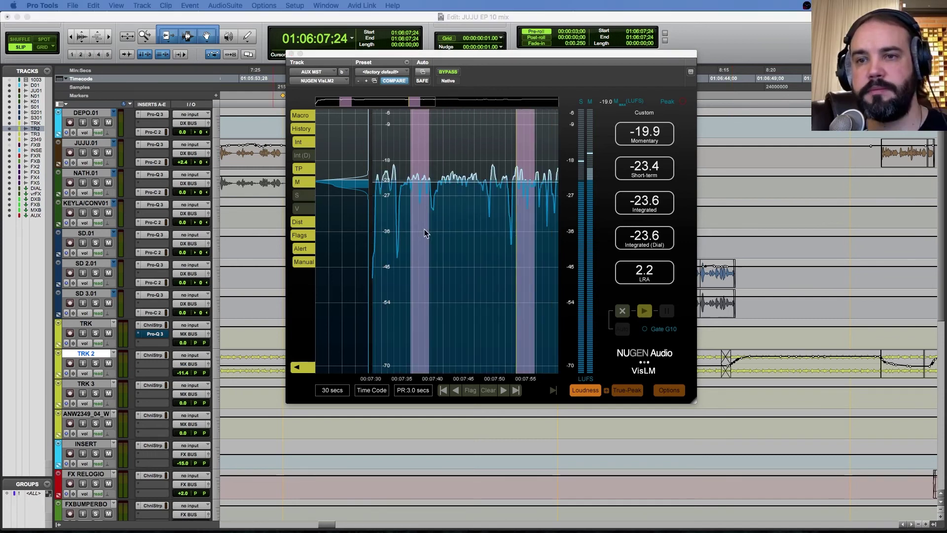
Step: Show VisLM's V graph overlay, examine it along the history, and hide it again
{"action": "left_click", "coordinate": [306, 211]}
{"action": "left_click", "coordinate": [306, 211]}
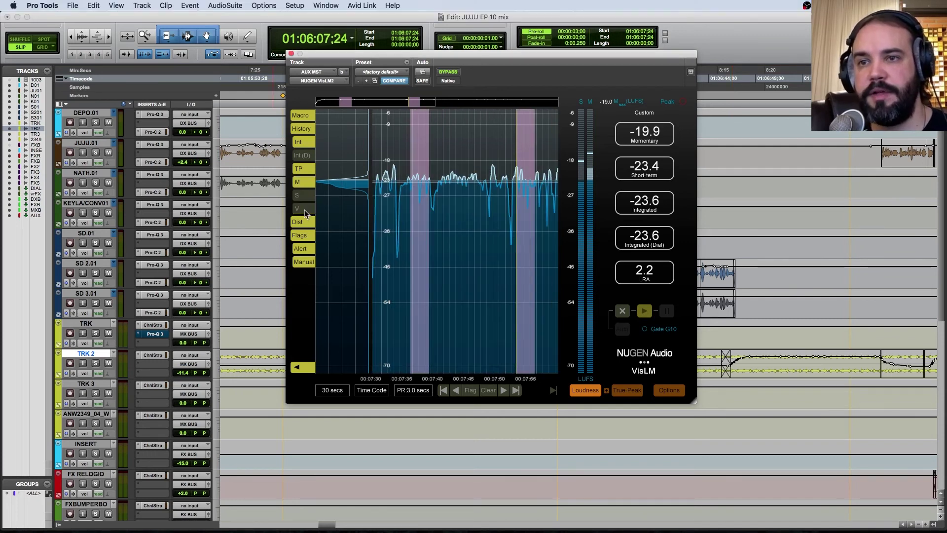
{"action": "left_click", "coordinate": [306, 212]}
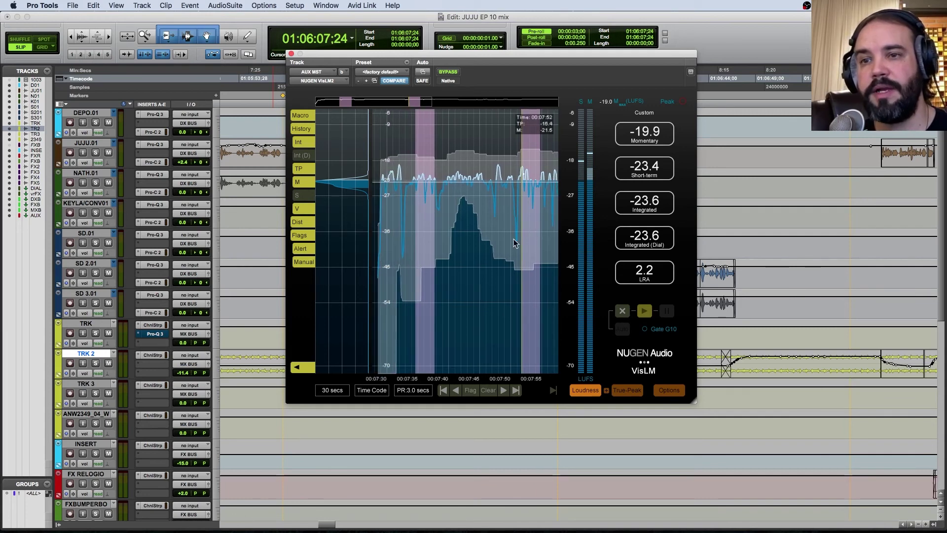
{"action": "scroll", "coordinate": [523, 235], "scroll_direction": "right", "scroll_amount": 5}
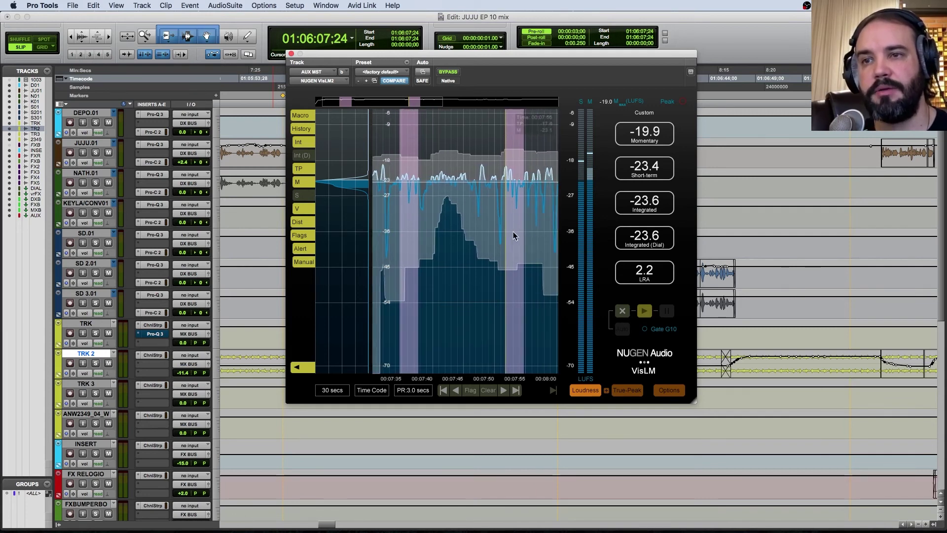
{"action": "scroll", "coordinate": [483, 220], "scroll_direction": "right", "scroll_amount": 5}
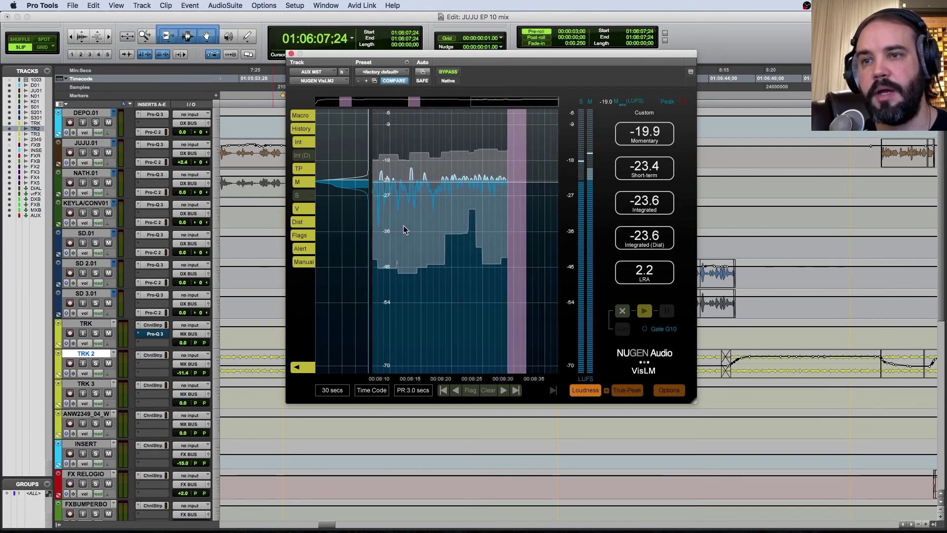
{"action": "scroll", "coordinate": [483, 222], "scroll_direction": "left", "scroll_amount": 3}
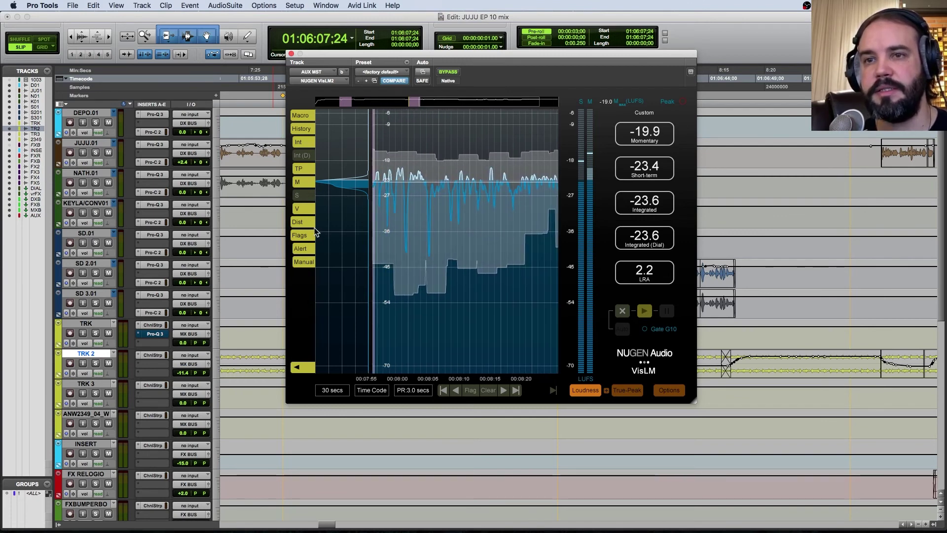
{"action": "left_click", "coordinate": [298, 208]}
{"action": "scroll", "coordinate": [490, 232], "scroll_direction": "left", "scroll_amount": 5}
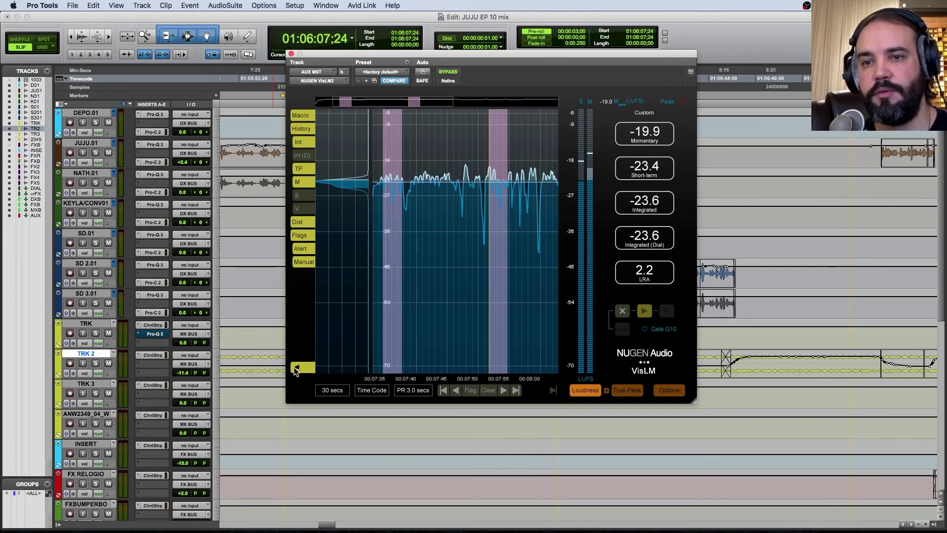
Step: Collapse, re-expand and finally collapse VisLM's list of graph display options
{"action": "left_click", "coordinate": [296, 369]}
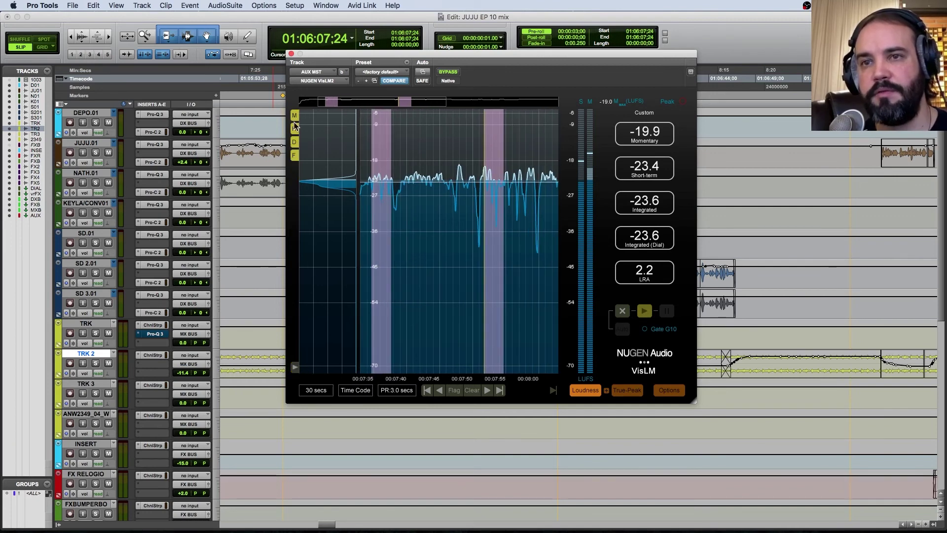
{"action": "left_click", "coordinate": [295, 369]}
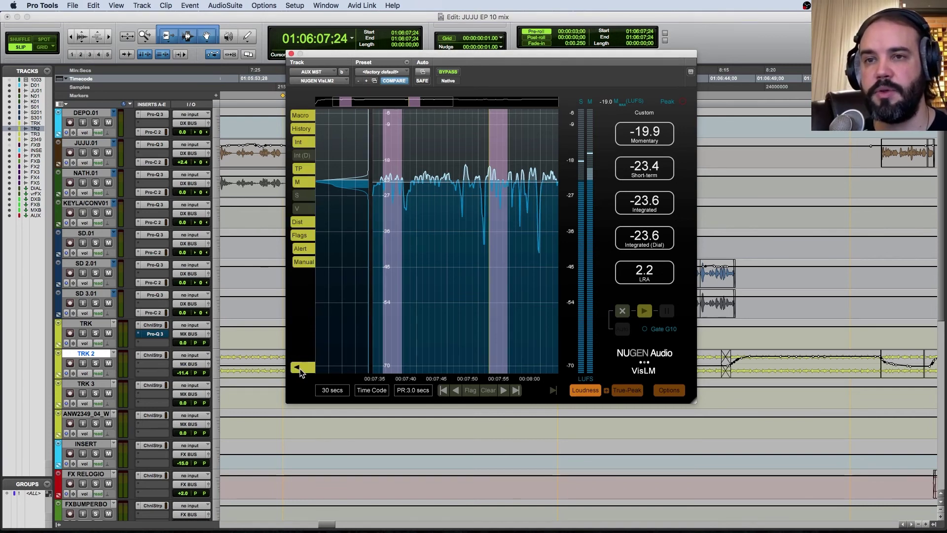
{"action": "left_click", "coordinate": [301, 369]}
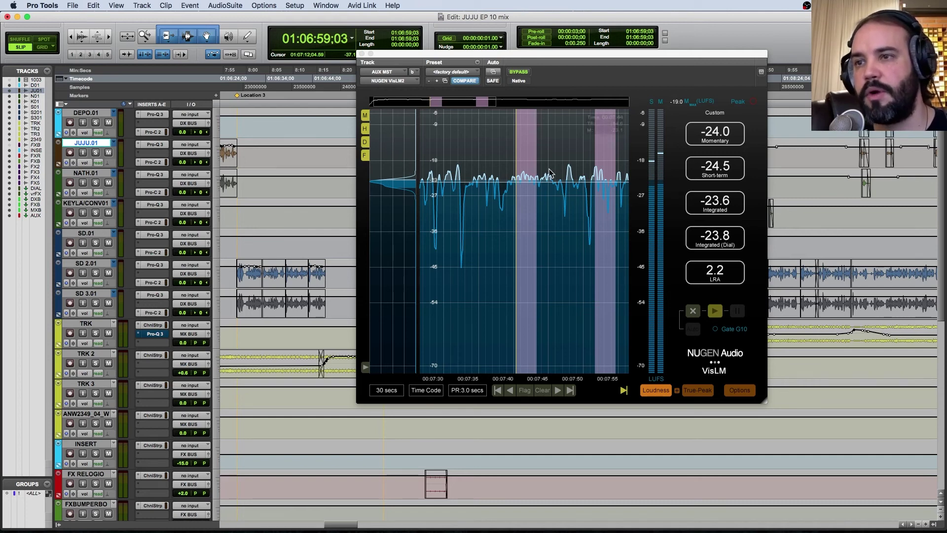
Step: Reset VisLM's measurement and play the mix from 01:06:59;03 to collect new loudness readings and history
{"action": "left_click", "coordinate": [693, 311]}
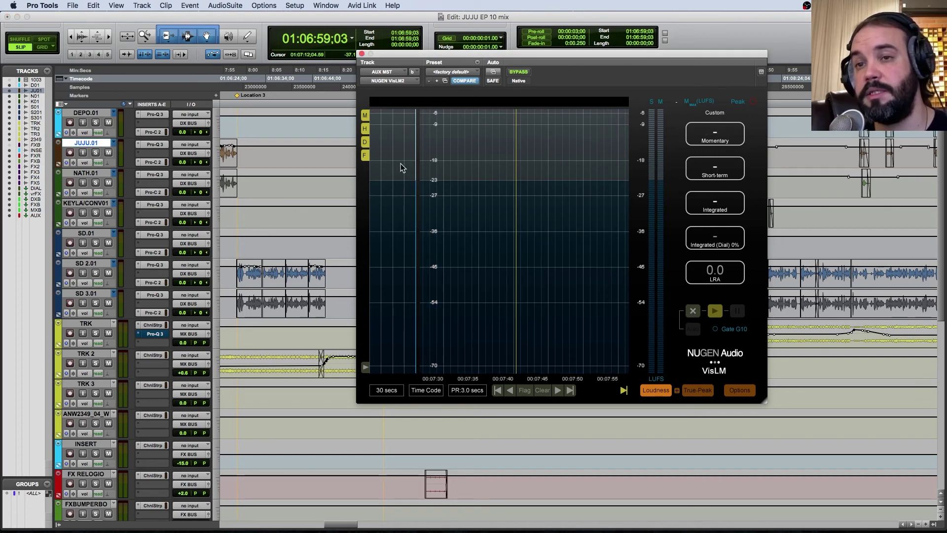
{"action": "key", "text": "space"}
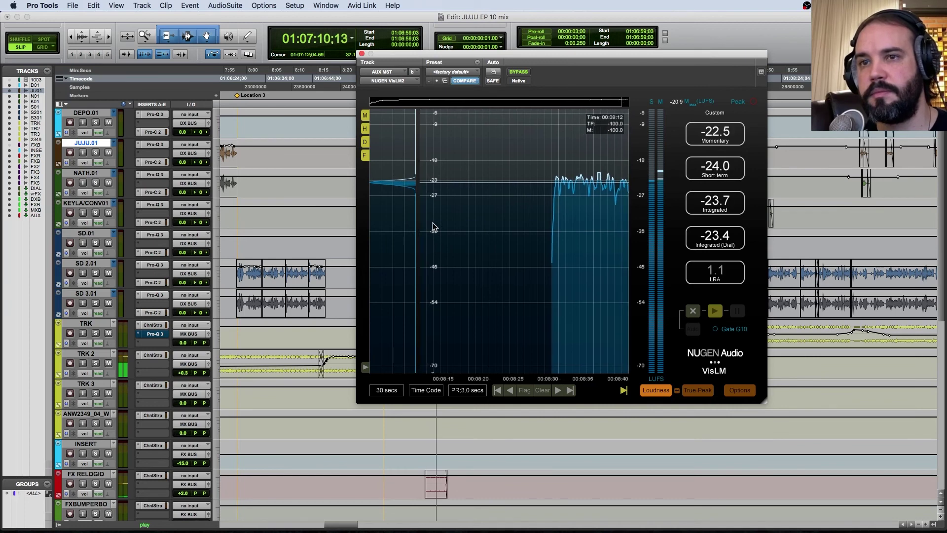
{"action": "mouse_move", "coordinate": [360, 222]}
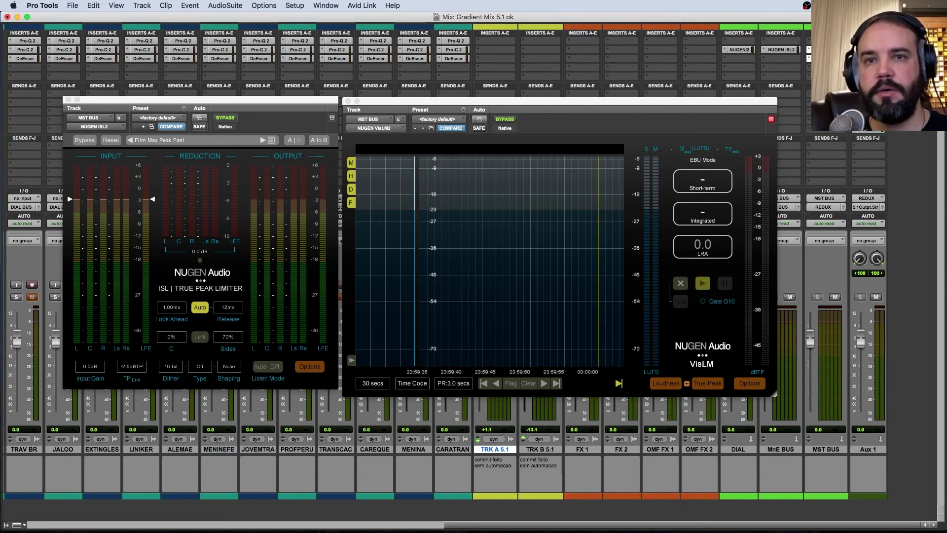
Step: Select the MST BUS track in the Gradient Mix 5.1 session and move the ISL and VisLM windows higher over the mixer
{"action": "left_click", "coordinate": [816, 450]}
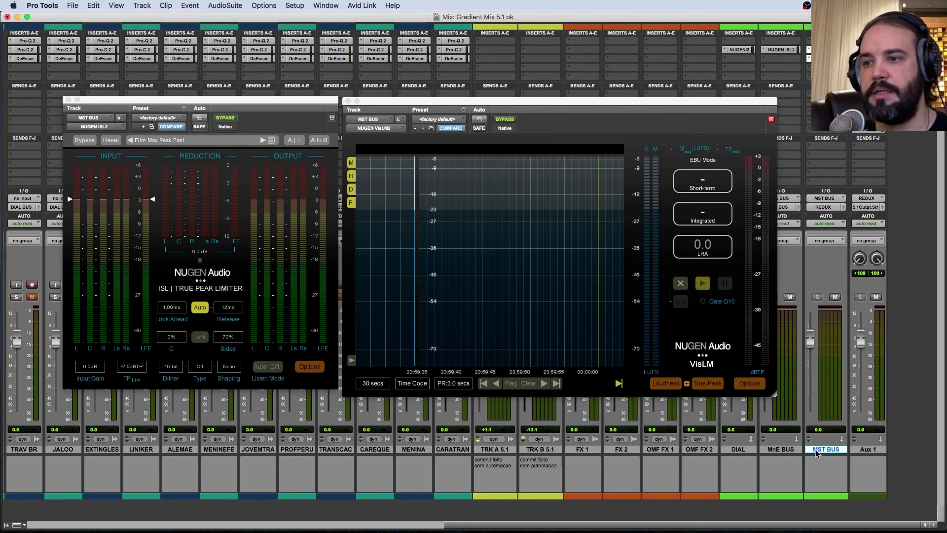
{"action": "left_click_drag", "start_coordinate": [321, 100], "coordinate": [324, 83]}
{"action": "left_click_drag", "start_coordinate": [384, 109], "coordinate": [385, 73]}
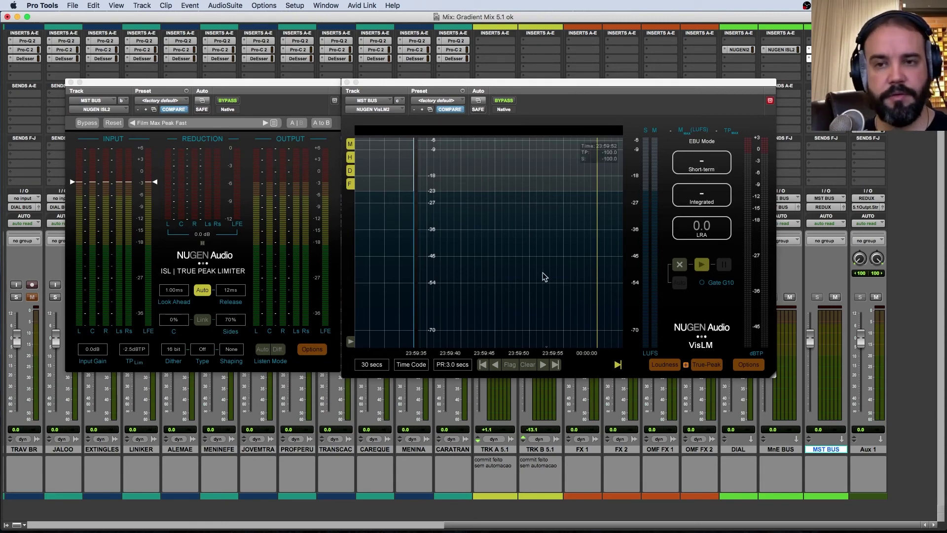
Step: Switch to the Edit window, close the ISL limiter, and move VisLM up and away from TRK A 5.1
{"action": "key", "text": "super+equal"}
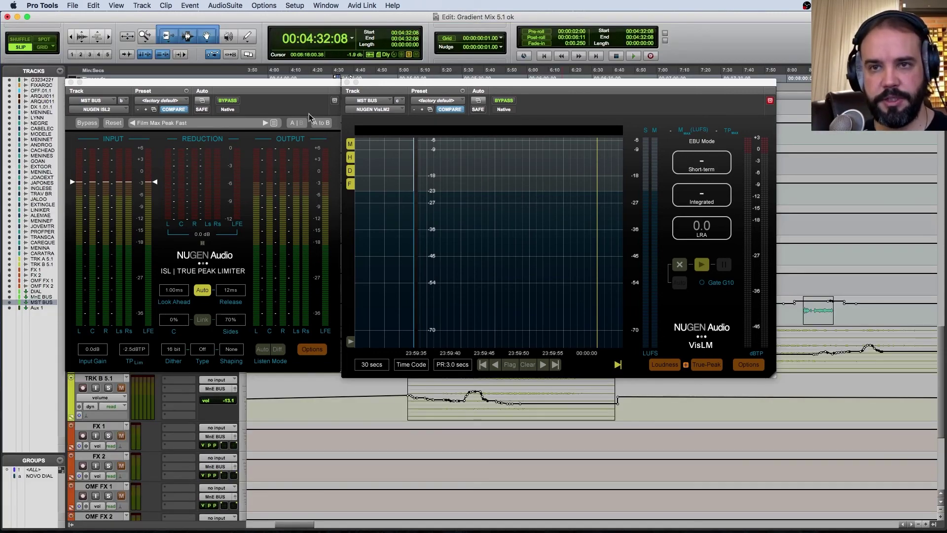
{"action": "left_click", "coordinate": [72, 83]}
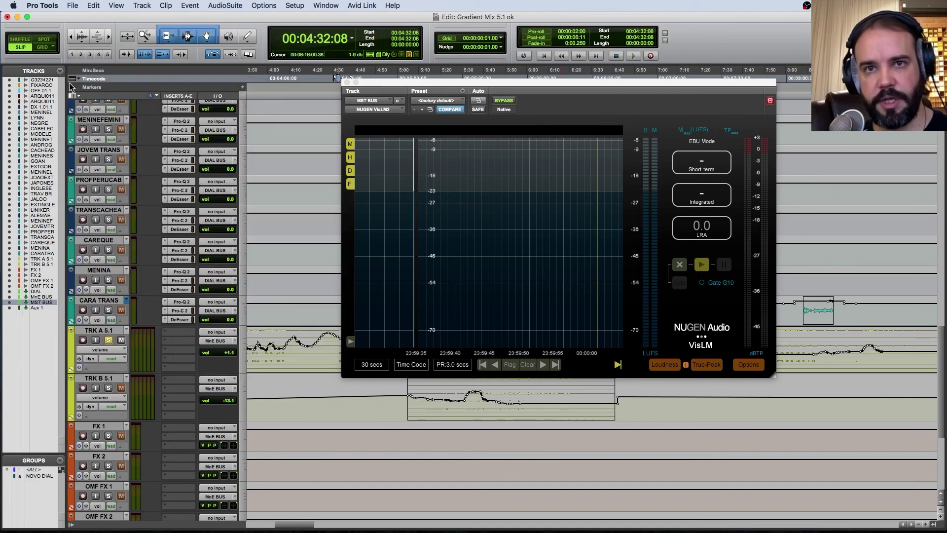
{"action": "left_click_drag", "start_coordinate": [383, 85], "coordinate": [450, 22]}
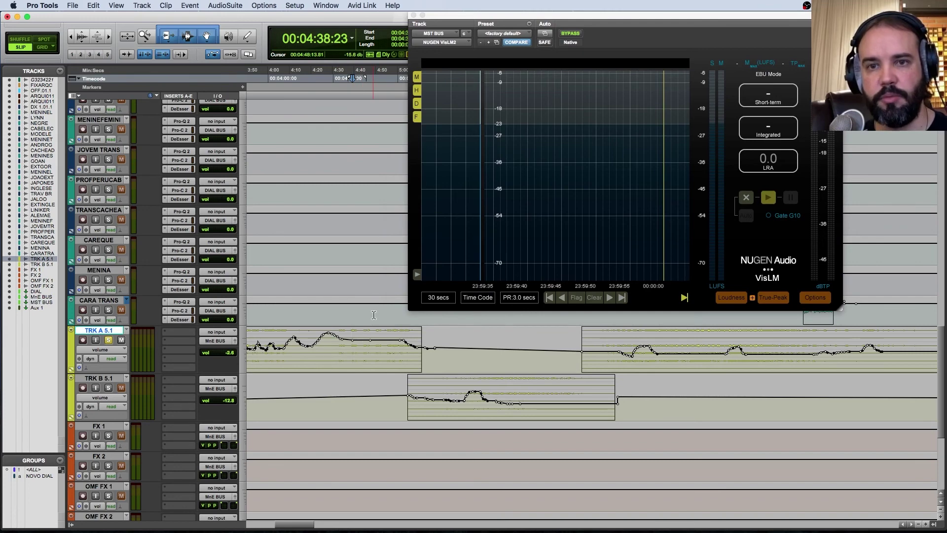
Step: Play TRK A 5.1 from 00:04:38:23 to measure it in VisLM, checking the levels in the Mix and Edit windows, then stop
{"action": "key", "text": "space"}
{"action": "left_click_drag", "start_coordinate": [479, 18], "coordinate": [338, 72]}
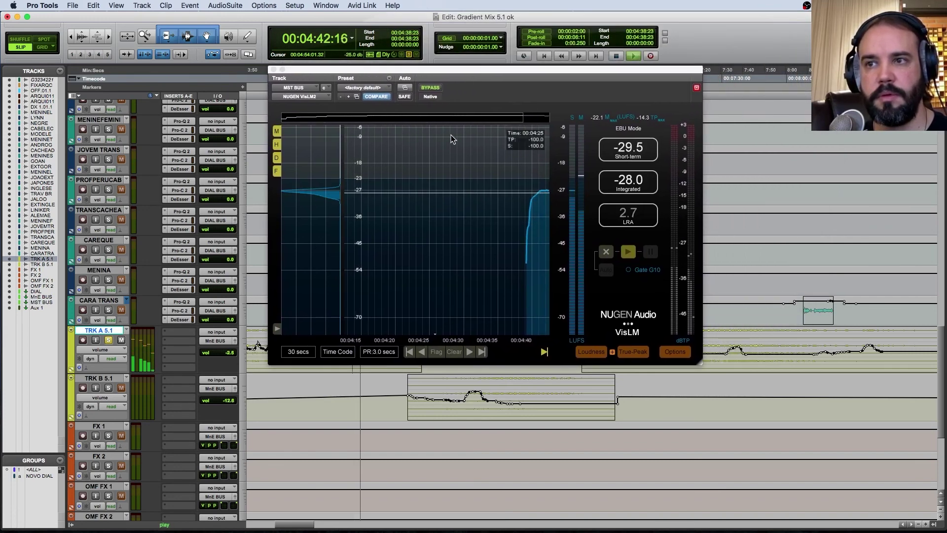
{"action": "key", "text": "super+equal"}
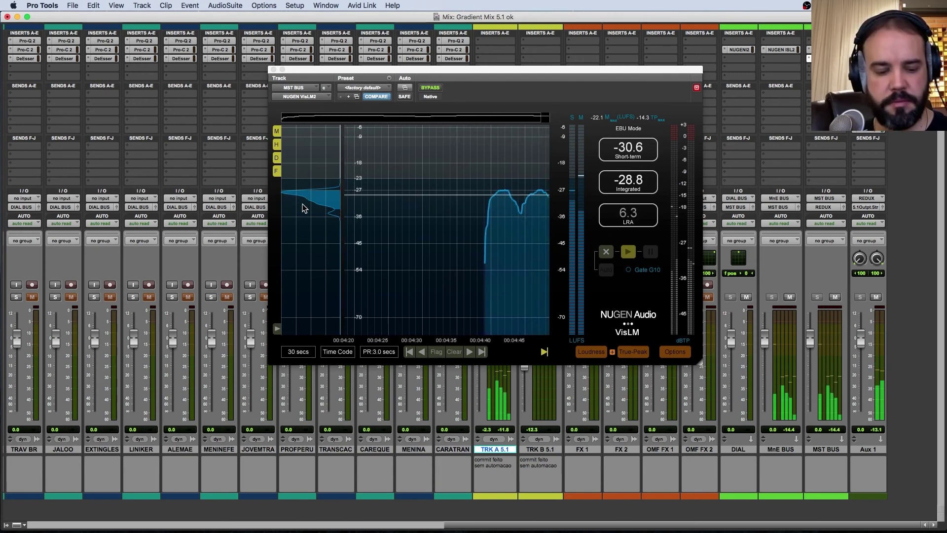
{"action": "key", "text": "super+equal"}
{"action": "key", "text": "super+equal"}
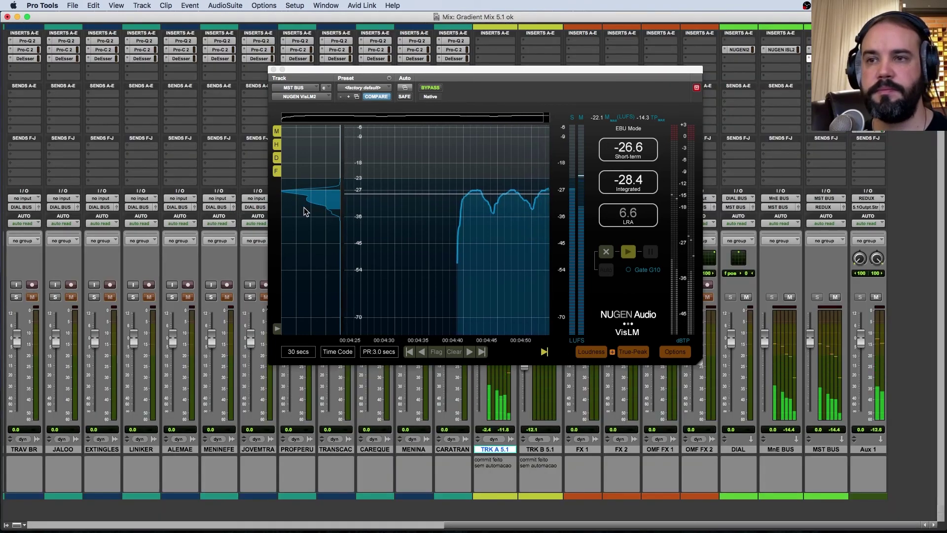
{"action": "key", "text": "super+equal"}
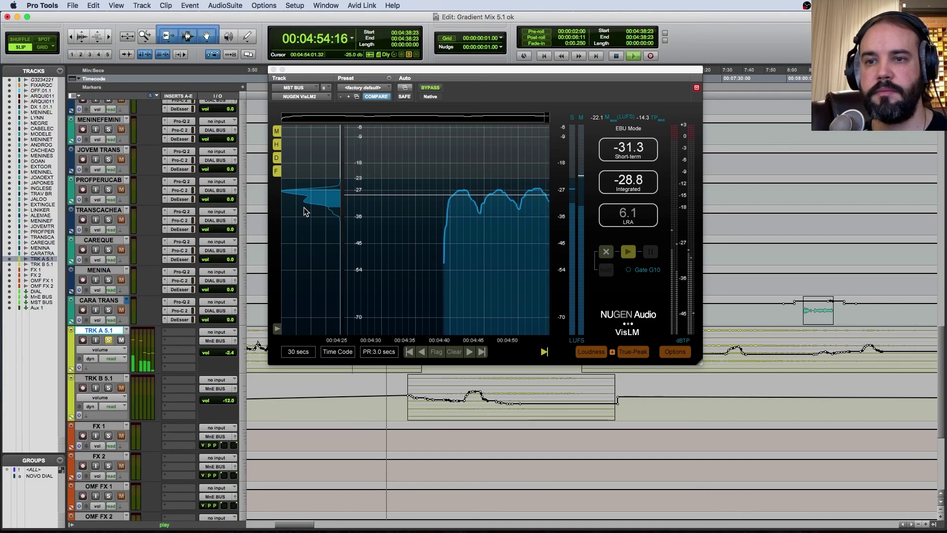
{"action": "key", "text": "space"}
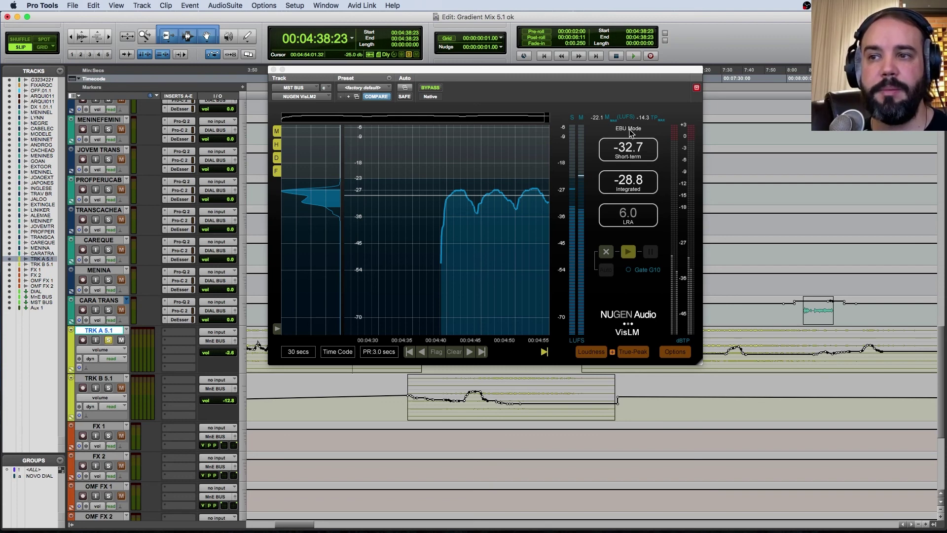
Step: Apply the Netflix 5.1 loudness preset in VisLM and close its options
{"action": "left_click", "coordinate": [667, 353]}
{"action": "left_click", "coordinate": [687, 118]}
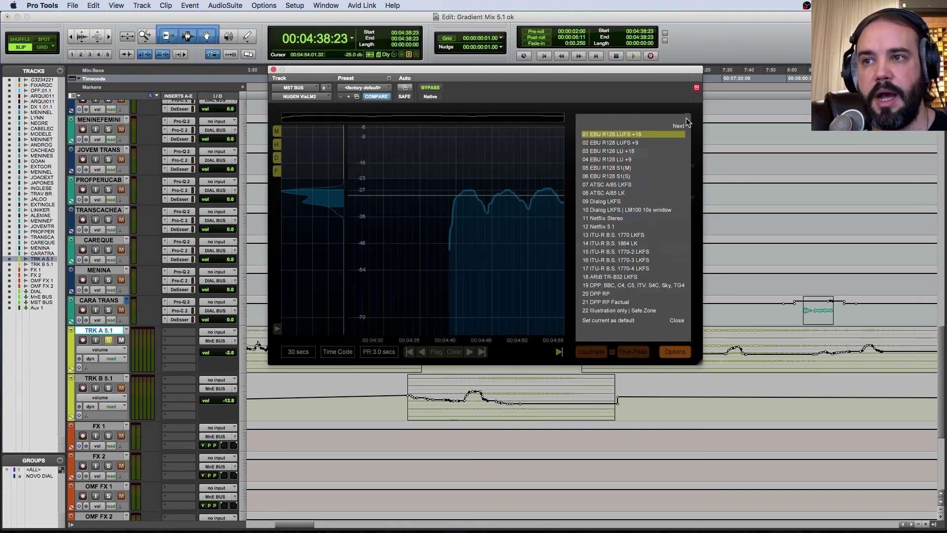
{"action": "left_click", "coordinate": [612, 227]}
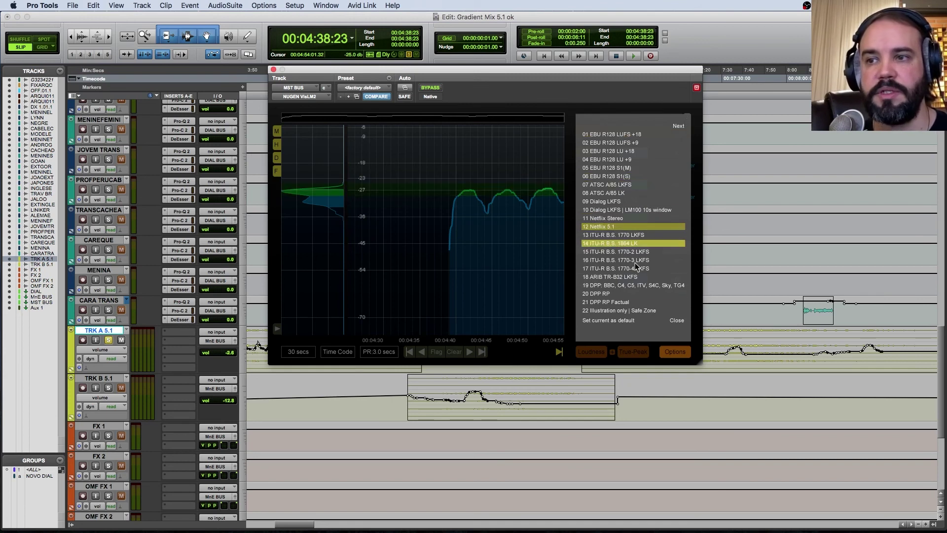
{"action": "left_click", "coordinate": [677, 321]}
{"action": "left_click", "coordinate": [674, 352]}
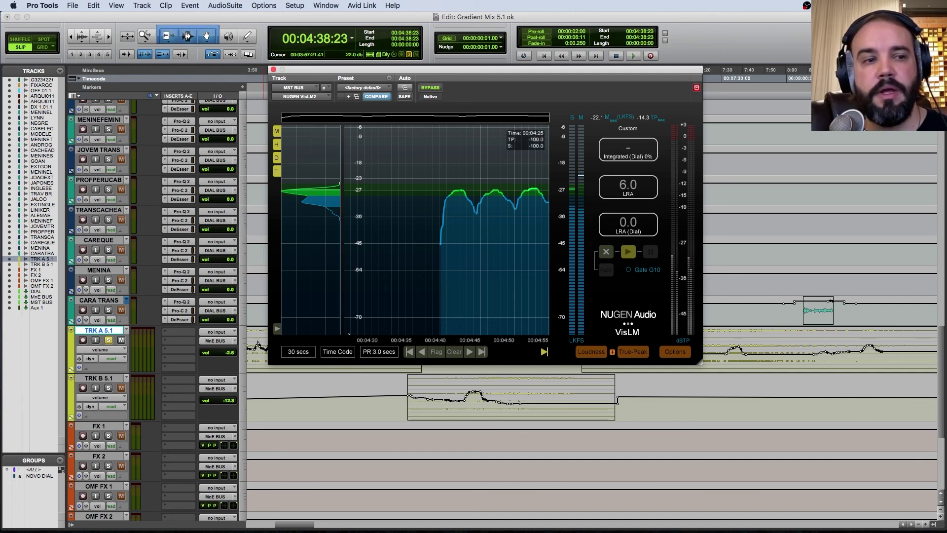
{"action": "key", "text": "super+Tab"}
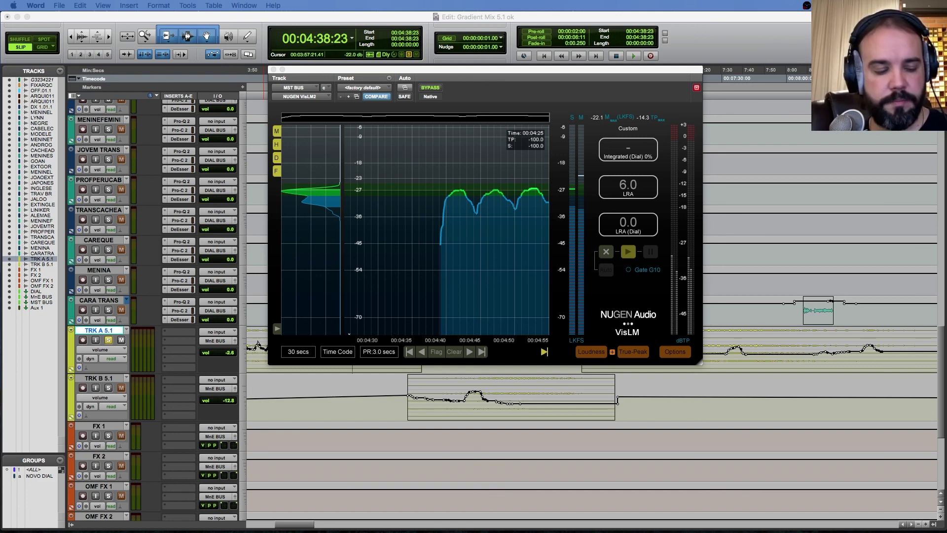
{"action": "key", "text": "super+Tab"}
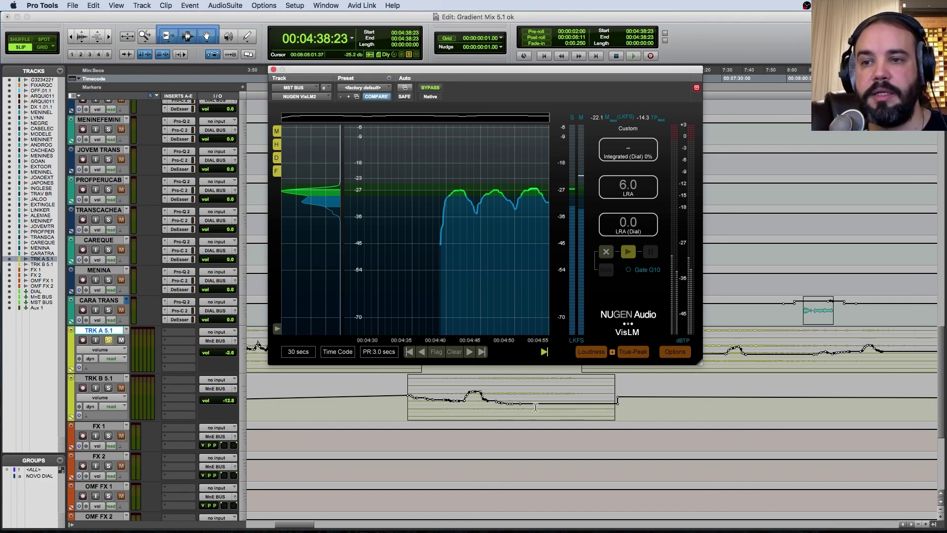
Step: Go to the dialogue tracks in the Edit window and move VisLM lower, clear of the timeline rulers
{"action": "scroll", "coordinate": [511, 405], "scroll_direction": "up", "scroll_amount": 3}
{"action": "scroll", "coordinate": [513, 405], "scroll_direction": "right", "scroll_amount": 2}
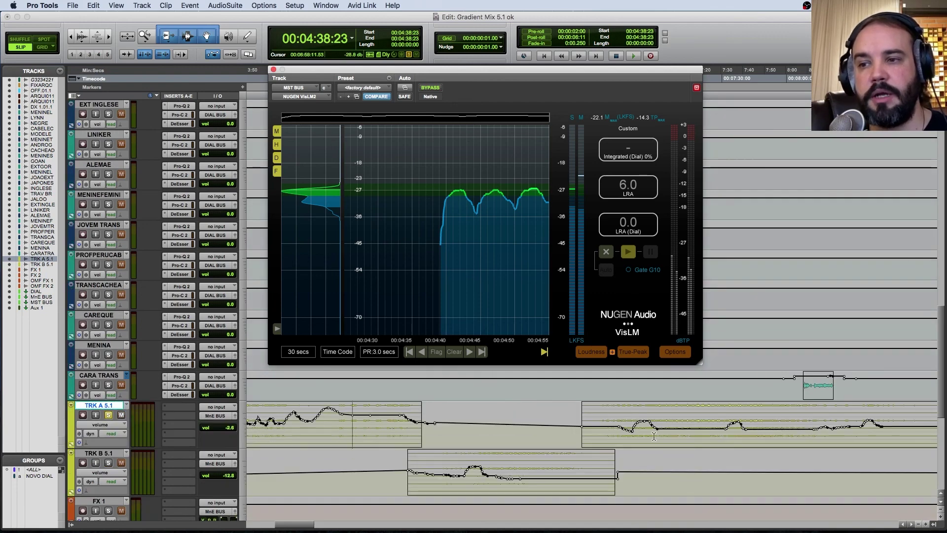
{"action": "scroll", "coordinate": [488, 419], "scroll_direction": "down", "scroll_amount": 1}
{"action": "scroll", "coordinate": [478, 425], "scroll_direction": "up", "scroll_amount": 10}
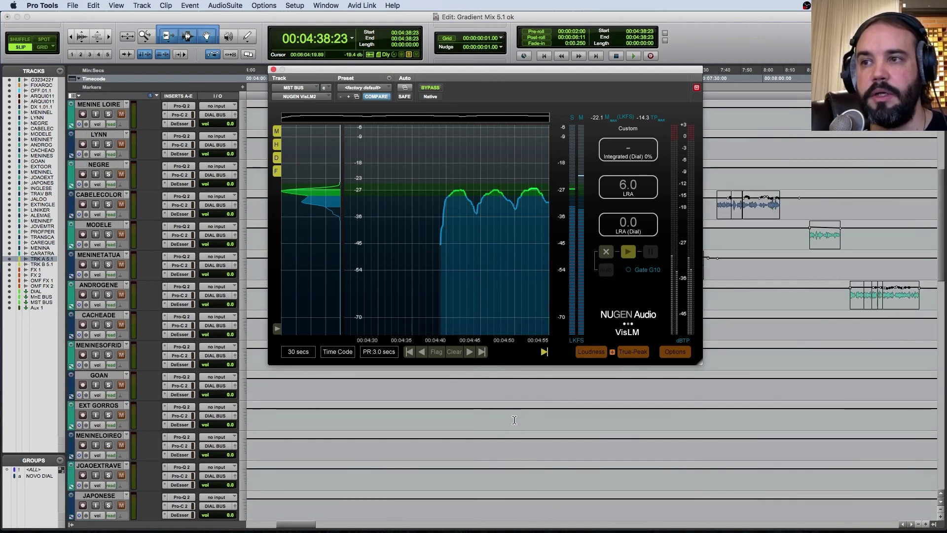
{"action": "left_click_drag", "start_coordinate": [537, 72], "coordinate": [513, 124]}
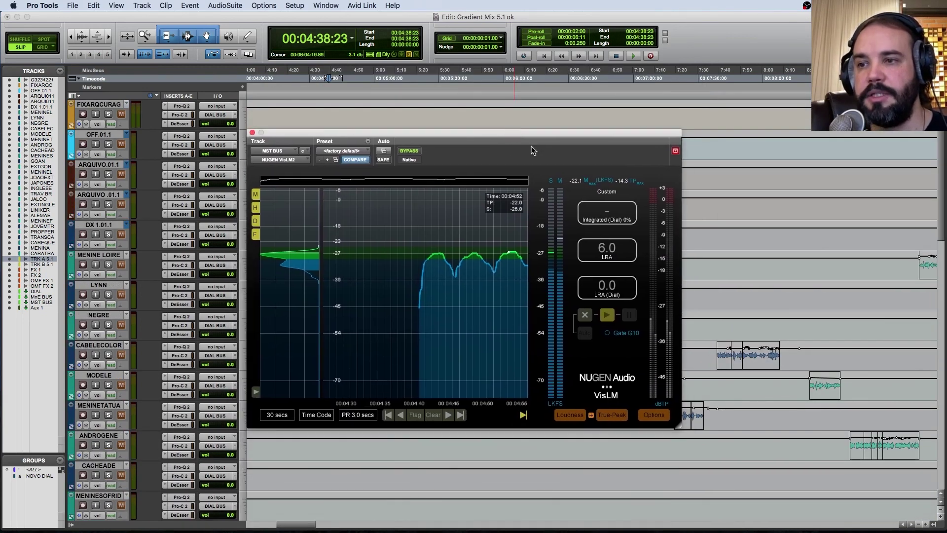
Step: Play the CABELECOLOR dialogue clip from 00:07:38:21 to measure its dialogue loudness in VisLM, then stop playback
{"action": "scroll", "coordinate": [725, 366], "scroll_direction": "down", "scroll_amount": 3}
{"action": "left_click", "coordinate": [718, 267]}
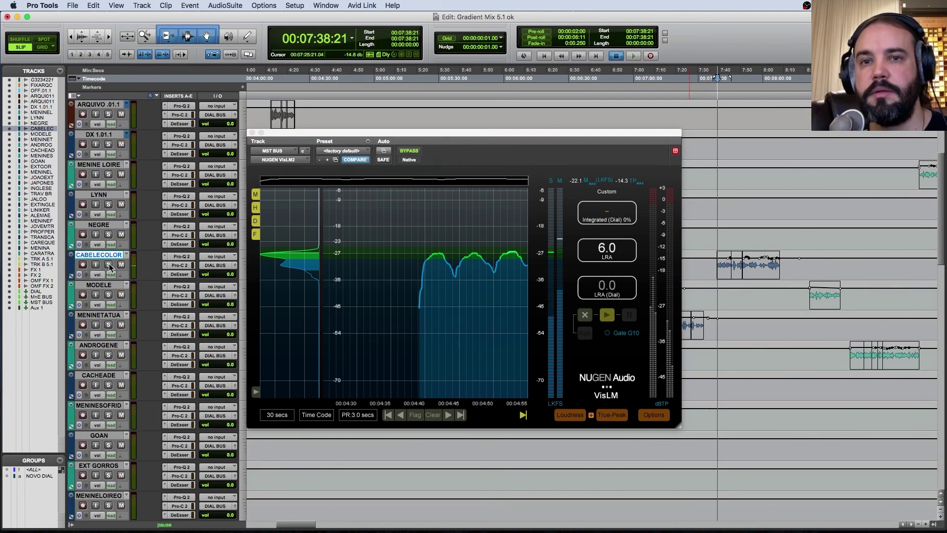
{"action": "key", "text": "space"}
{"action": "scroll", "coordinate": [766, 294], "scroll_direction": "down", "scroll_amount": 2}
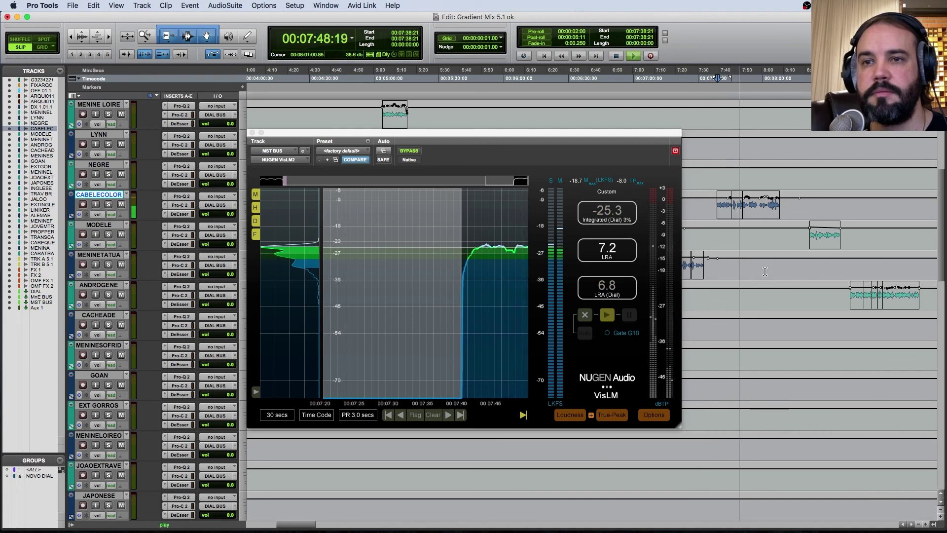
{"action": "key", "text": "space"}
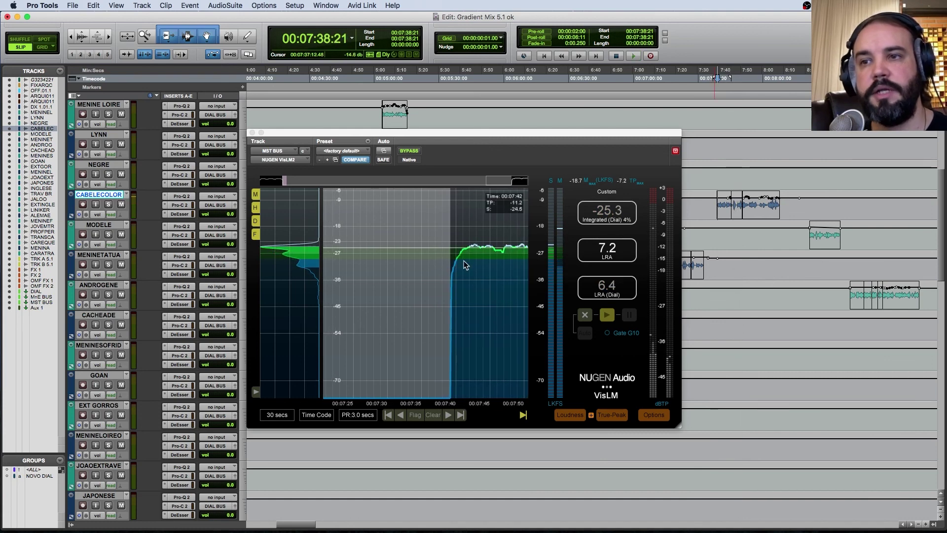